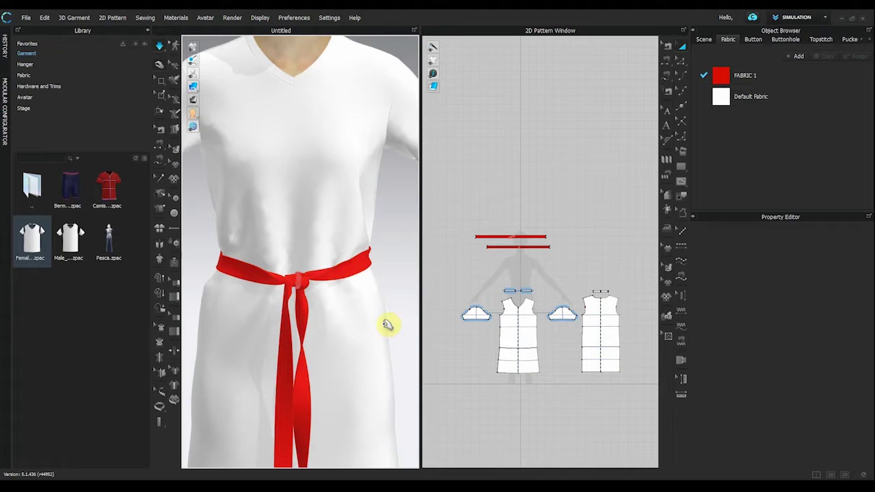
Start a new project, discarding the unsaved dress with the red tied belt.
mouse_move(360, 323)
right_mouse_down()
mouse_move(303, 303)
mouse_move(377, 303)
mouse_move(360, 308)
right_mouse_up()
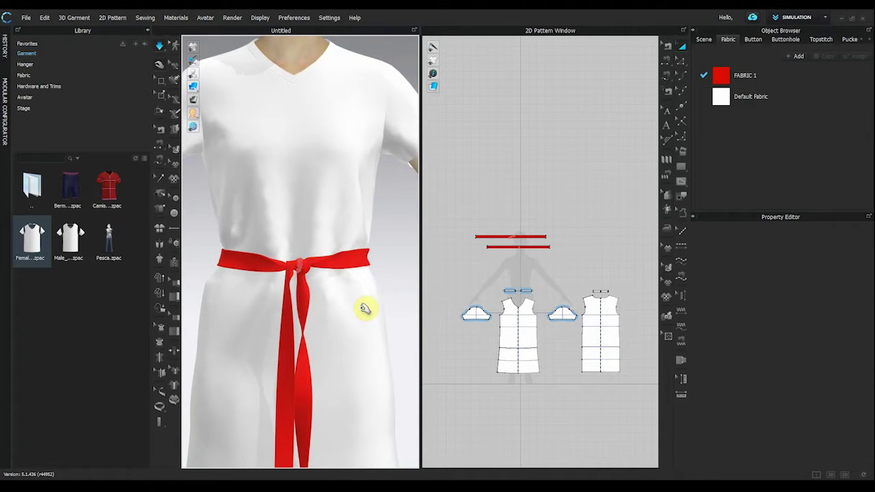
left_click(25, 19)
left_click(34, 29)
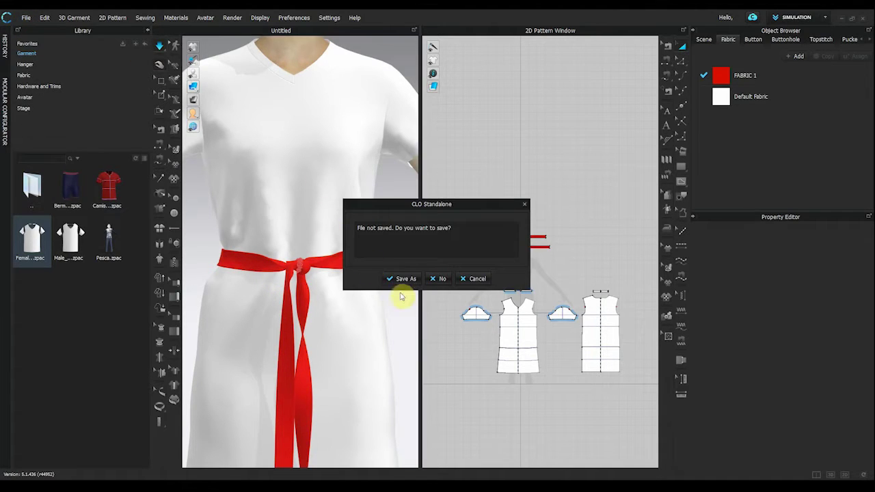
left_click(439, 279)
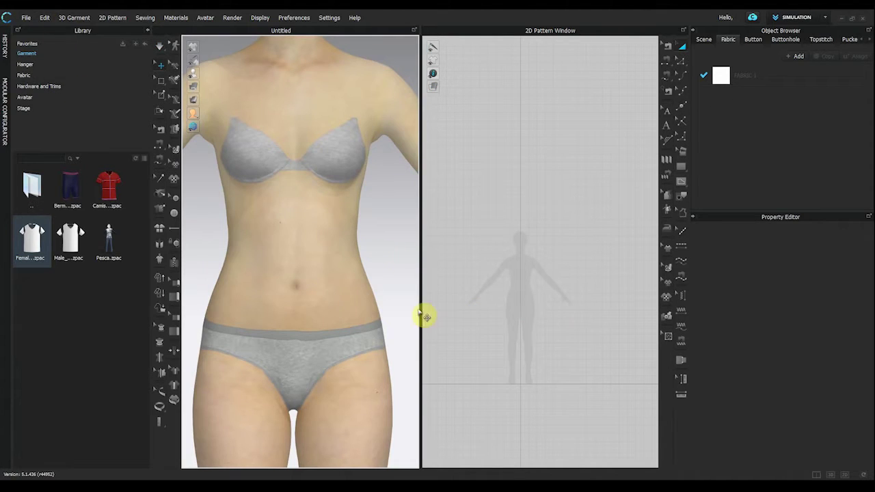
Draw a rectangular pattern piece about 91 cm wide and 39 cm high across the avatar silhouette's hips.
scroll(529, 290, "up", 4)
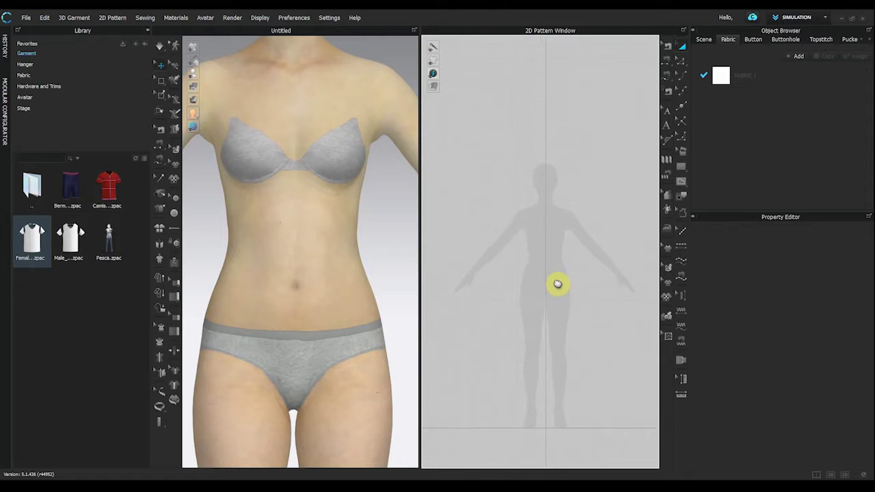
left_click(681, 167)
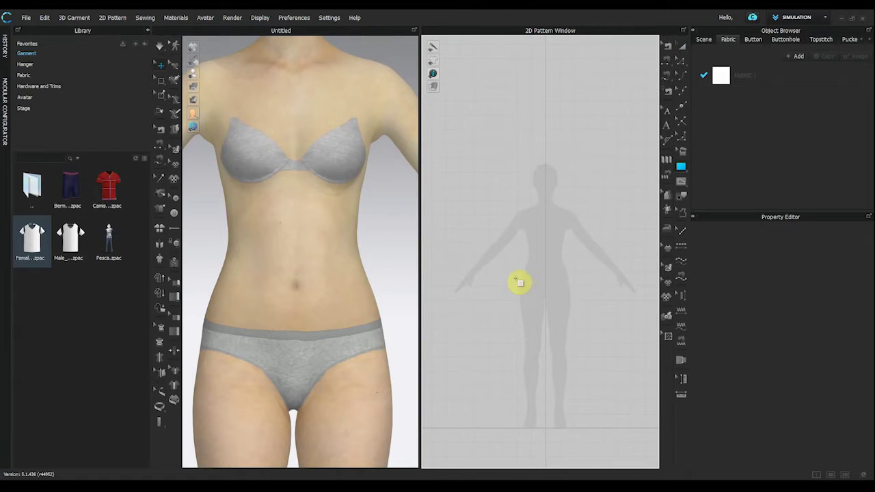
left_click_drag(482, 248, 609, 304)
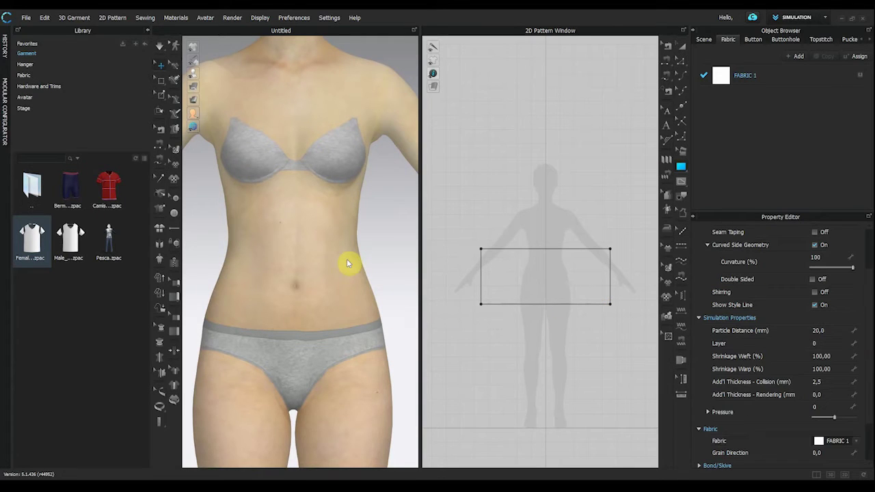
Draw a curved, sideways U-shaped internal line about 118.6 cm long inside the rectangle, narrowing near its open right end and flaring outward.
left_click(682, 170)
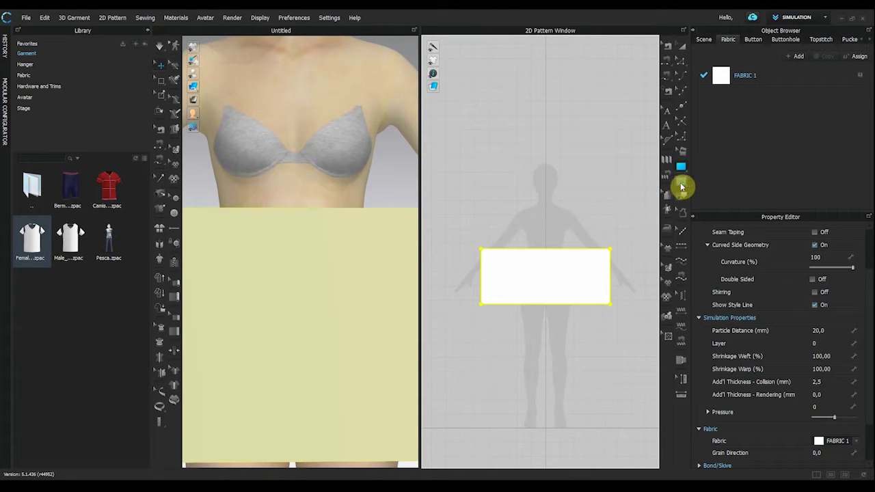
left_click(681, 186)
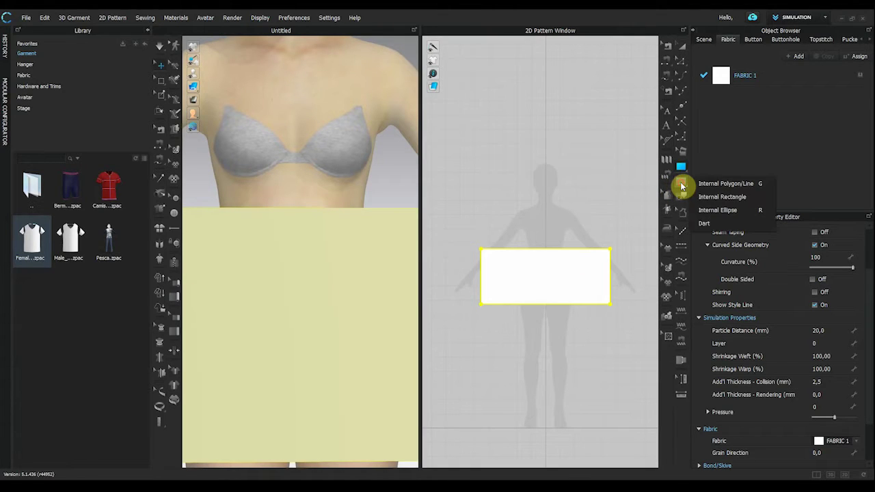
left_click(724, 183)
scroll(547, 277, "up", 3)
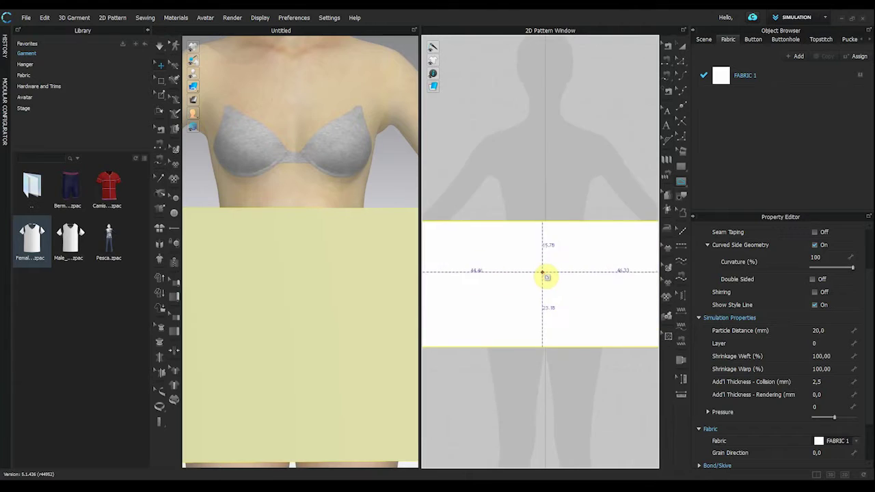
scroll(543, 273, "down", 2)
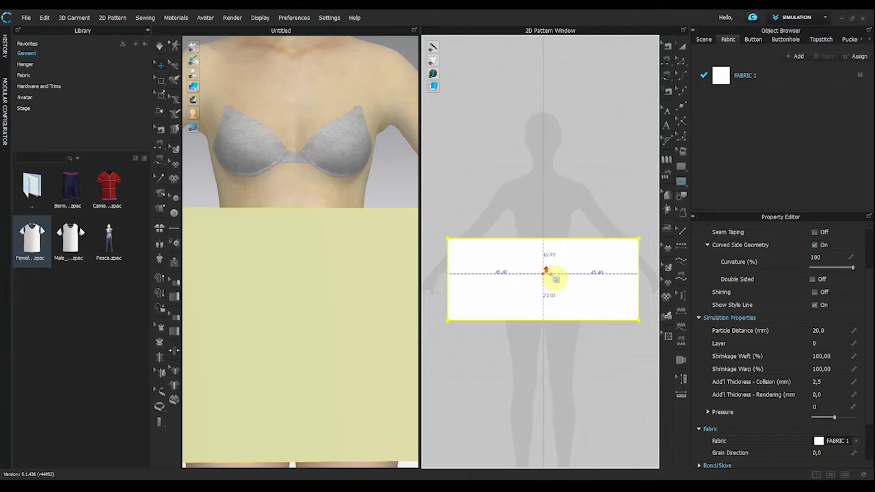
left_click(601, 257)
left_click_drag(581, 267, 570, 267)
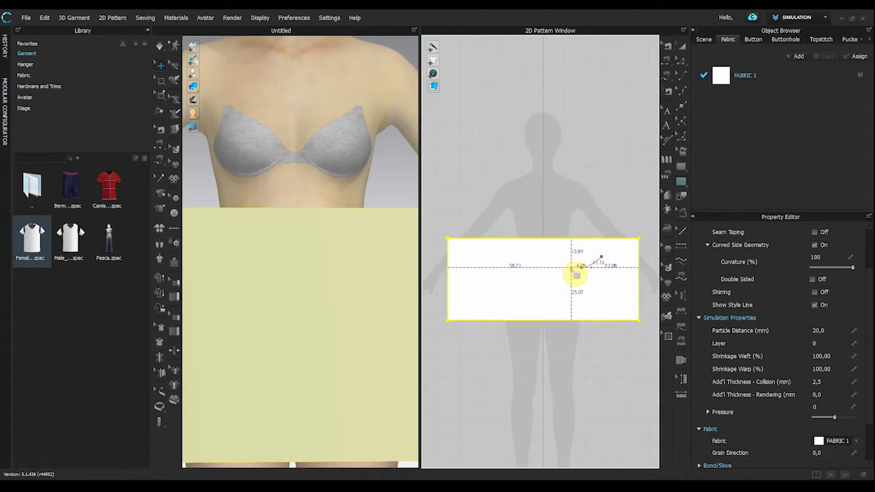
left_click_drag(547, 257, 494, 268)
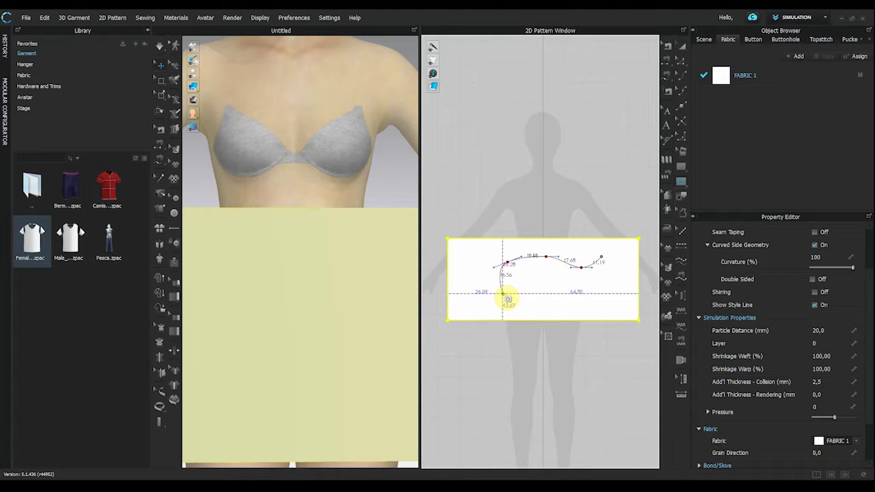
left_click(504, 301)
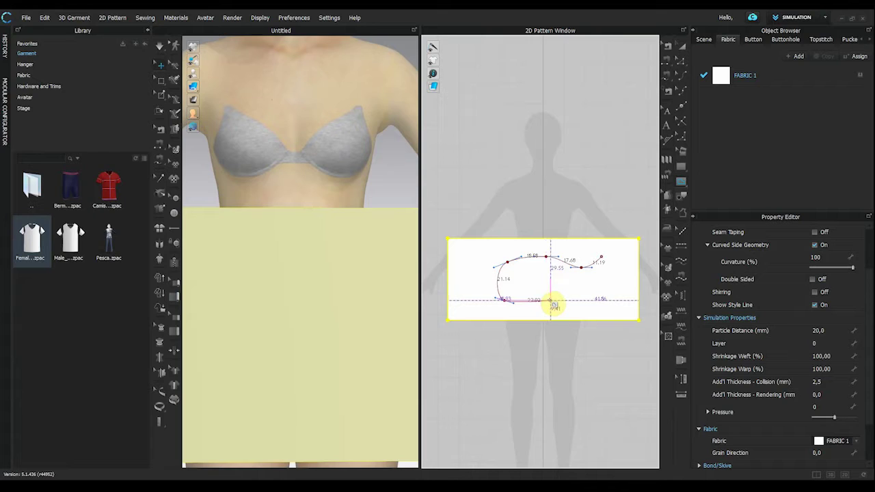
left_click(551, 301)
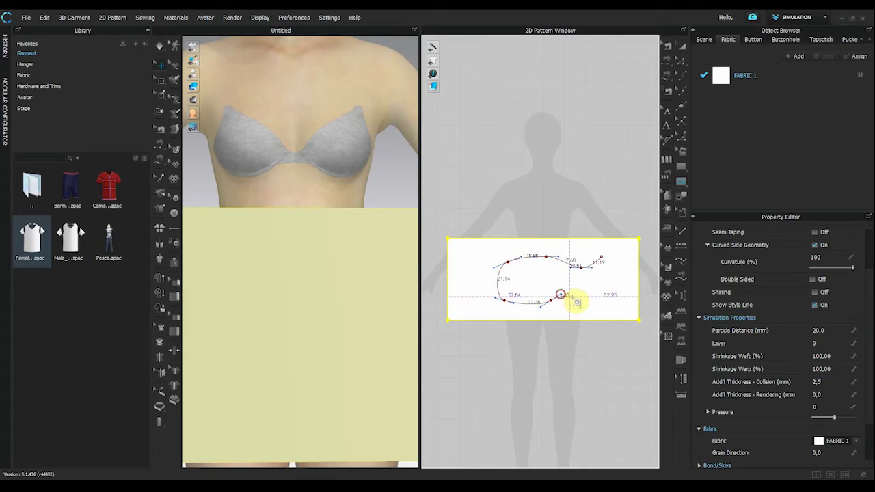
left_click(581, 287)
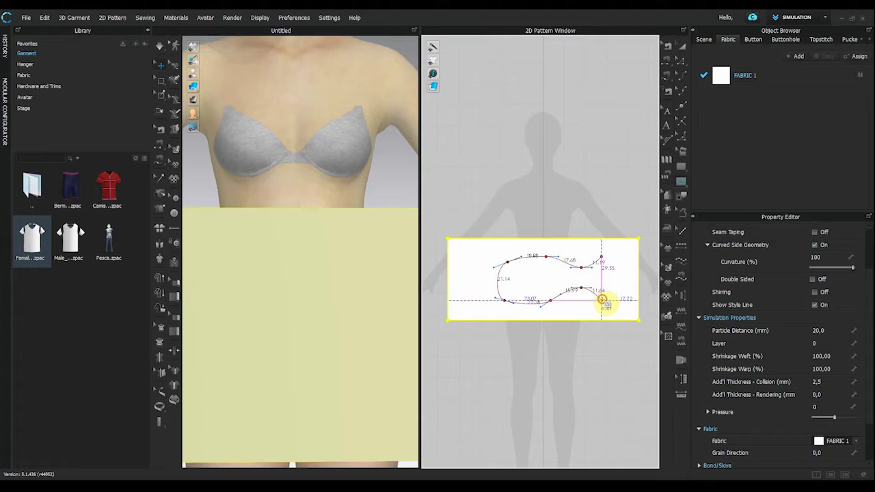
double_click(602, 300)
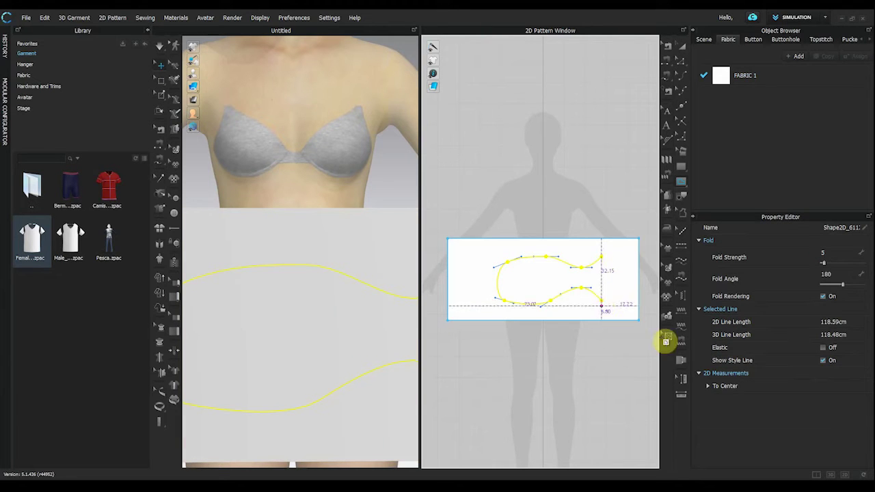
Duplicate the U-shaped internal line inside the rectangle and rotate the copy about 180° so its opening faces left, overlapping the original.
left_click(682, 46)
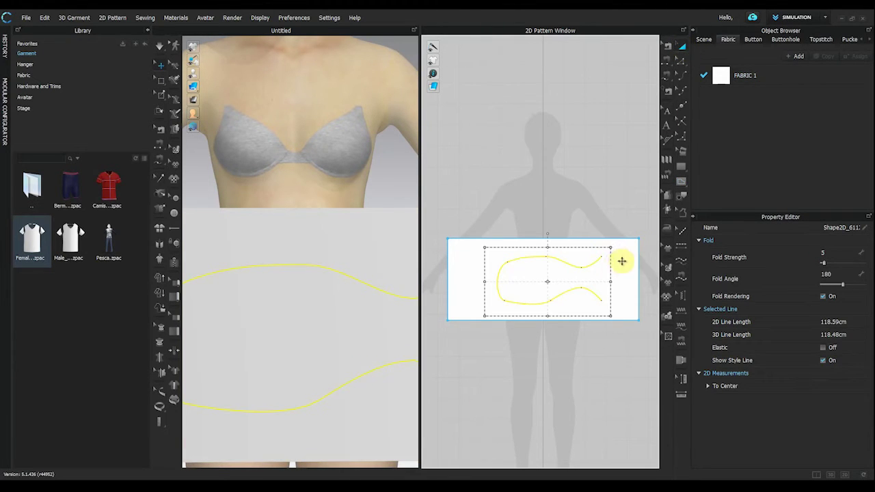
left_click_drag(619, 260, 482, 282)
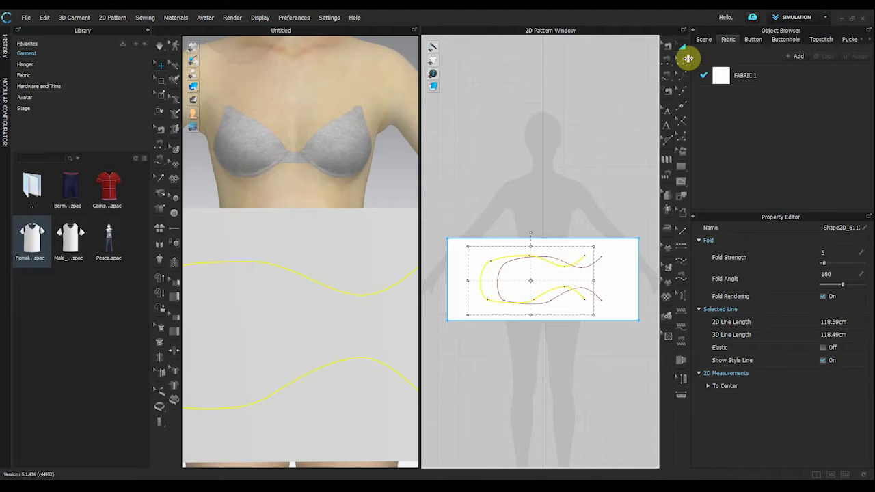
left_click_drag(530, 233, 512, 308)
scroll(510, 309, "up", 2)
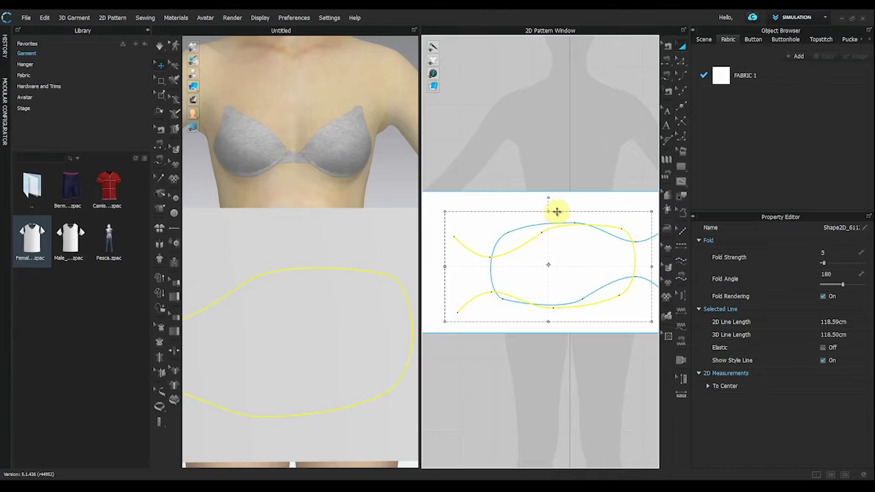
Shift the original U-shaped line slightly down and left so it interlaces more evenly with the rotated copy.
left_click(557, 212)
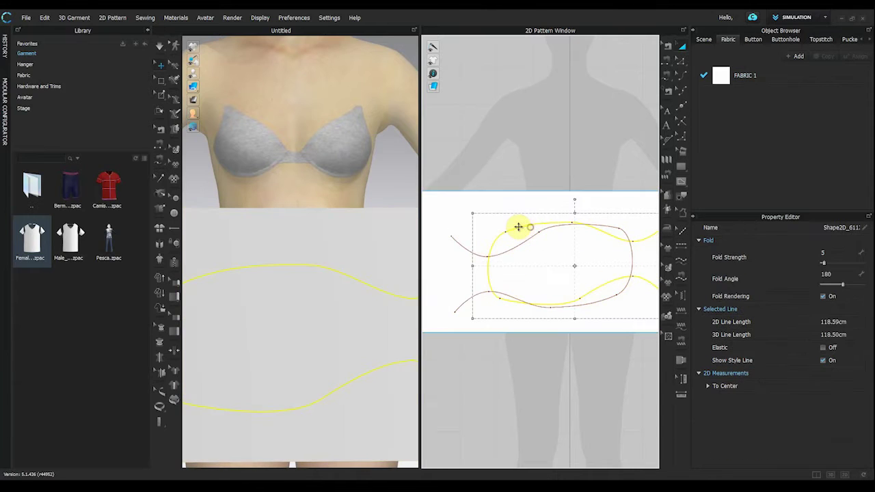
mouse_move(568, 220)
left_mouse_down()
mouse_move(574, 214)
mouse_move(559, 225)
left_mouse_up()
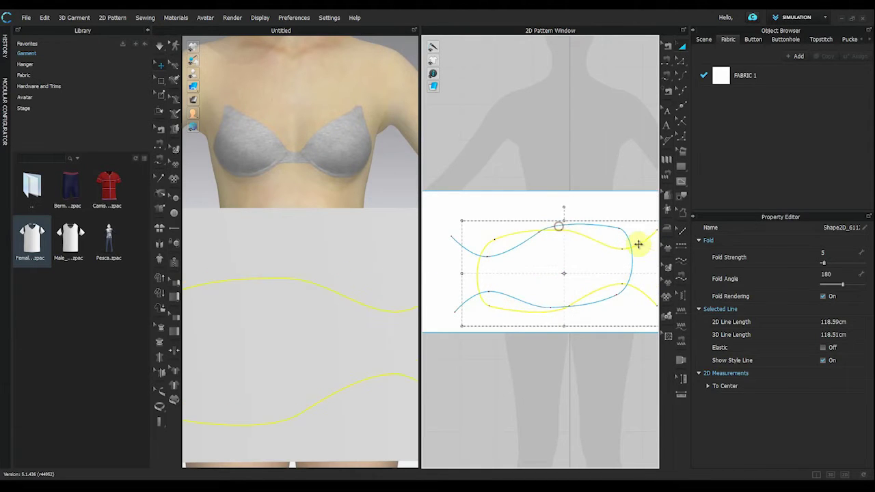
scroll(506, 289, "down", 5)
left_click_drag(573, 288, 486, 291)
left_click_drag(523, 264, 523, 264)
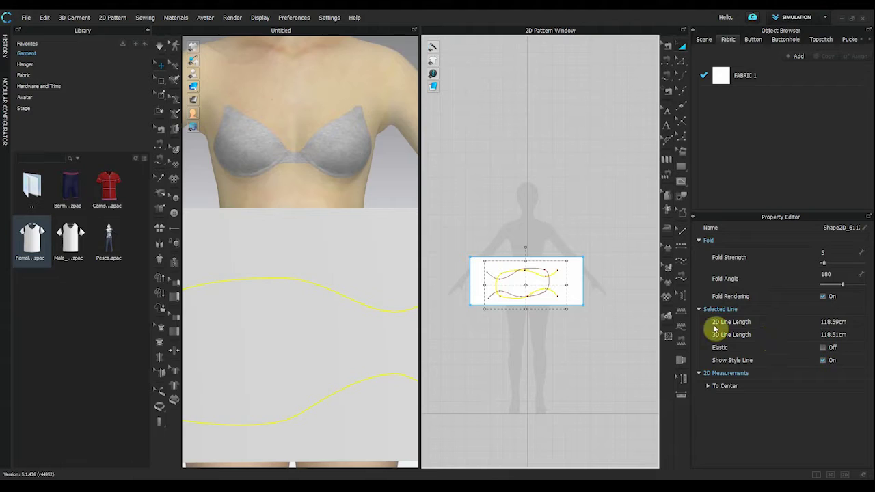
Create a belt strip rectangle 118.59 cm wide and 3 cm high above the guide piece.
left_click(681, 168)
scroll(485, 234, "up", 1)
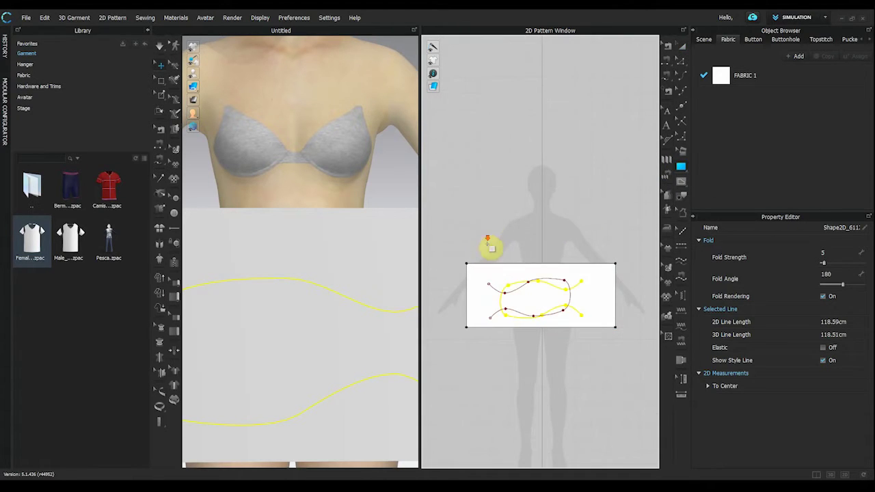
left_click(517, 195)
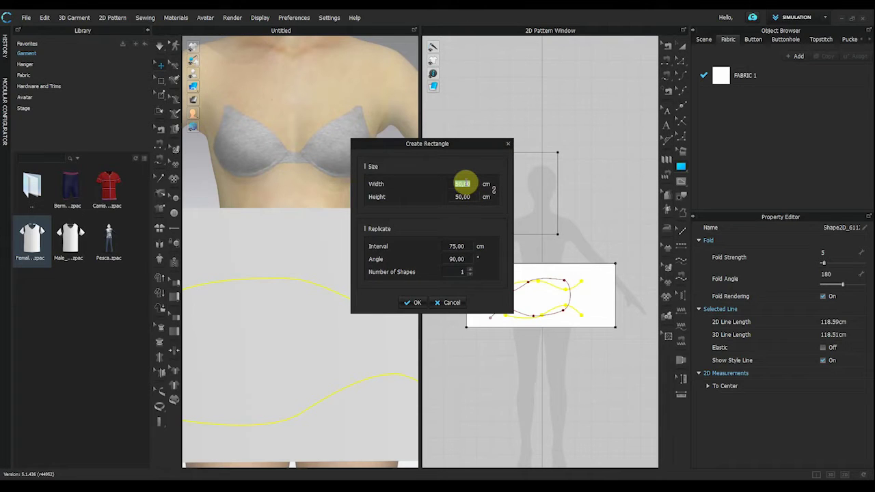
type("118,59")
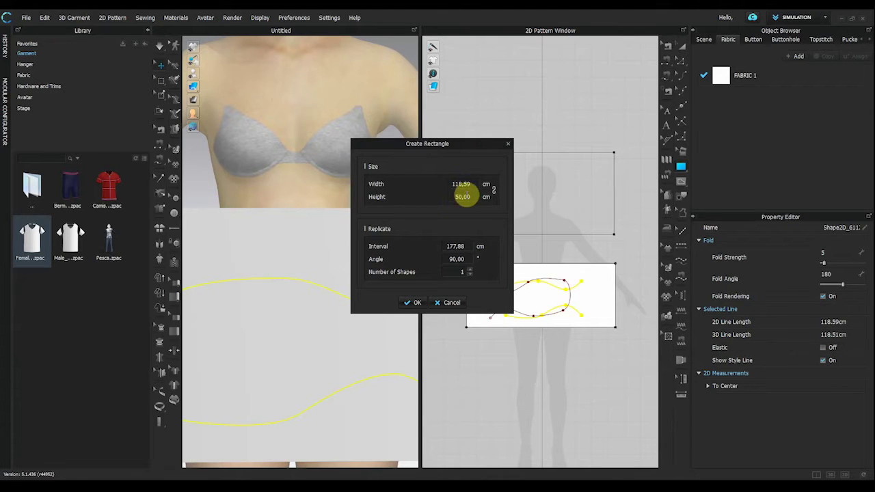
type("3")
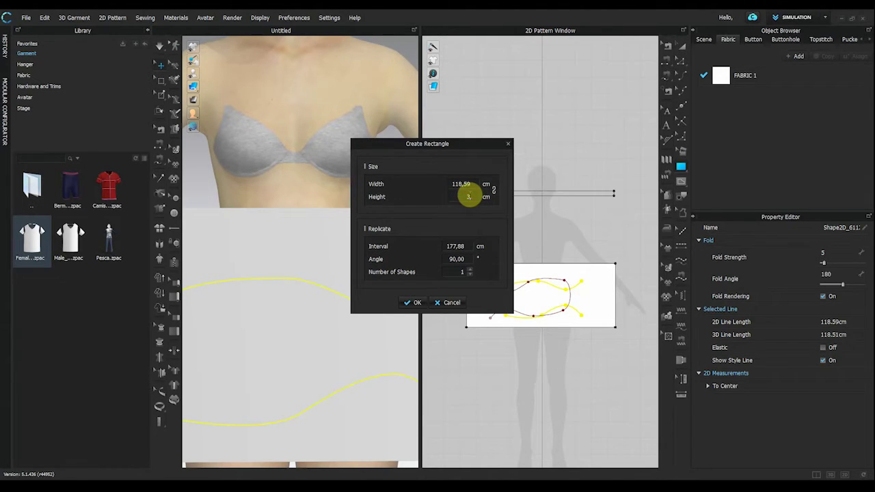
left_click(414, 304)
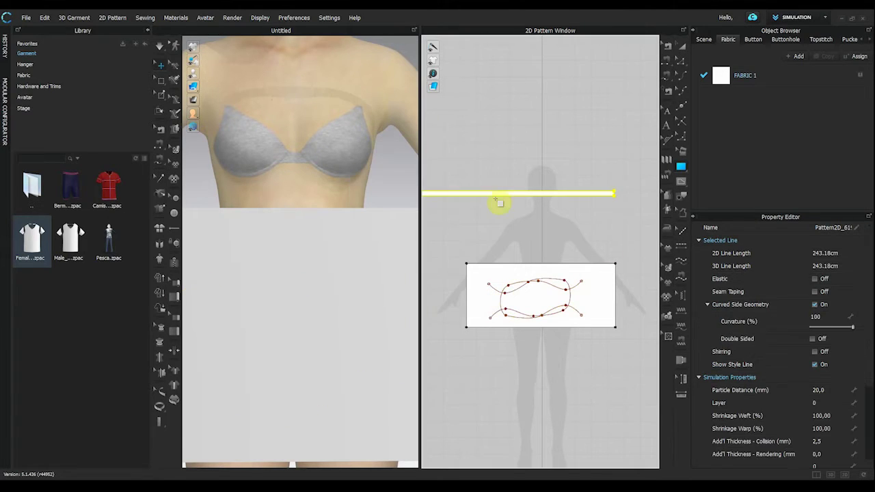
Copy the belt strip and paste the duplicate directly above the original.
left_click(681, 46)
key("ctrl+c")
key("ctrl+v")
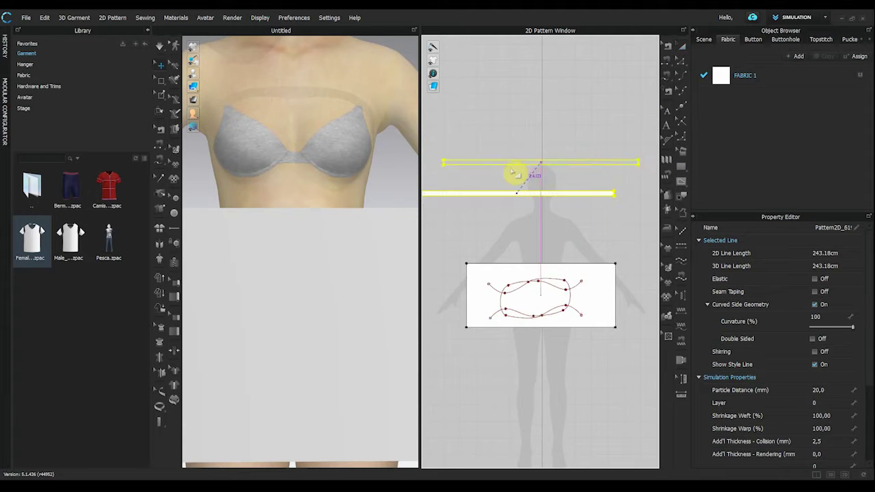
left_click(518, 187)
Use Free Sewing to join the lower strip's entire bottom edge to the left-opening internal curve, from its upper end to its lower end.
scroll(520, 248, "up", 2)
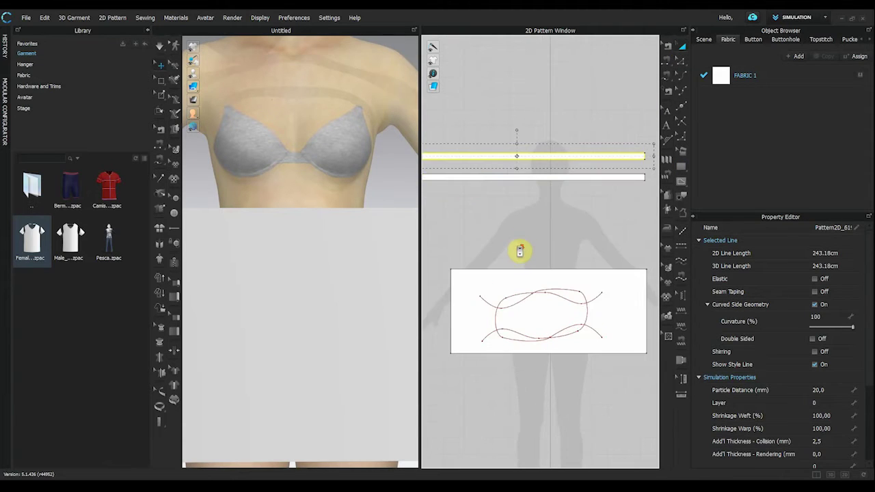
right_click_drag(513, 247, 538, 239)
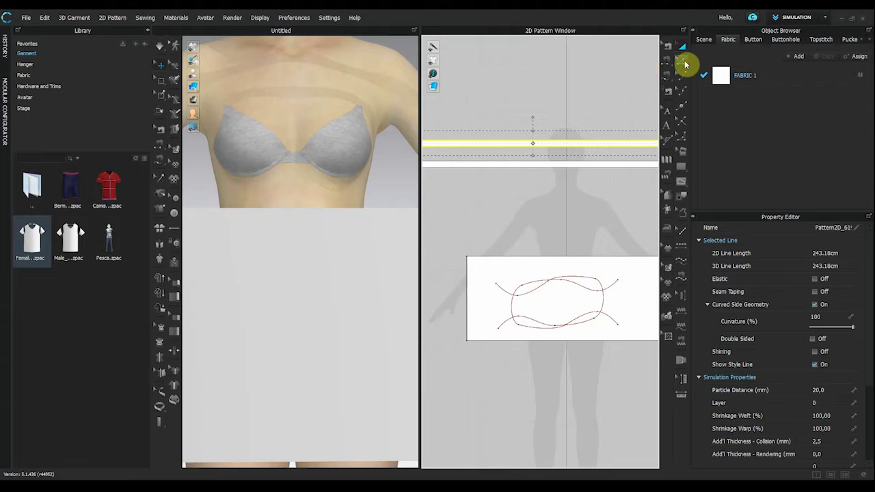
left_click(667, 77)
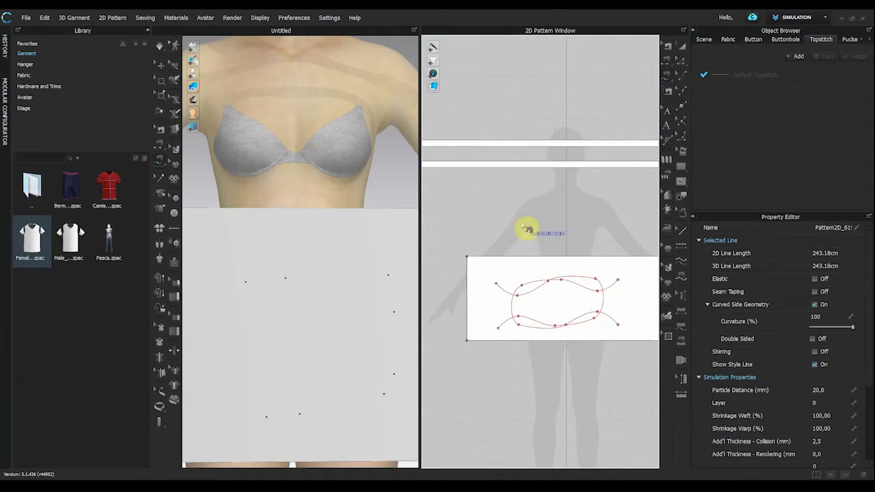
scroll(521, 232, "down", 3)
scroll(516, 281, "up", 1)
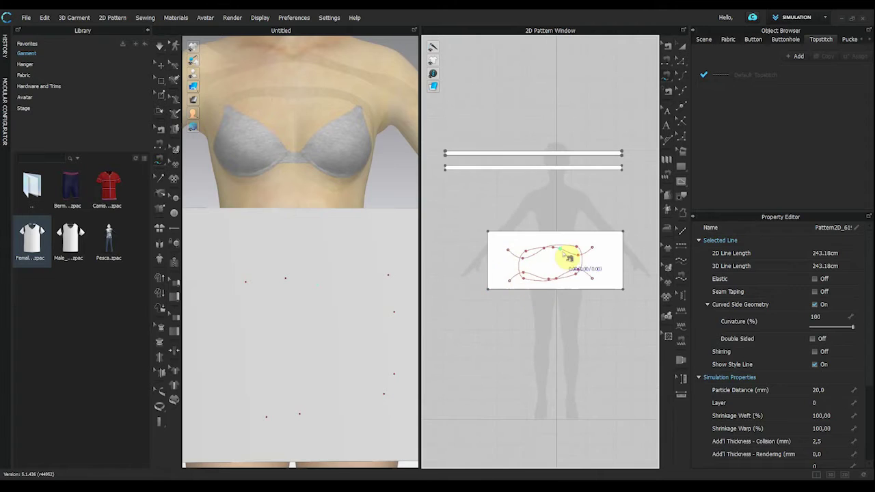
scroll(471, 244, "up", 1)
scroll(445, 156, "down", 1)
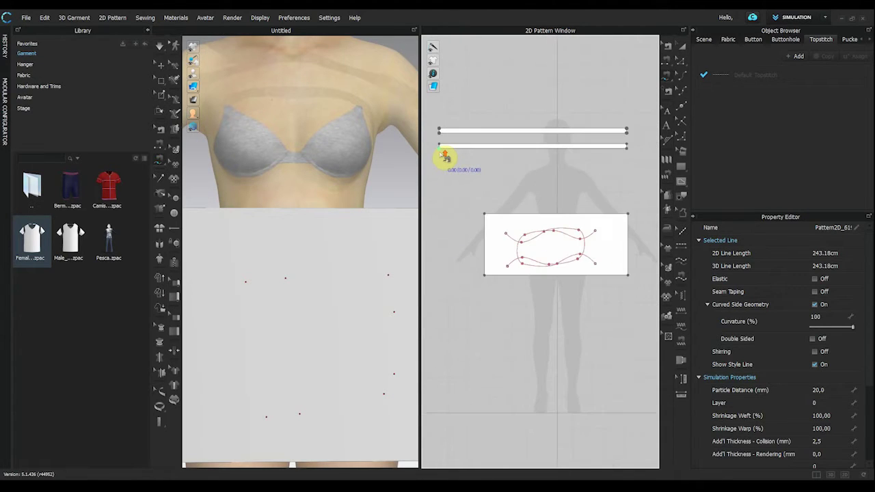
left_click(440, 148)
left_click(628, 149)
left_click(513, 236)
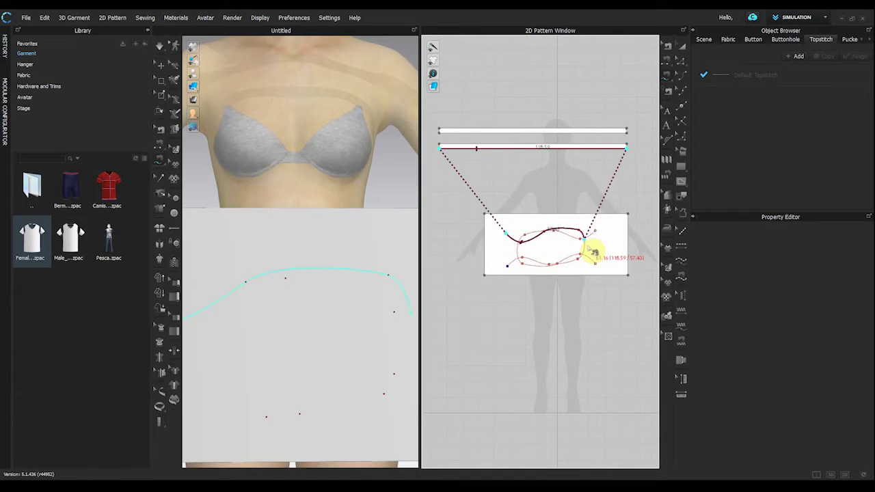
left_click(508, 269)
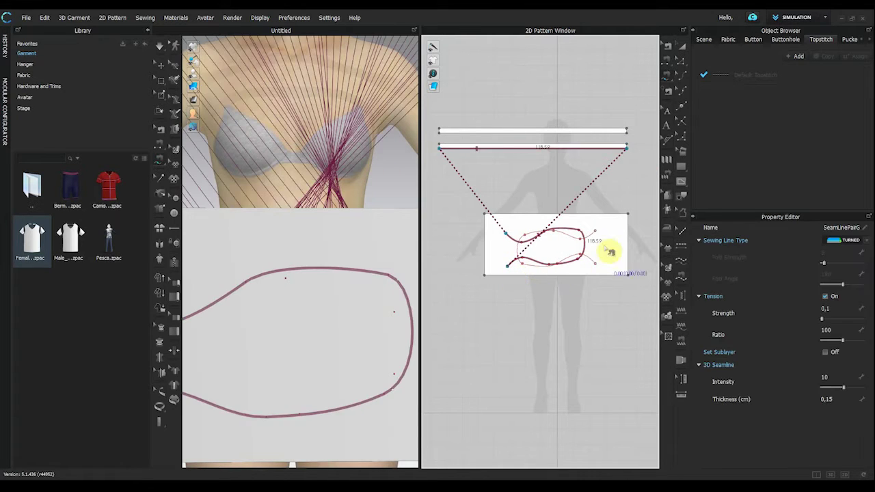
Use Free Sewing to join the upper strip's entire bottom edge to the right-opening internal curve, from its upper end to its lower end.
left_click(445, 132)
left_click(595, 234)
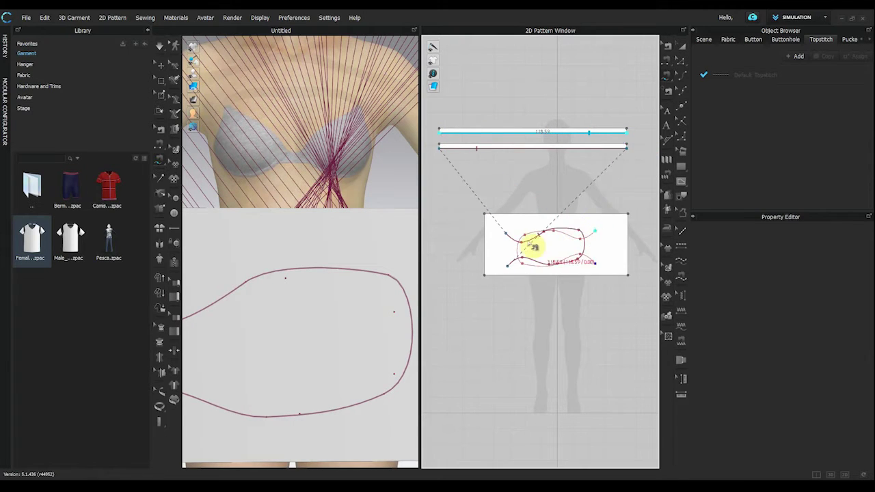
left_click(603, 270)
scroll(361, 396, "down", 6)
right_click_drag(277, 376, 367, 358)
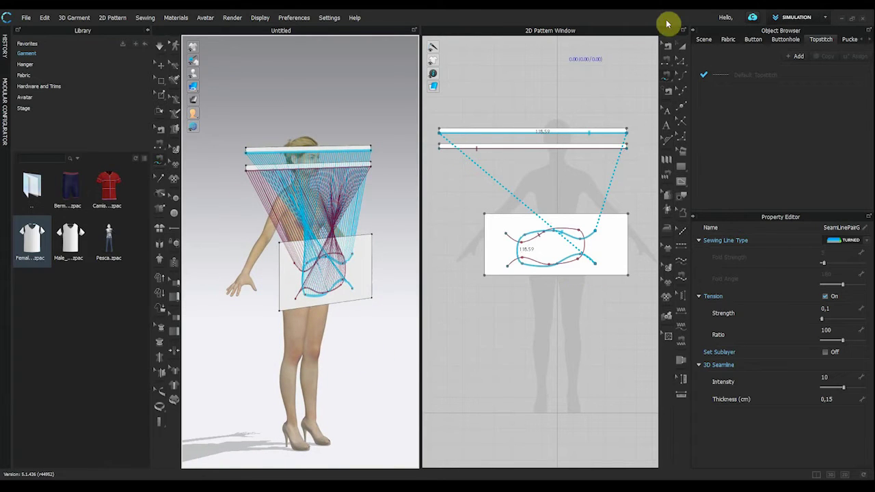
Place the upper strip onto the guide piece in 3D with Superimpose (Over).
left_click(161, 65)
left_click(316, 158)
right_click_drag(321, 161, 332, 170)
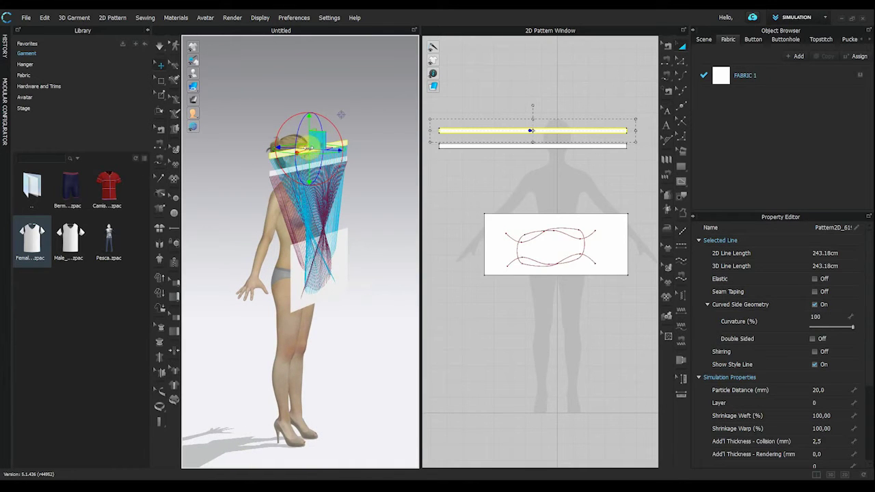
right_click(286, 157)
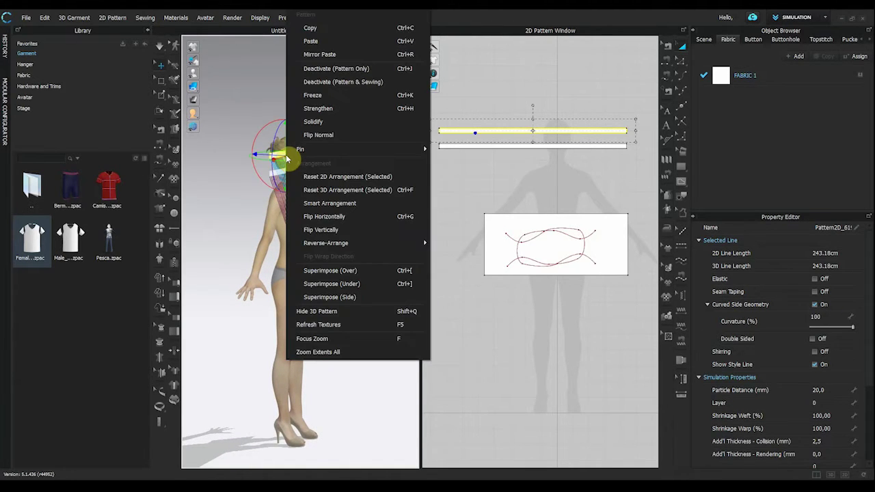
left_click(211, 201)
right_click_drag(212, 201, 337, 155)
right_click(336, 152)
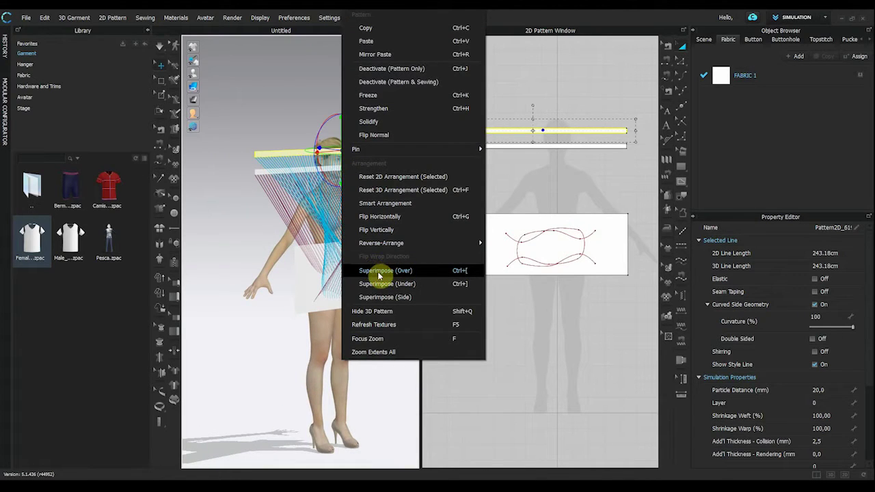
left_click(378, 274)
left_click(388, 302)
Place the lower strip onto the guide piece in 3D with Superimpose (Over).
right_click_drag(381, 300, 406, 301)
right_click(313, 171)
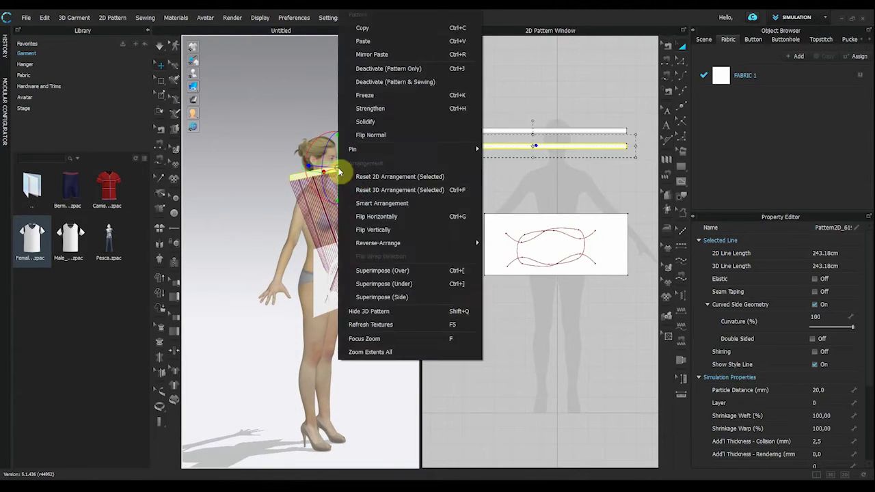
left_click(400, 272)
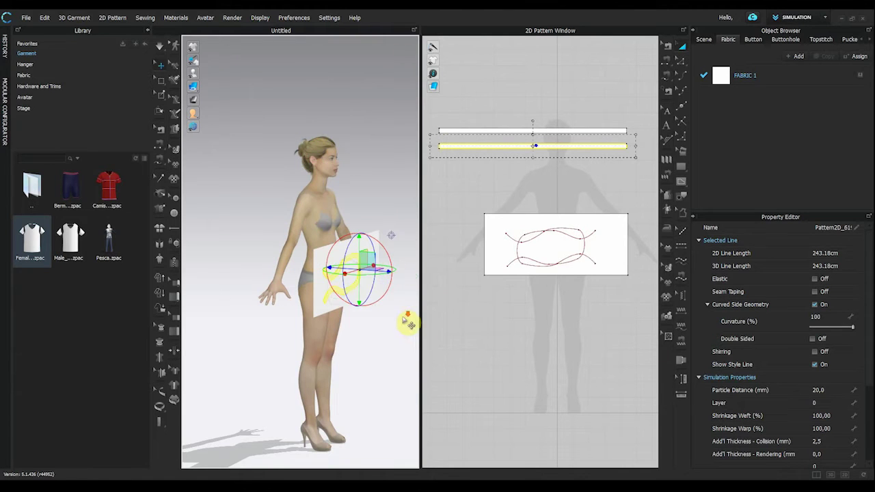
Freeze the rectangular guide piece in the 3D view so it stays fixed while the strips are draped.
scroll(403, 324, "up", 3)
right_click_drag(401, 326, 290, 255)
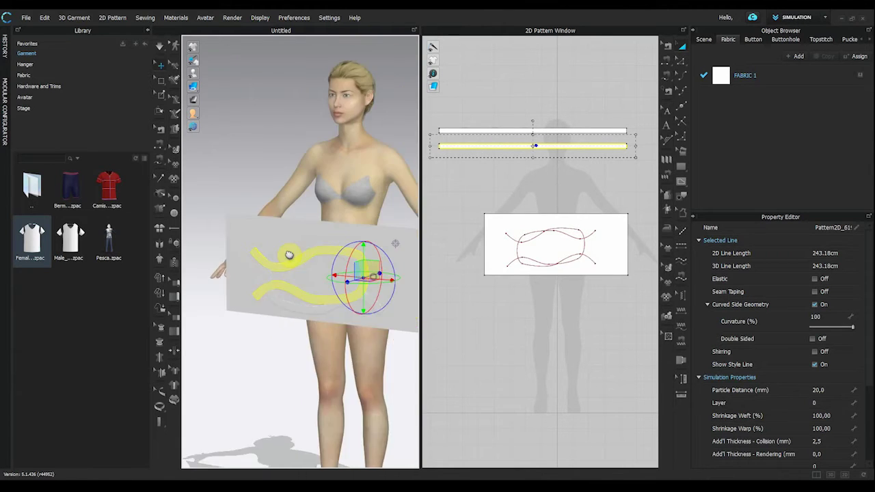
scroll(301, 270, "up", 5)
right_click_drag(307, 287, 290, 196)
right_click(294, 197)
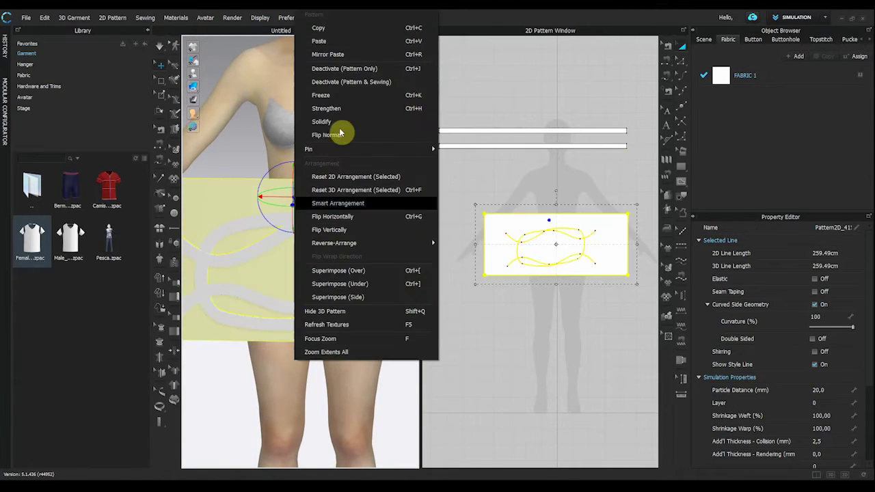
left_click(337, 100)
Start the simulation to drape both sewn strips along the curves of the frozen guide piece.
scroll(313, 253, "down", 3)
right_click_drag(320, 287, 358, 285)
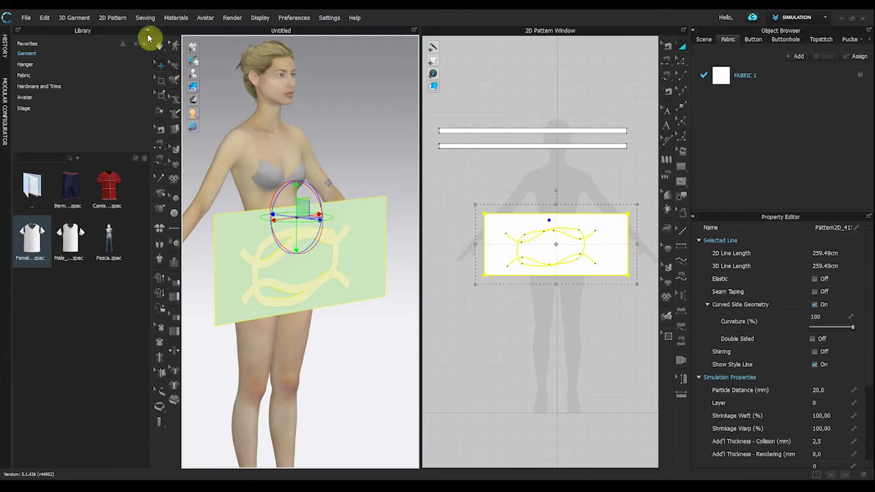
left_click(160, 50)
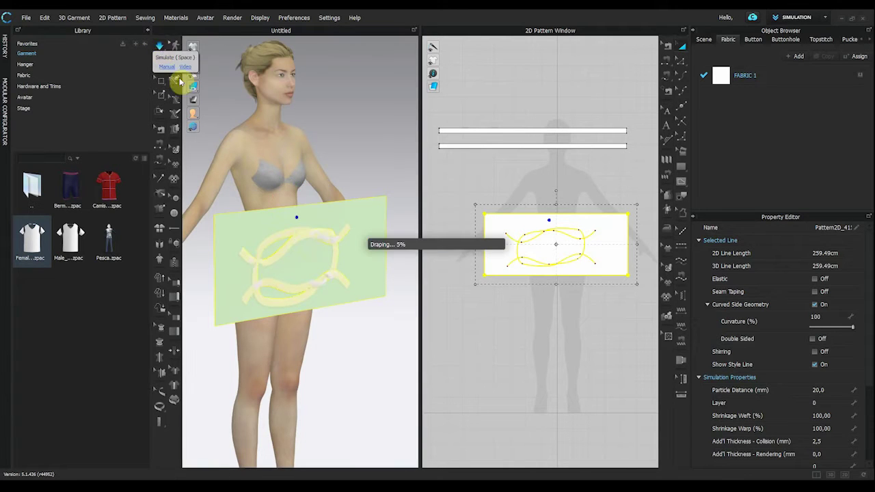
left_click(329, 282)
scroll(329, 282, "up", 5)
right_click_drag(303, 307, 246, 312)
Switch the 3D garment display to distinguish the strips' front and back faces, and restore the previous display style.
mouse_move(196, 87)
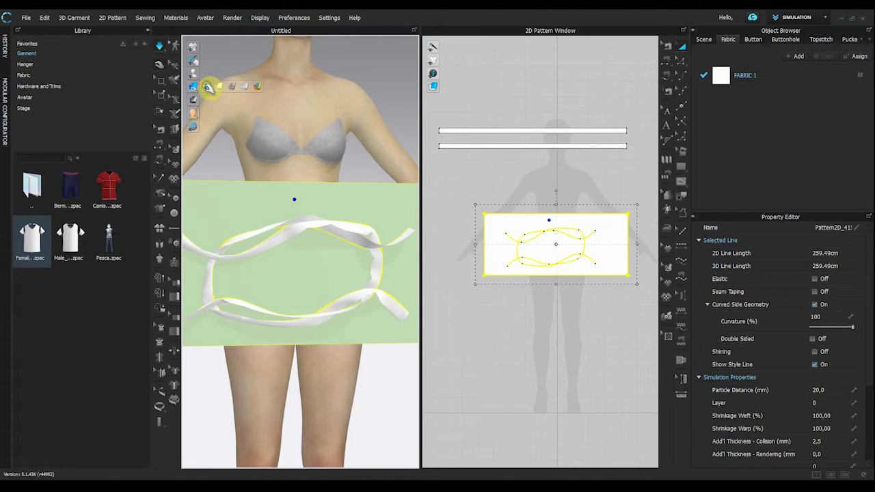
left_click(209, 86)
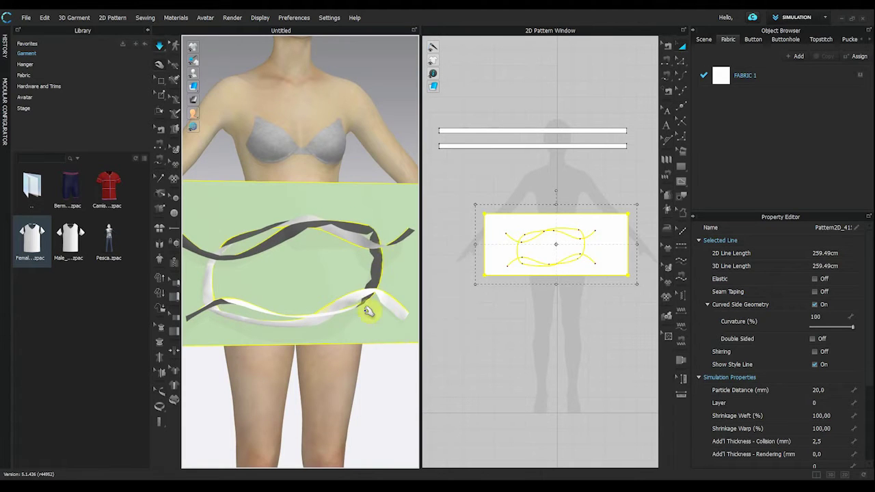
left_click(193, 86)
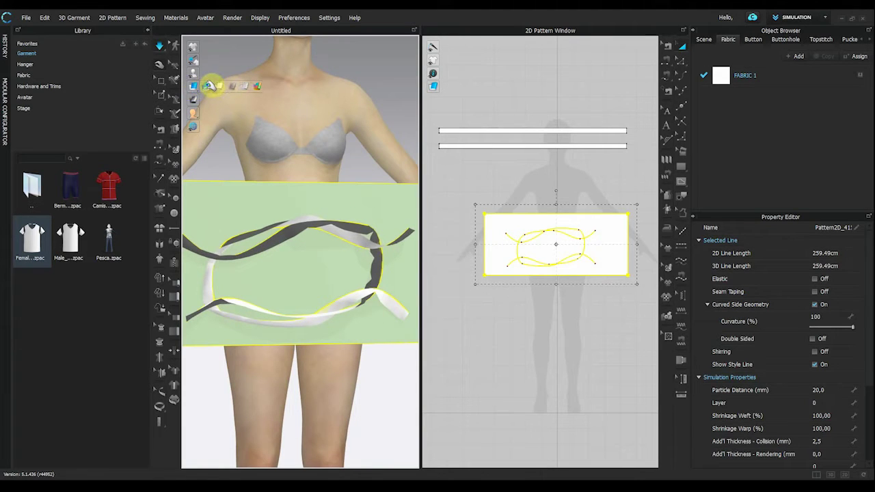
Pull the strip at the upper-right crossing inward and up during simulation to adjust how the two strips interlace.
scroll(201, 273, "up", 3)
right_click_drag(201, 273, 206, 256)
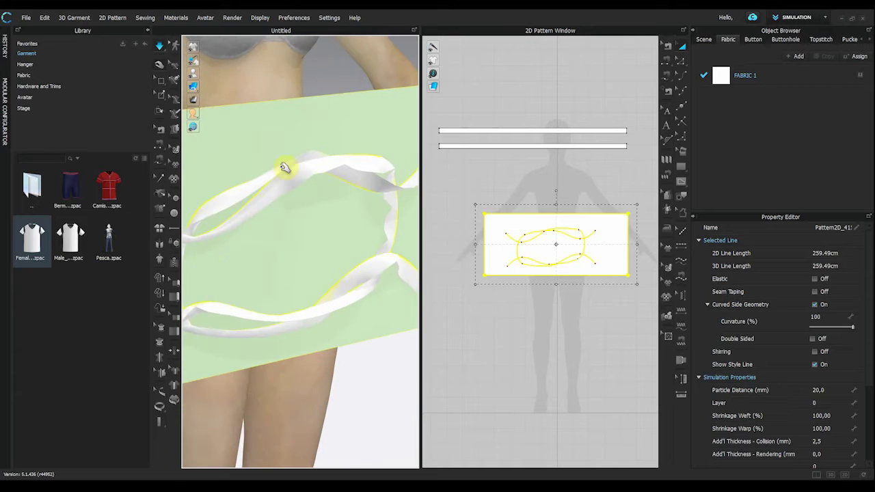
right_click_drag(318, 262, 280, 205)
left_click_drag(375, 167, 311, 141)
right_click_drag(242, 192, 315, 219)
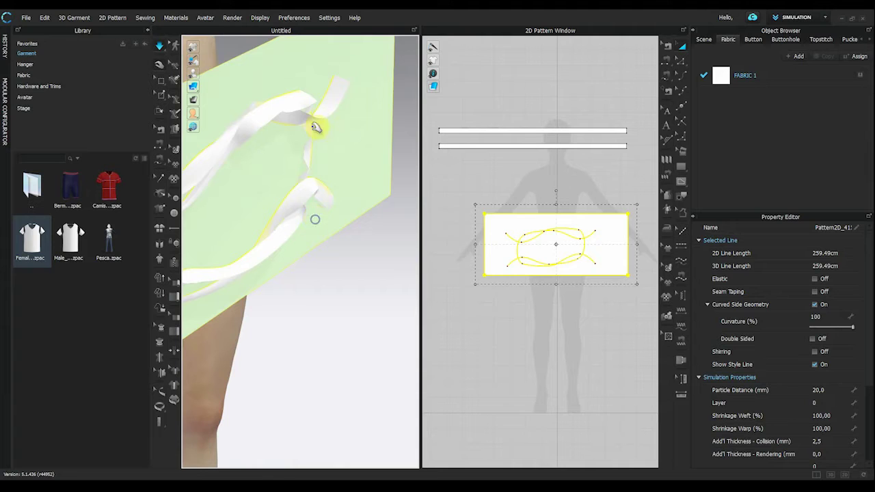
Pull the right-opening strip at the upper-left crossing during simulation to adjust its overlap with the other strip.
right_click_drag(236, 142, 244, 233)
left_click_drag(250, 202, 287, 205)
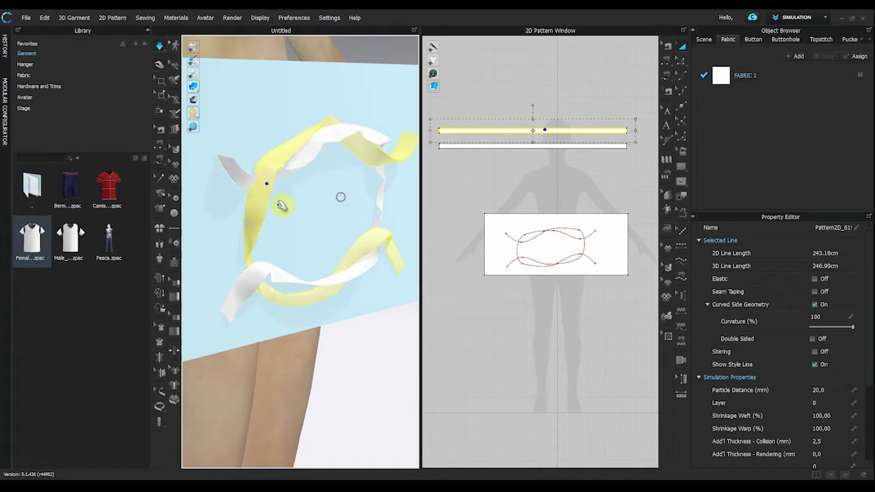
right_click_drag(260, 172, 250, 249)
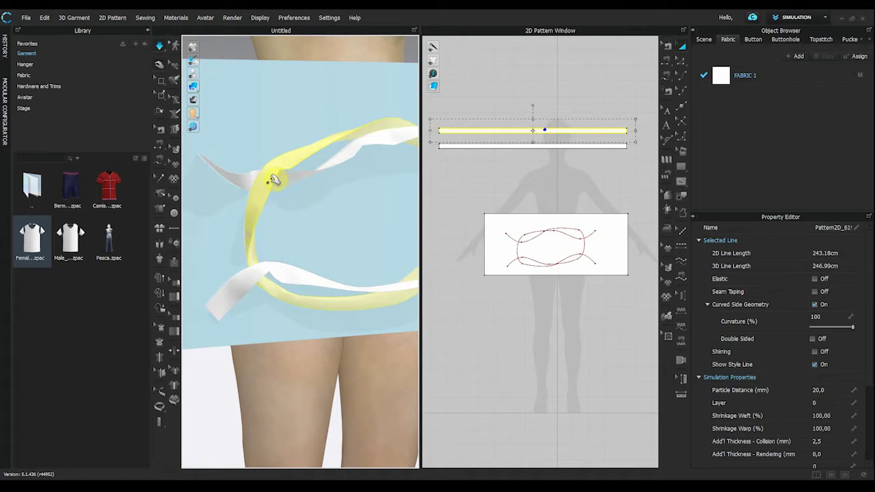
Pull the right-opening strip's lower-right section down and outward during simulation to adjust its crossing with the other strip.
mouse_move(341, 289)
right_mouse_down()
mouse_move(249, 283)
mouse_move(323, 284)
right_mouse_up()
right_click_drag(238, 265, 316, 258)
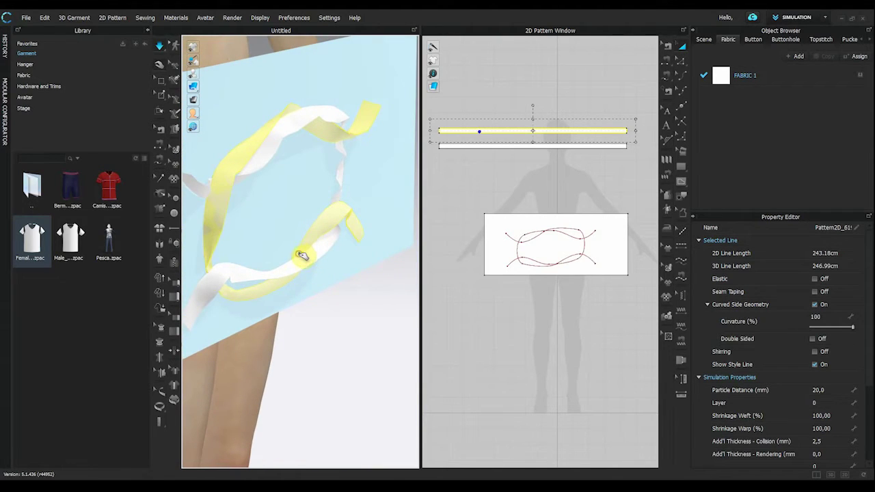
left_click_drag(324, 263, 380, 300)
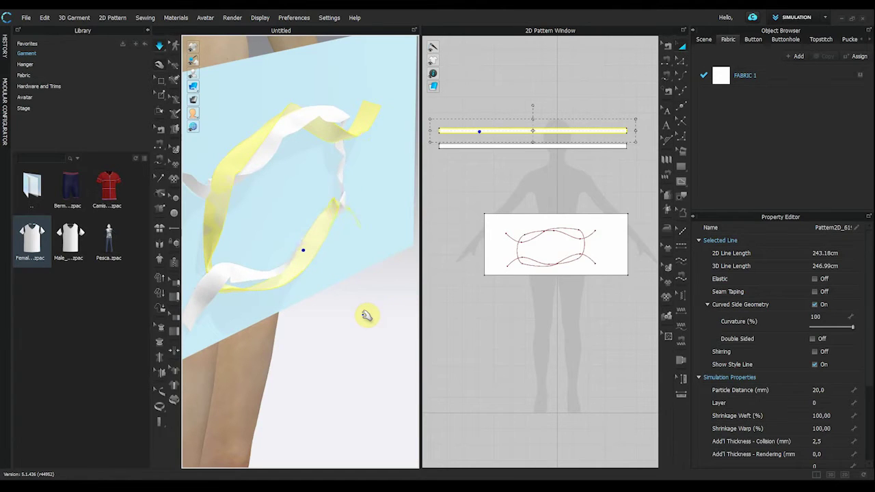
Stop the simulation and delete the rectangular guide piece, keeping only the two interlaced strips.
right_click_drag(308, 291, 232, 263)
middle_click_drag(282, 246, 331, 264)
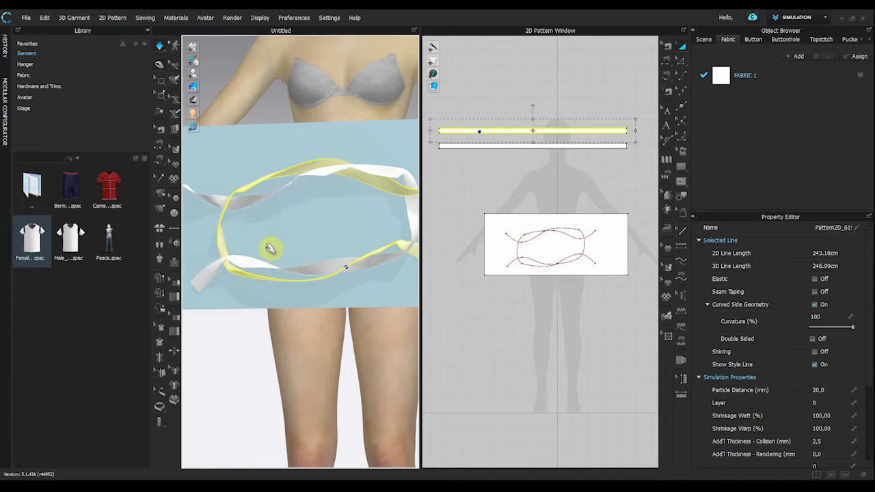
scroll(270, 248, "down", 6)
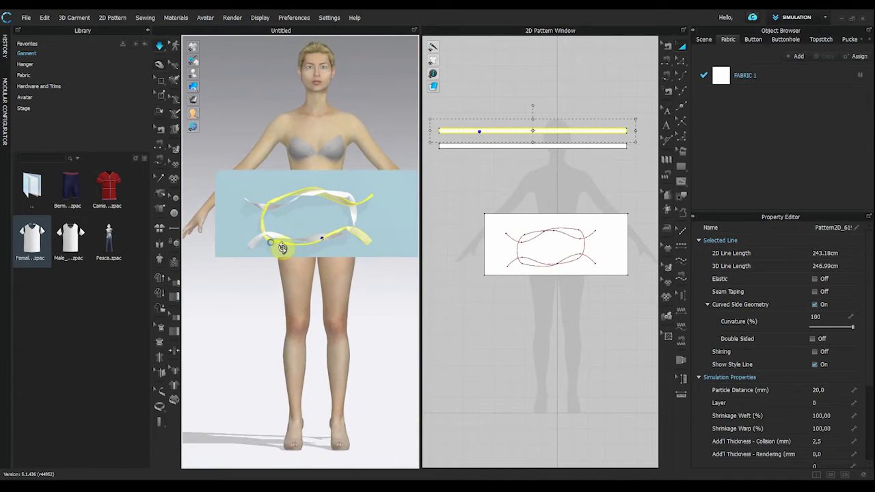
left_click(161, 65)
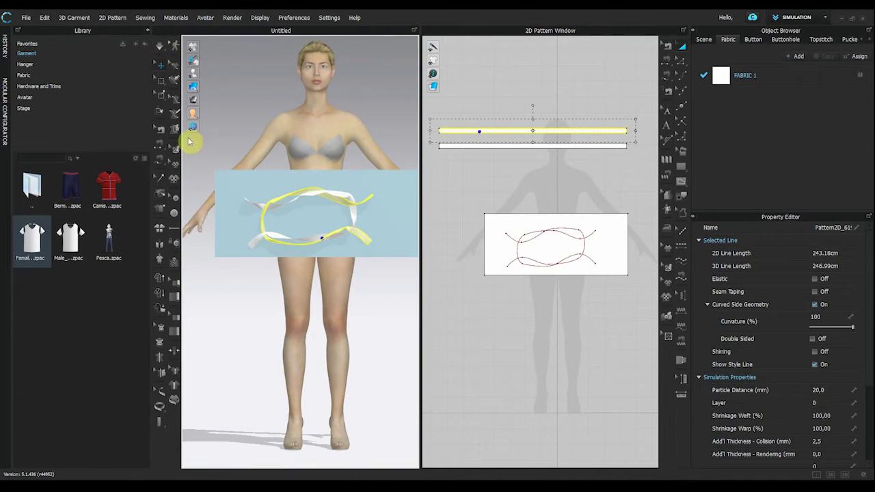
left_click(225, 178)
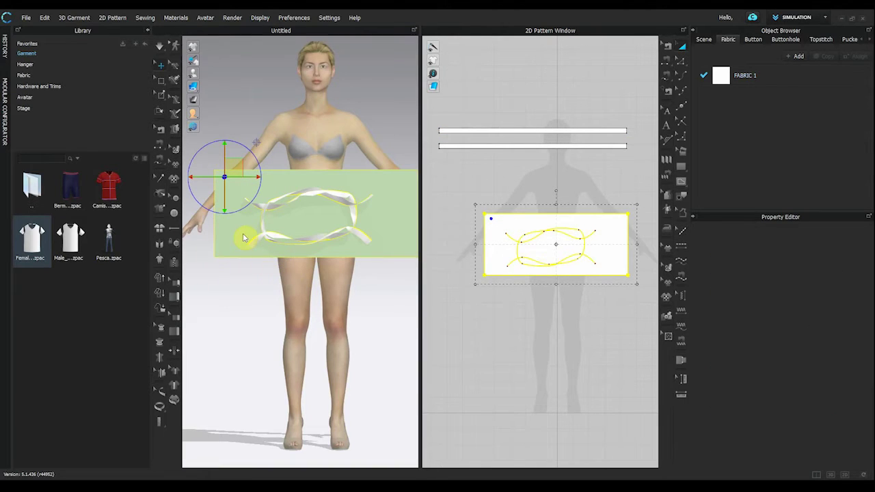
key("Delete")
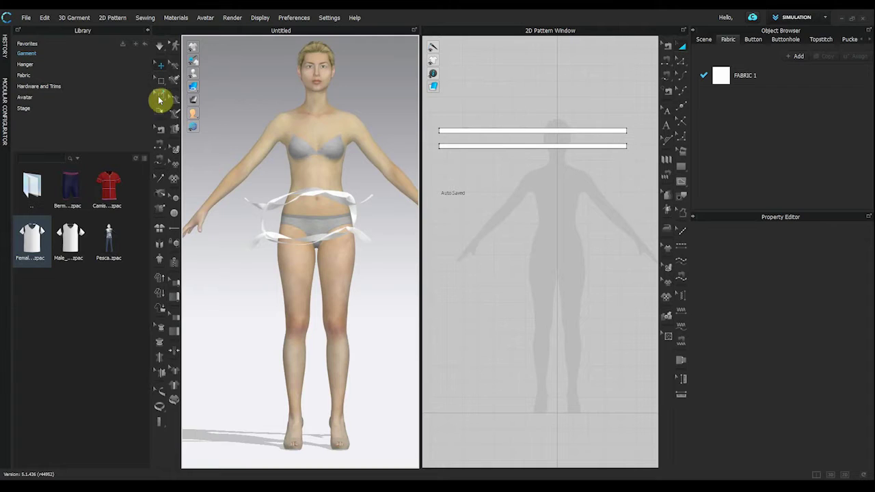
Pin the short ends of both strips on each side of the avatar with the box pin tool.
left_click(159, 98)
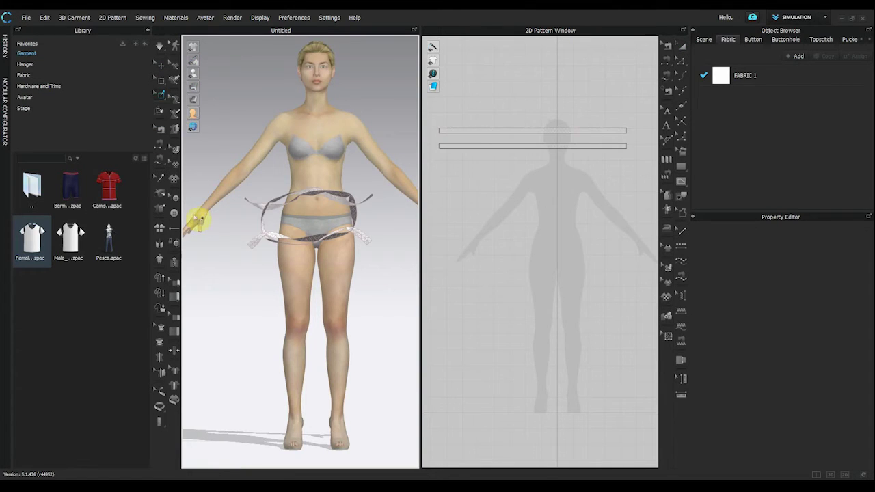
scroll(208, 244, "up", 5)
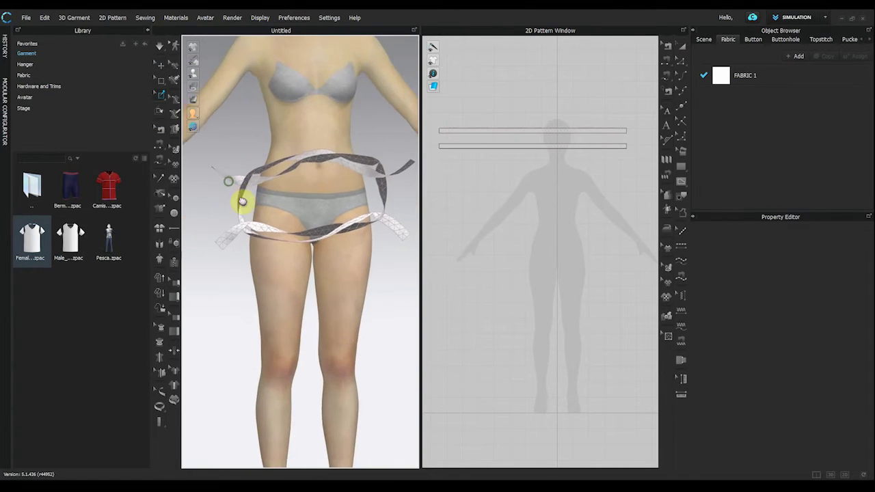
scroll(257, 284, "up", 2)
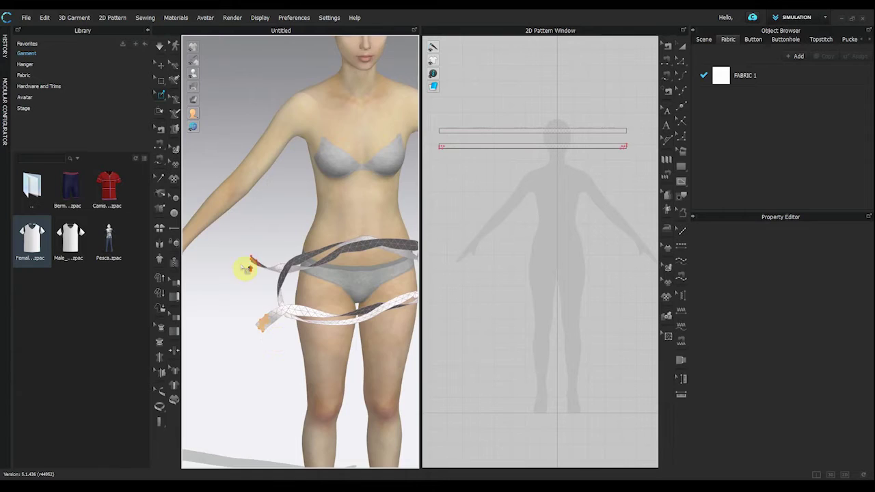
scroll(245, 268, "down", 2)
middle_click_drag(403, 312, 356, 310)
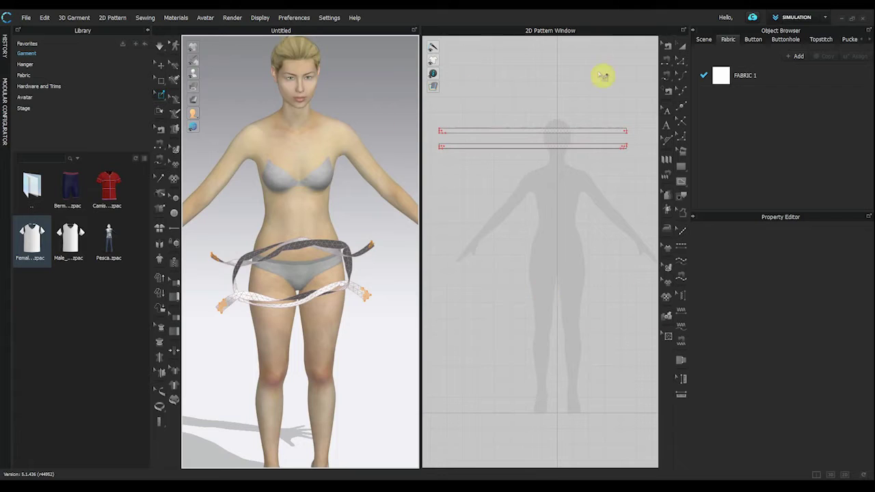
Set the particle distance of both belt strips to 3 mm.
left_click(683, 46)
left_click_drag(634, 111, 437, 164)
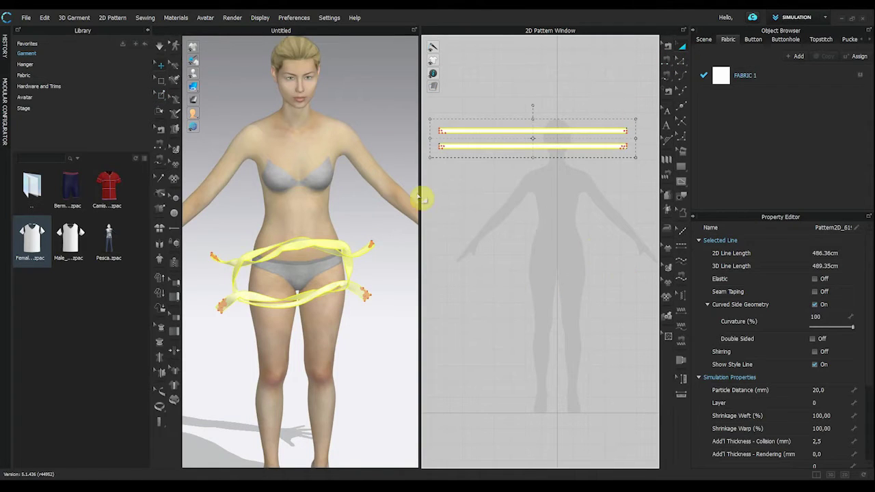
left_click(832, 390)
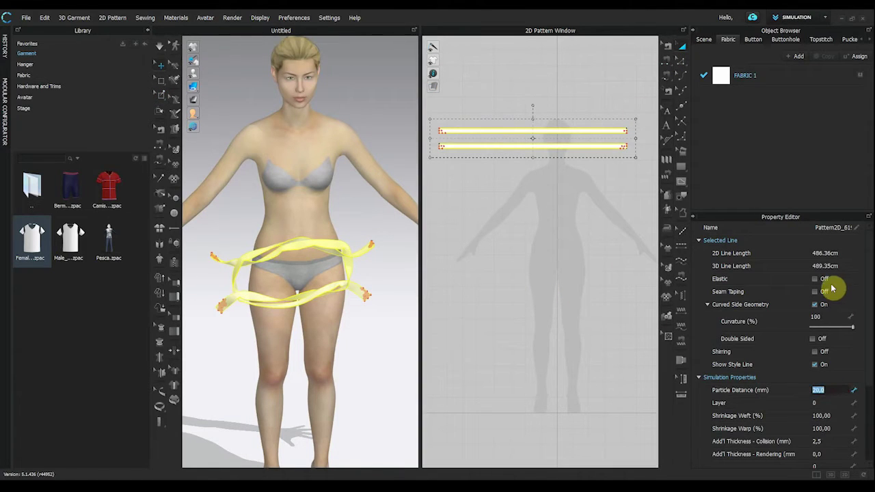
type("3")
key("Return")
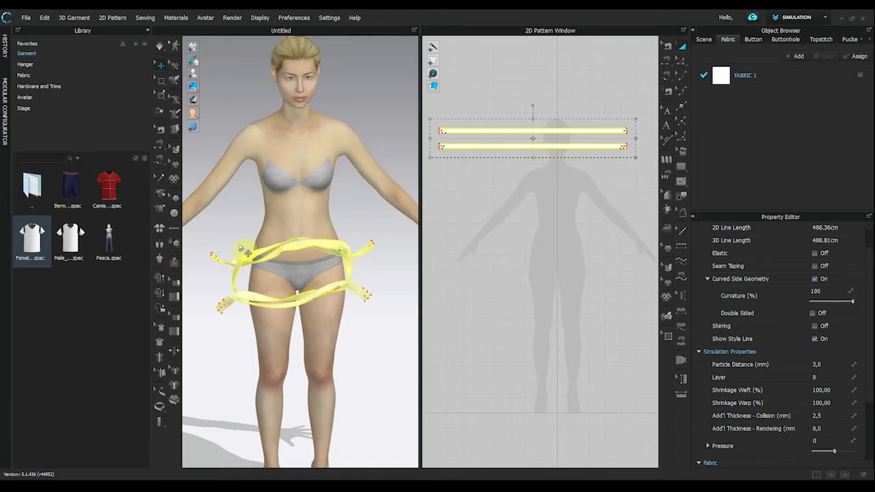
Choose the Normal simulation mode for the pinned, interlaced strips.
scroll(247, 251, "up", 3)
right_click_drag(247, 250, 308, 297)
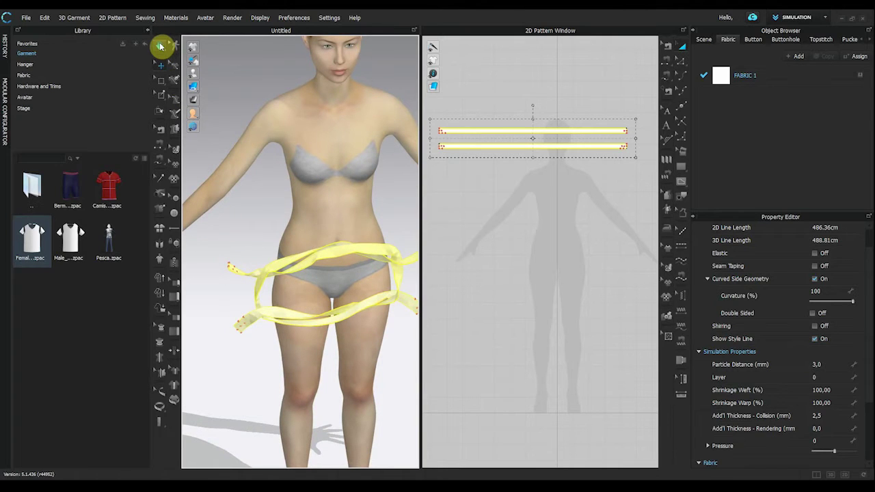
left_click(160, 45)
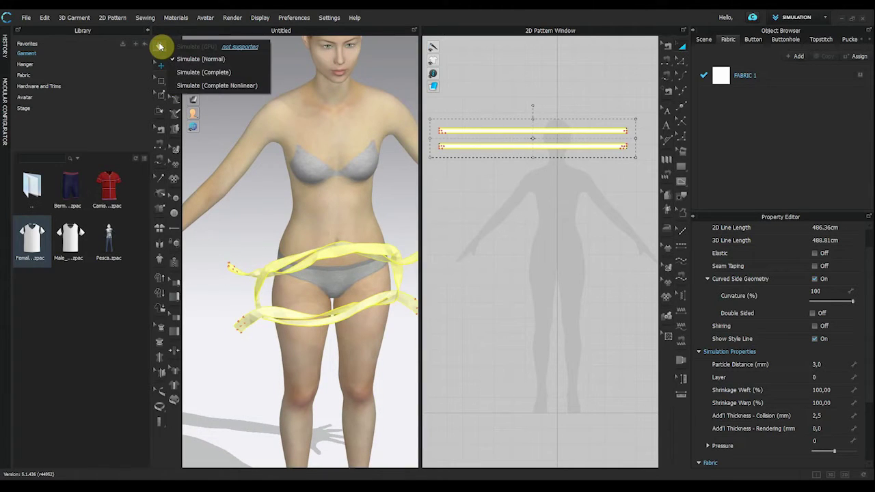
left_click(205, 59)
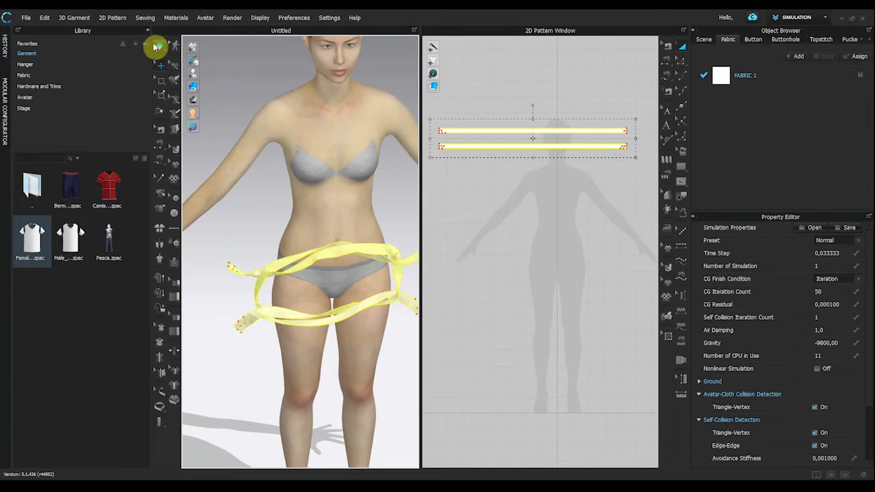
Simulate the pinned strips and examine how they cross beside the avatar's right hip.
left_click(158, 45)
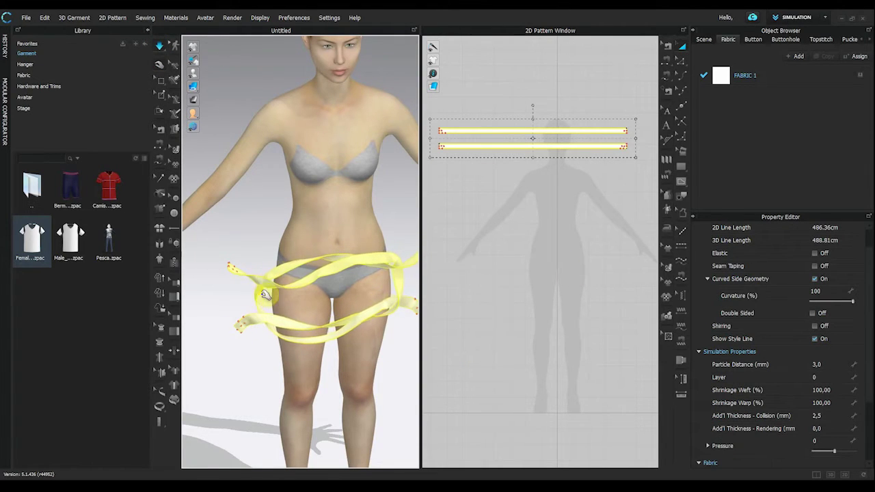
left_click_drag(285, 292, 309, 328)
scroll(277, 280, "up", 3)
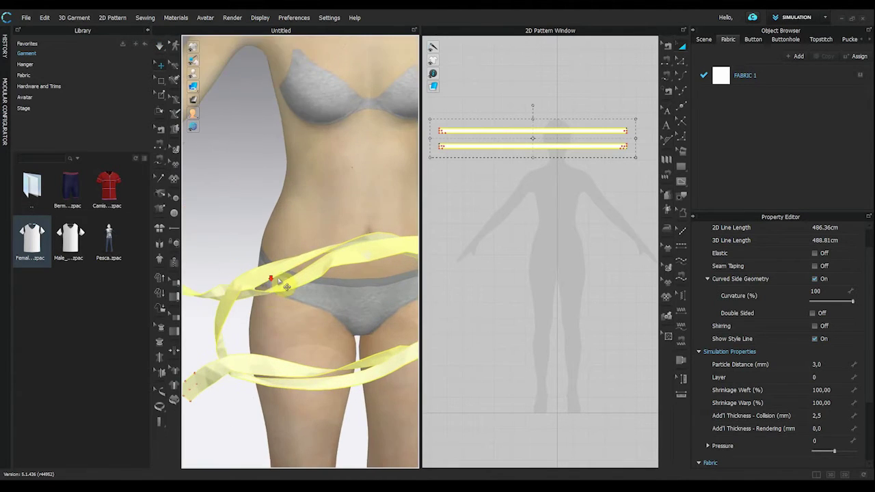
scroll(272, 296, "up", 4)
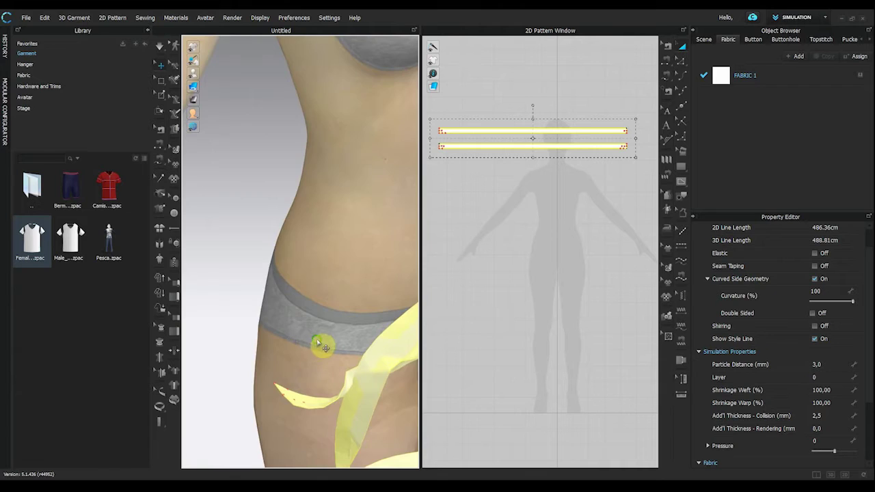
scroll(186, 251, "up", 2)
left_click_drag(185, 251, 321, 284)
scroll(251, 284, "up", 2)
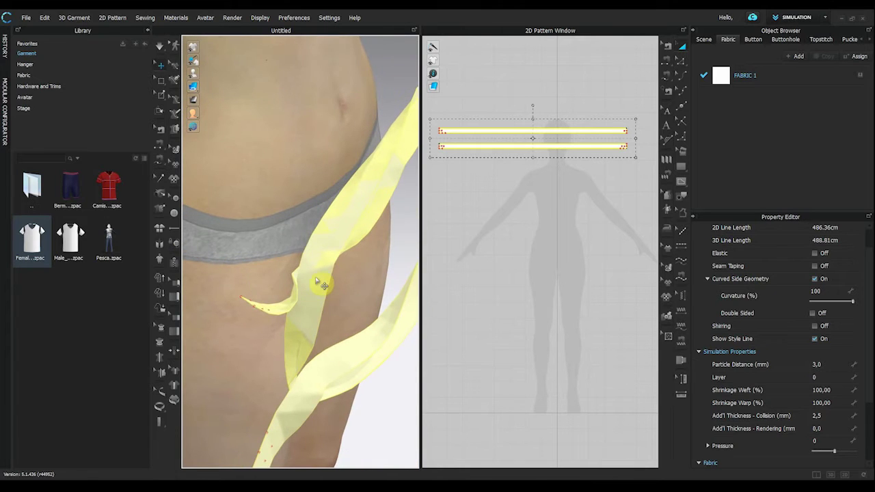
scroll(281, 272, "down", 3)
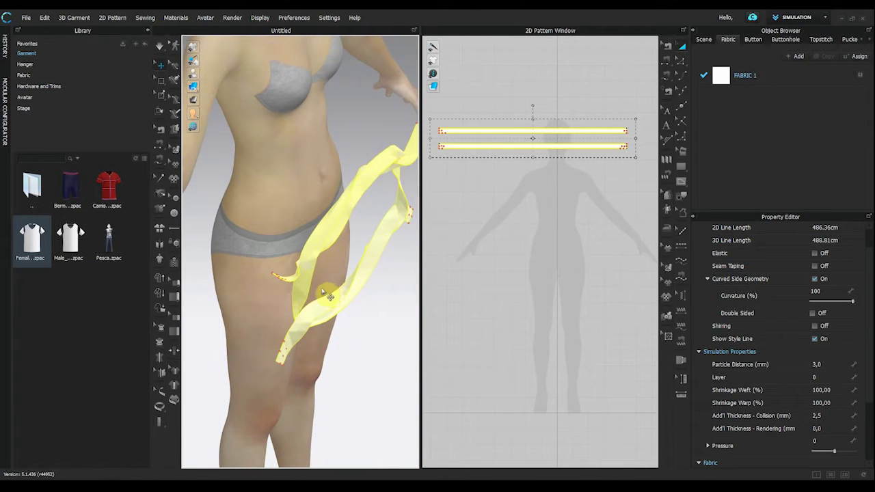
Retry the simulation while pulling on a strip, and undo back to the state before the rectangular guide piece was deleted.
left_click(316, 287)
right_click_drag(413, 318, 373, 301)
left_click(160, 45)
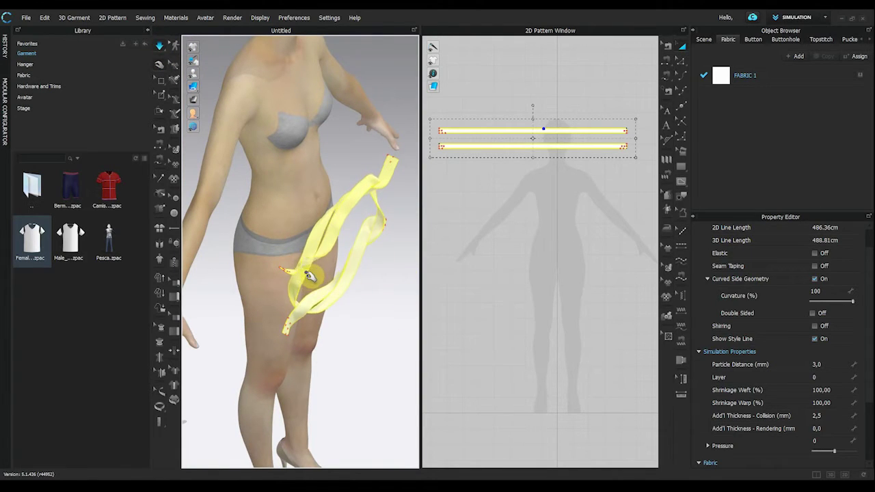
left_click(386, 280)
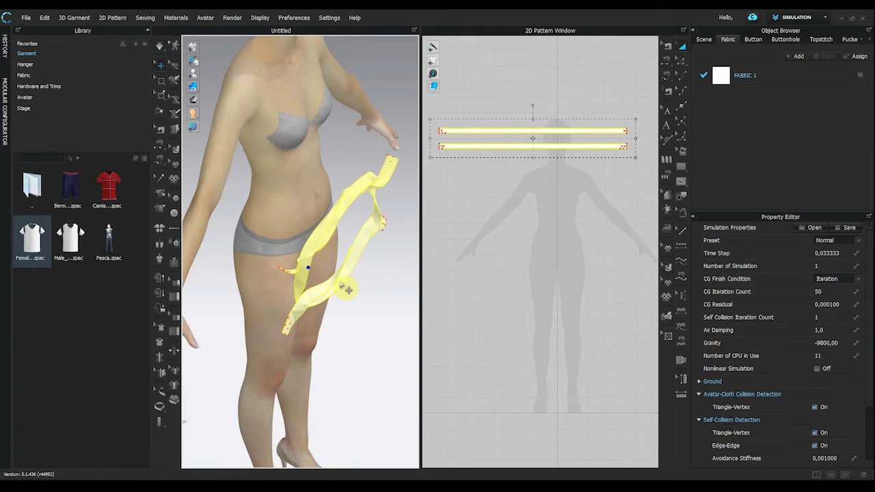
left_click(370, 315)
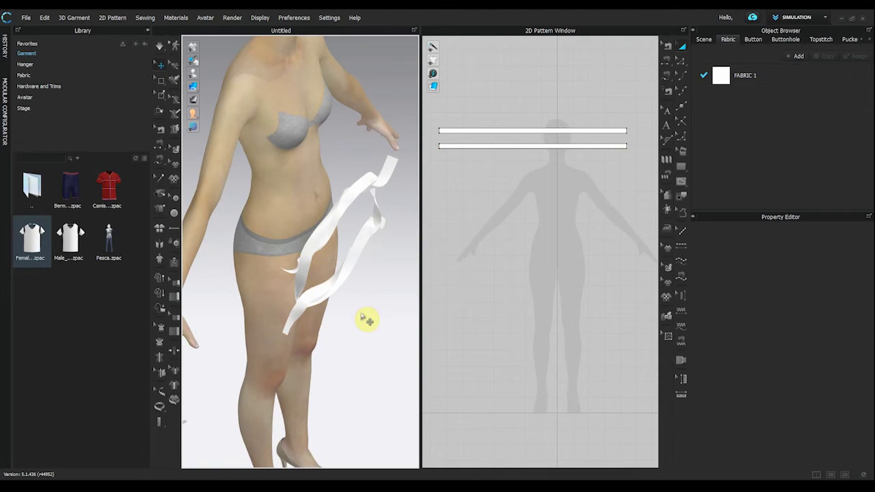
left_click(356, 320)
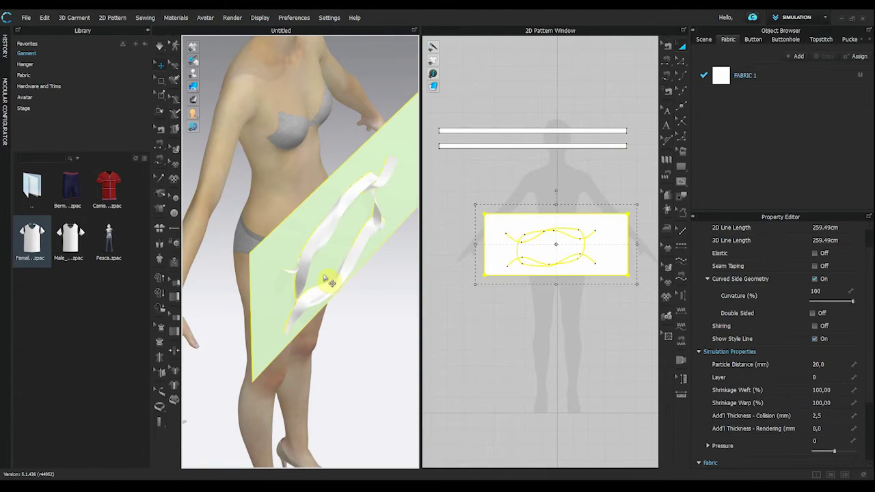
Simulate with the guide piece present and pull one strip forward at the side crossing to correct its overlap with the other strip.
scroll(332, 283, "up", 3)
scroll(334, 281, "up", 1)
right_click_drag(334, 282, 250, 262)
left_click(260, 274)
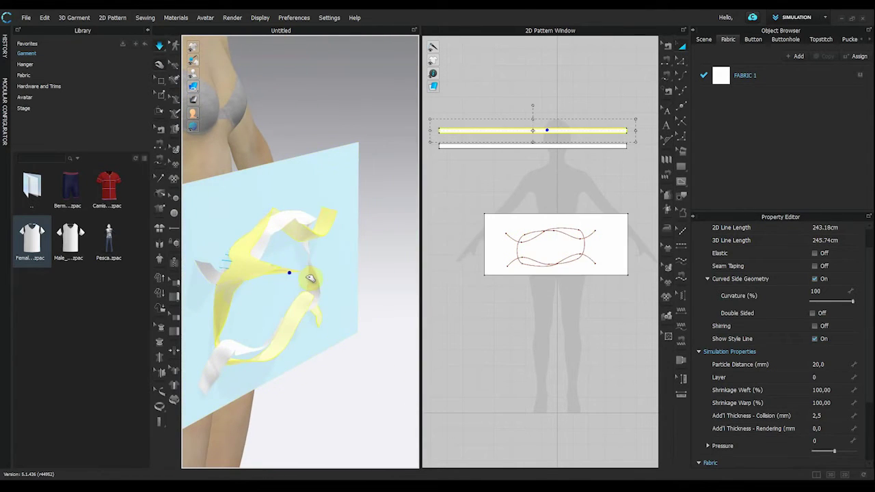
left_click_drag(341, 284, 340, 282)
left_click_drag(233, 292, 294, 316)
mouse_move(294, 317)
right_mouse_down()
mouse_move(235, 312)
mouse_move(287, 308)
right_mouse_up()
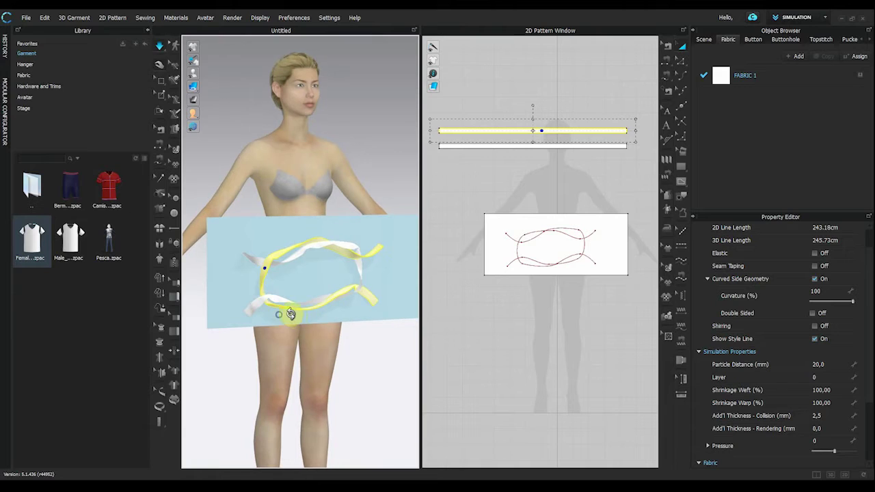
Stop the simulation and delete the rectangular guide piece again.
left_click(232, 238)
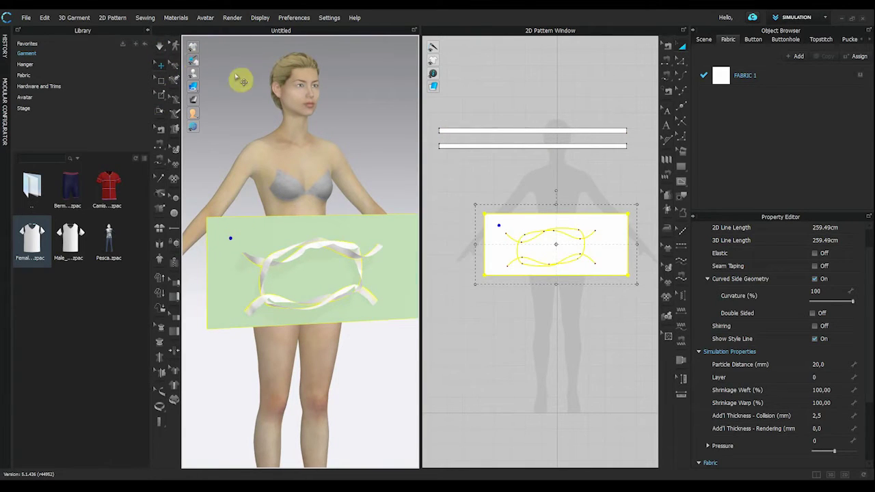
key("Delete")
scroll(303, 302, "up", 2)
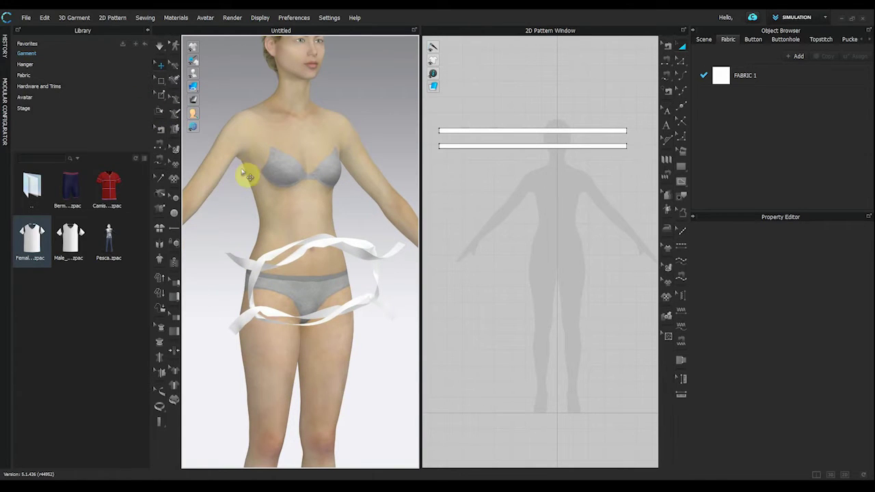
Select both belt strips and set their particle distance to 3 mm.
left_click(303, 252)
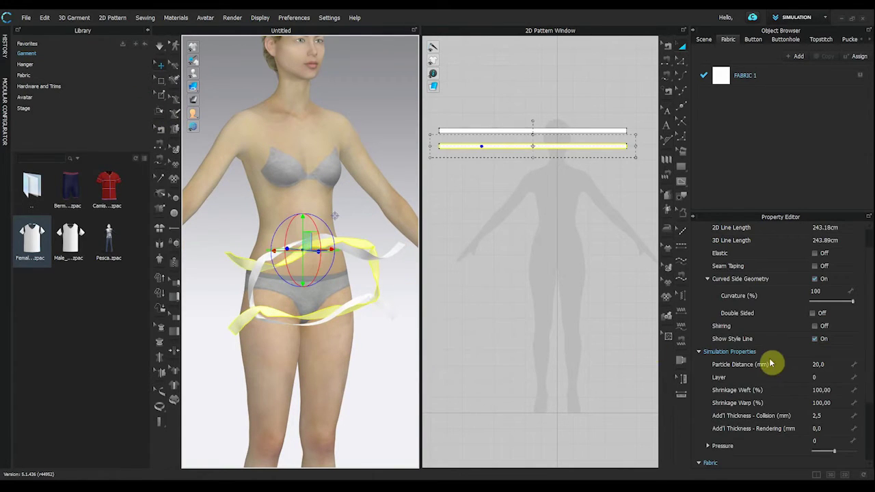
key("ctrl+a")
left_click(834, 364)
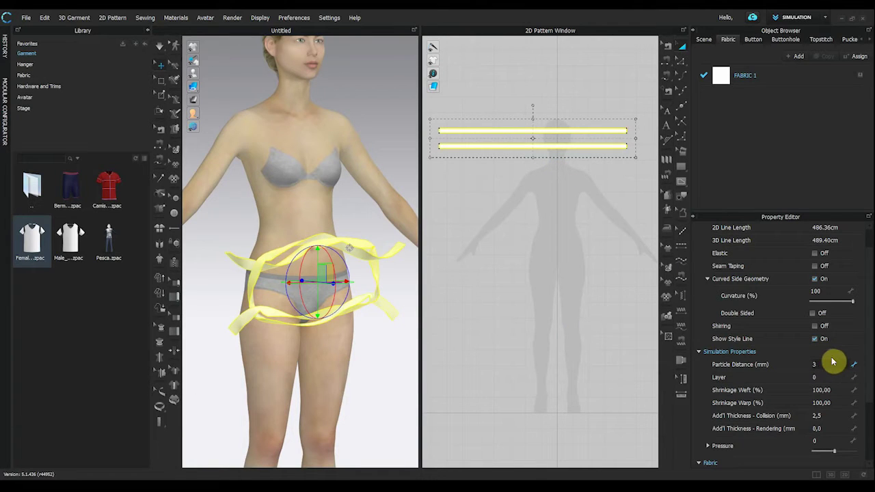
type("3")
key("Return")
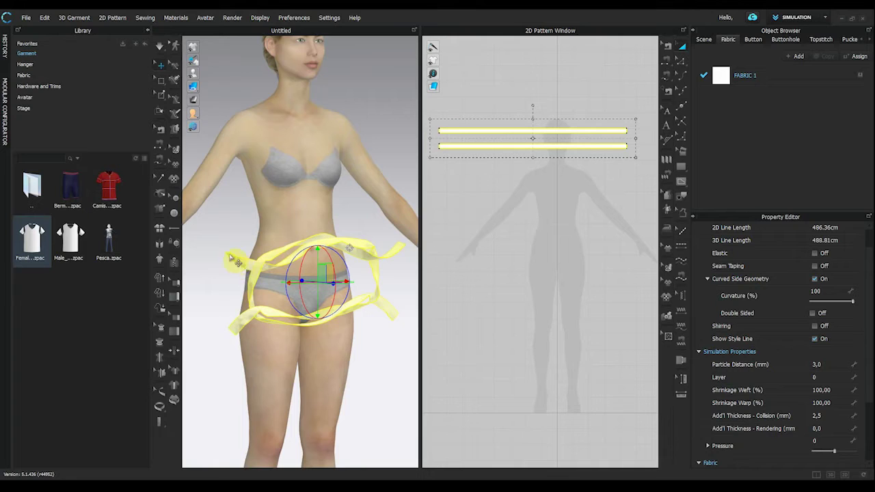
Box-pin the four short ends of the corrected strips on both sides of the avatar.
right_click_drag(253, 279, 303, 331)
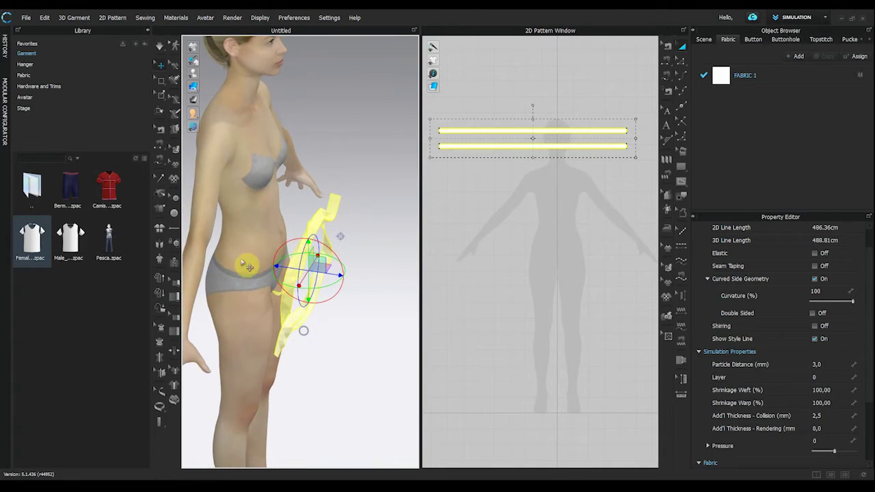
left_click(160, 98)
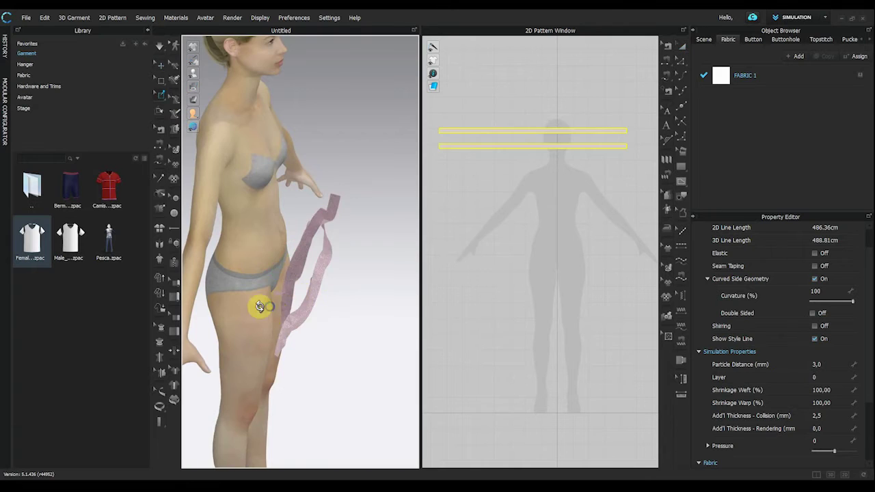
right_click_drag(262, 305, 228, 297)
left_click_drag(227, 251, 239, 281)
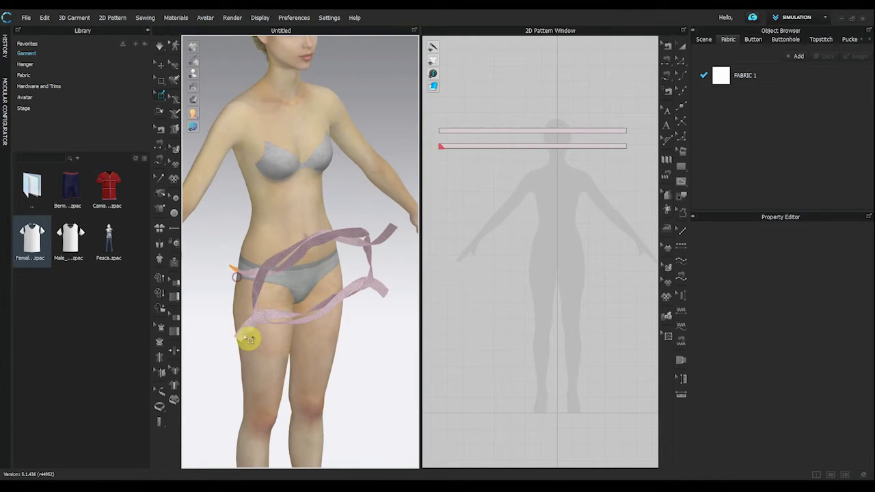
right_click_drag(312, 336, 306, 329)
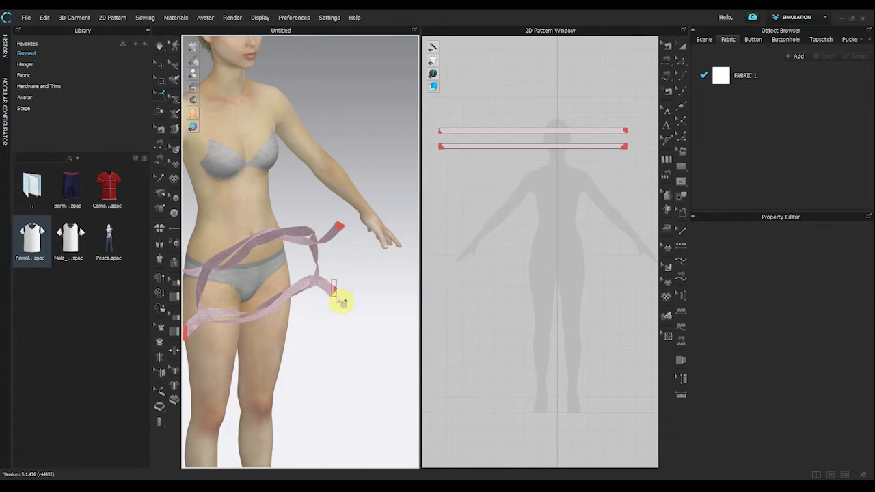
scroll(307, 312, "down", 3)
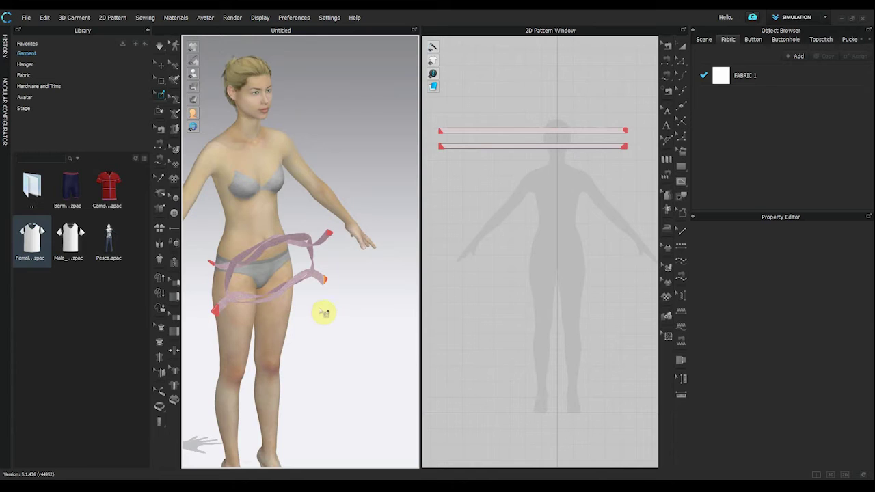
Simulate the corrected strips so they hang from their pinned ends.
left_click(159, 47)
scroll(242, 238, "up", 5)
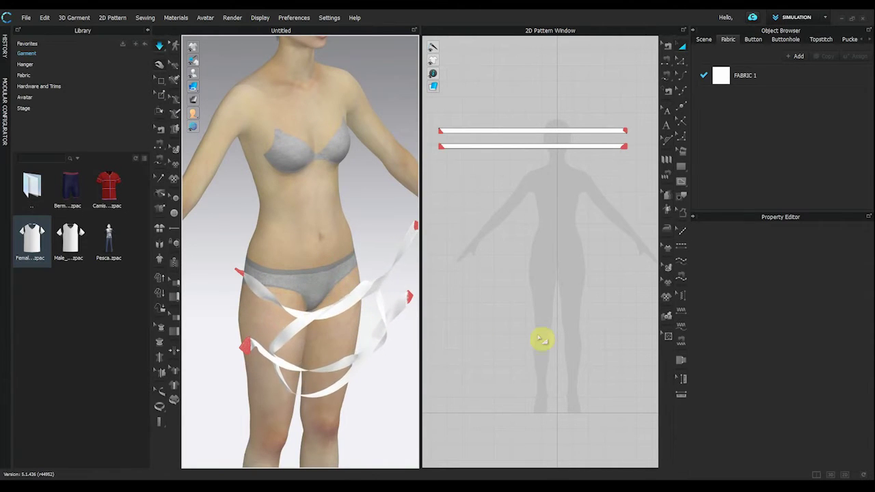
right_click_drag(353, 451, 326, 386)
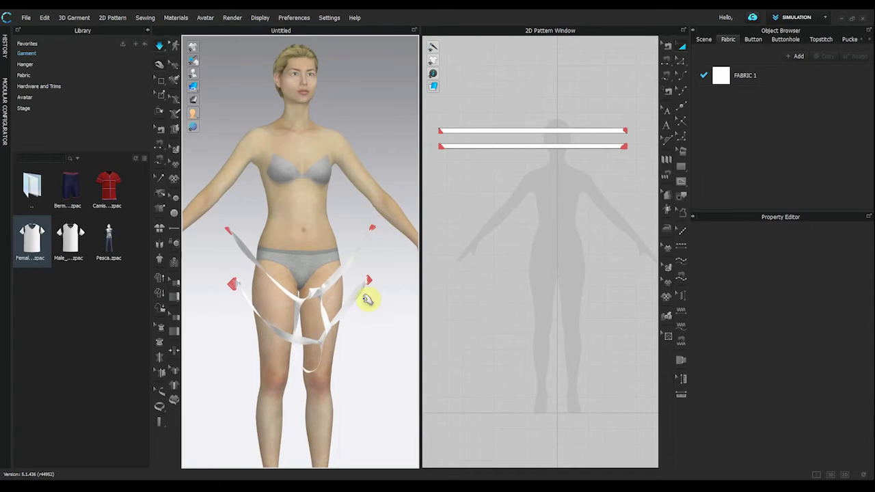
scroll(378, 295, "up", 6)
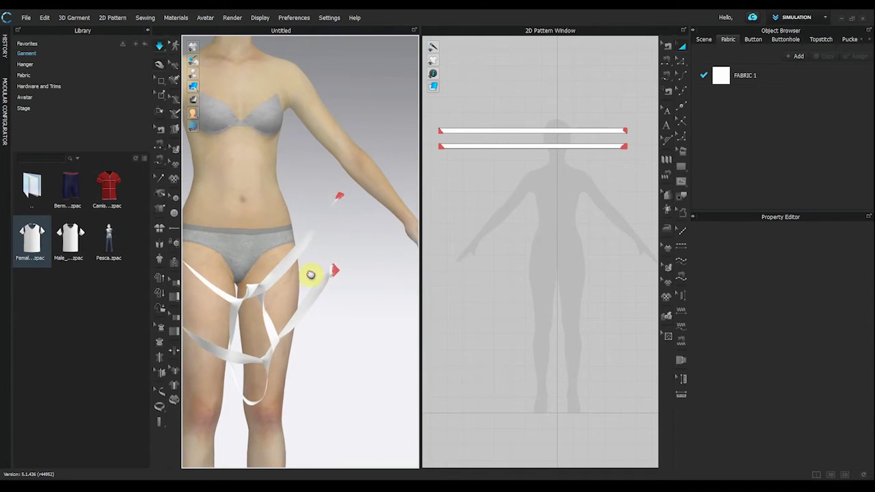
Move the lower pinned end on the avatar's left outward to the hand while simulating.
left_click(335, 271)
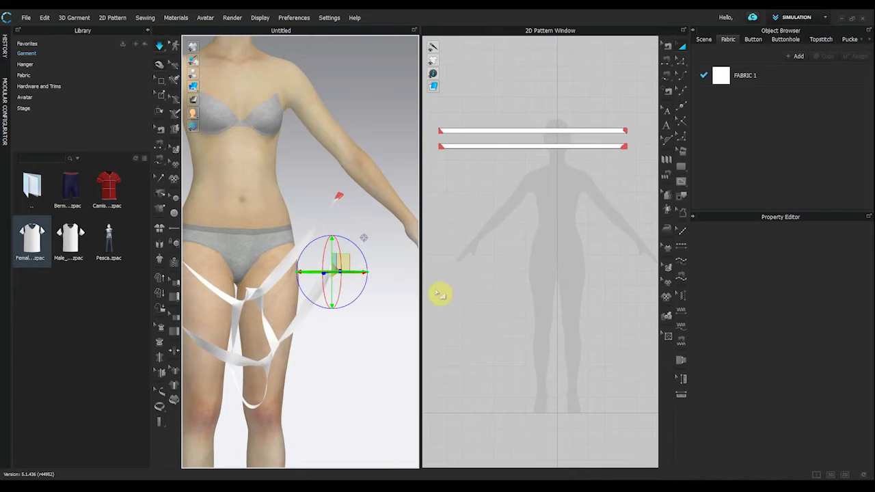
left_click(369, 281)
left_click(338, 271)
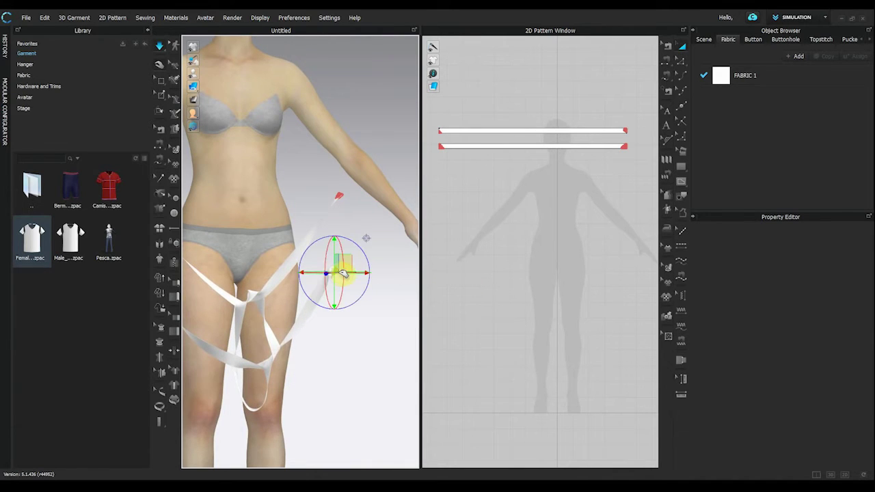
left_click(346, 274)
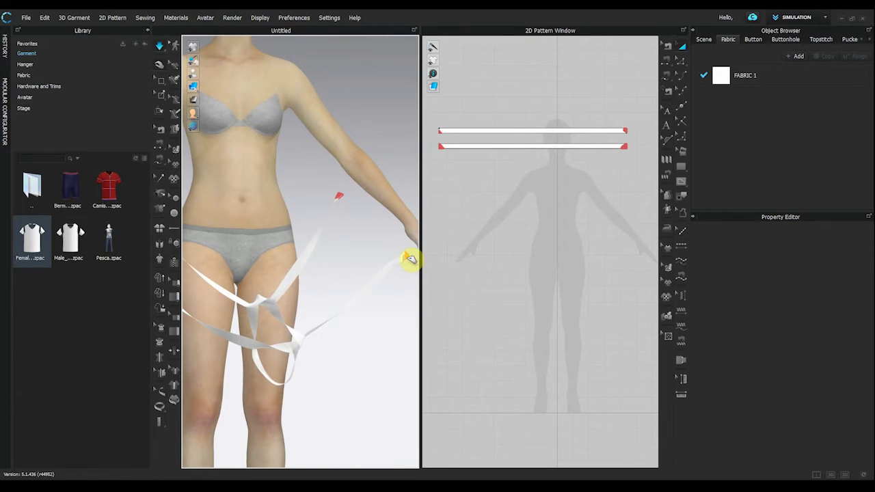
Move the lower pinned end on the avatar's right outward, away from the body.
scroll(308, 281, "down", 2)
middle_click_drag(347, 291, 383, 294)
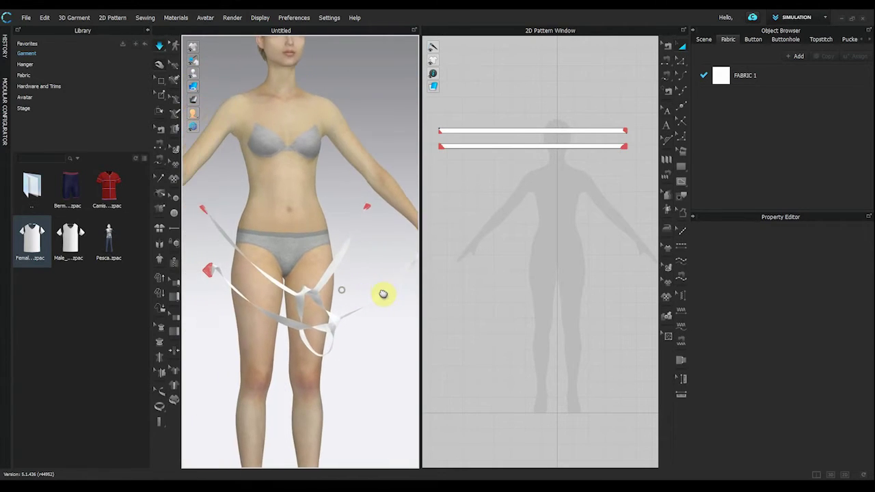
right_click_drag(382, 291, 229, 282)
left_click(220, 269)
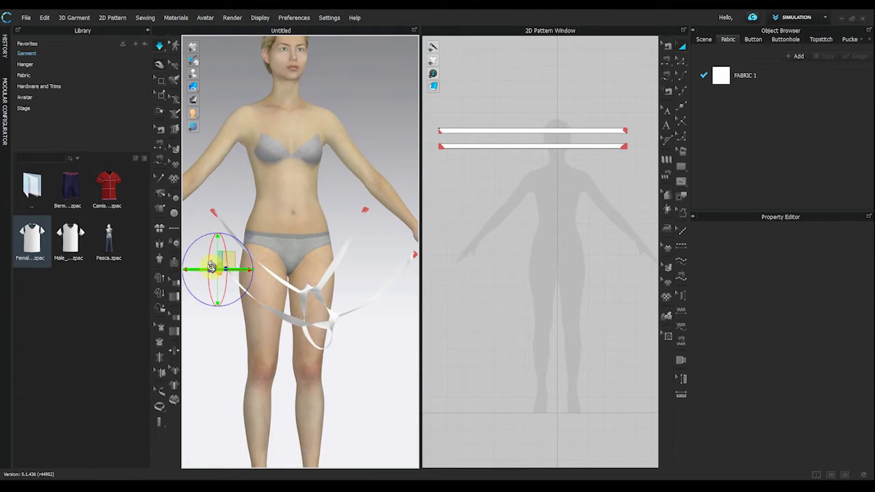
right_click_drag(237, 268, 228, 301)
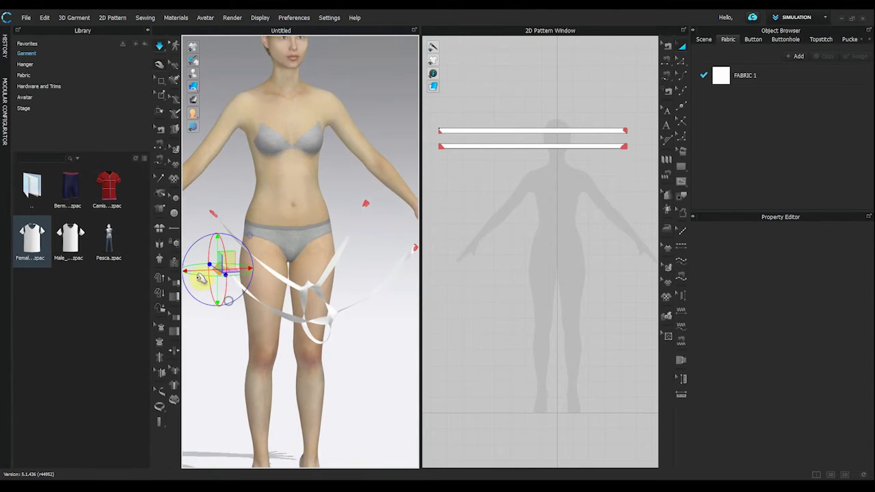
left_click_drag(197, 270, 143, 272)
Move the upper pinned end on the avatar's right outward to tighten the knot.
scroll(298, 332, "up", 3)
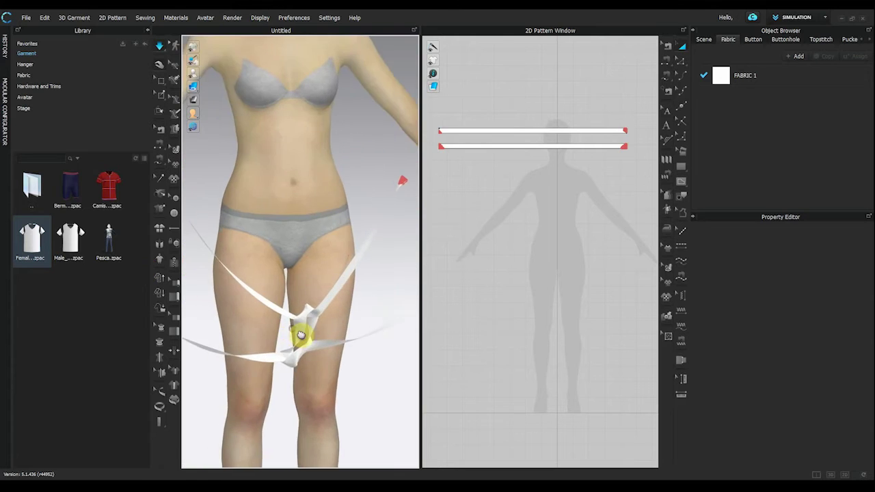
scroll(299, 333, "down", 2)
left_click(217, 206)
right_click_drag(229, 239, 306, 292)
middle_click_drag(306, 292, 299, 294)
left_click_drag(262, 226, 164, 267)
right_click_drag(273, 318, 336, 331)
Pull the strip at the knot in front of the avatar's right thigh to adjust it during simulation.
scroll(335, 331, "up", 10)
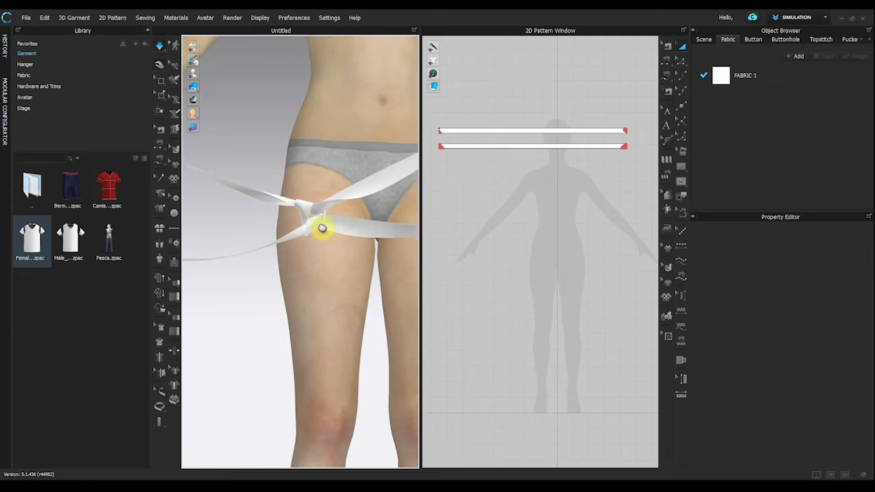
left_click_drag(336, 226, 278, 208)
middle_click_drag(313, 233, 186, 288)
Select the upper pinned end on the avatar's left, enlarge the 3D garment view alone and collapse the library.
left_click(383, 143)
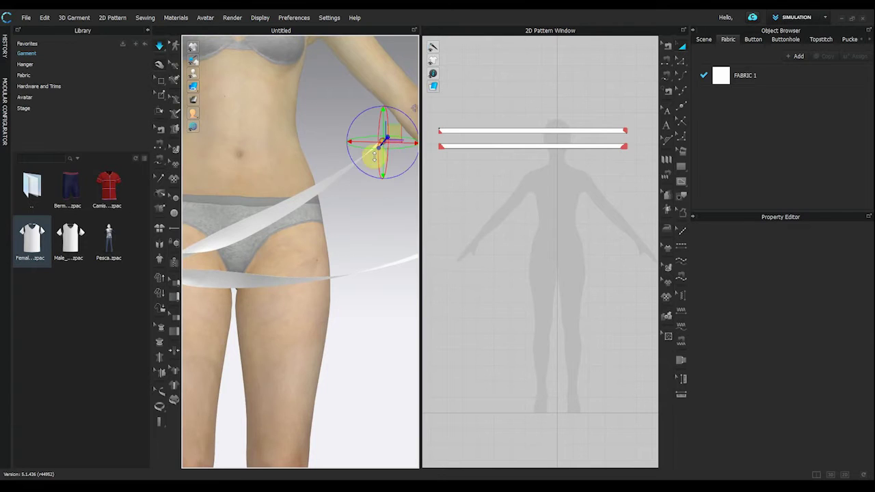
scroll(369, 174, "down", 3)
middle_click_drag(355, 207, 376, 207)
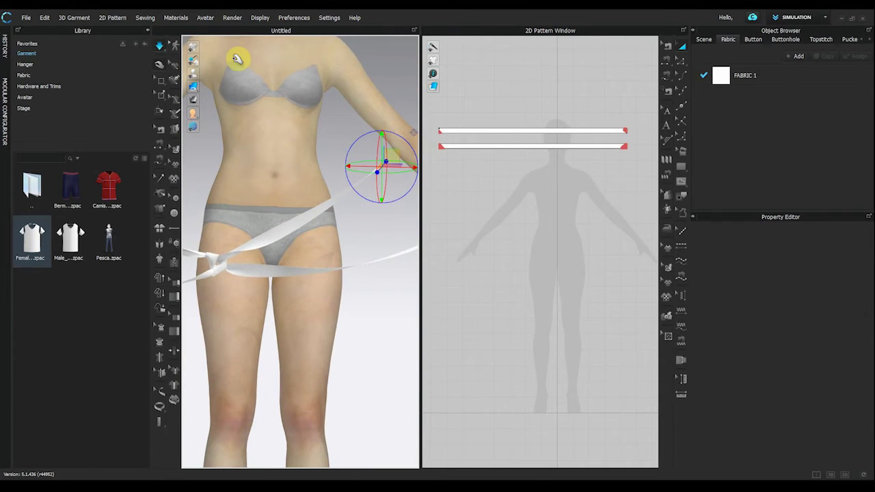
left_click(829, 476)
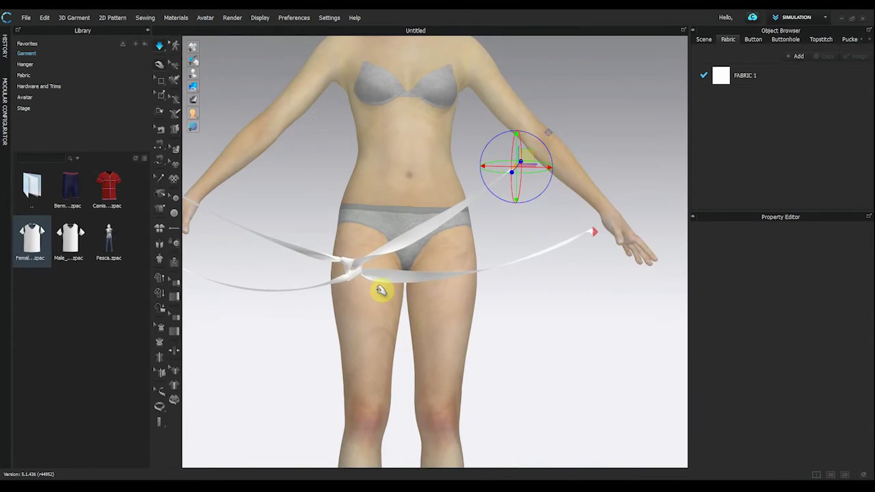
scroll(389, 292, "up", 2)
middle_click_drag(397, 292, 459, 303)
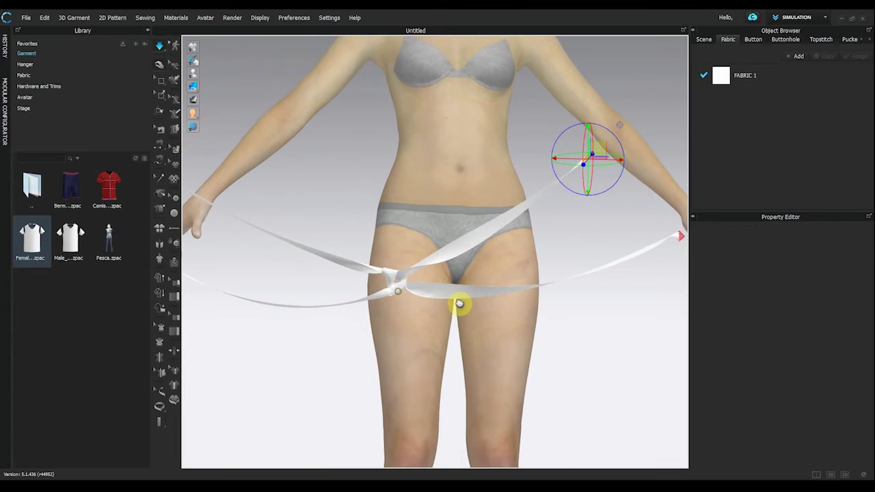
left_click(147, 30)
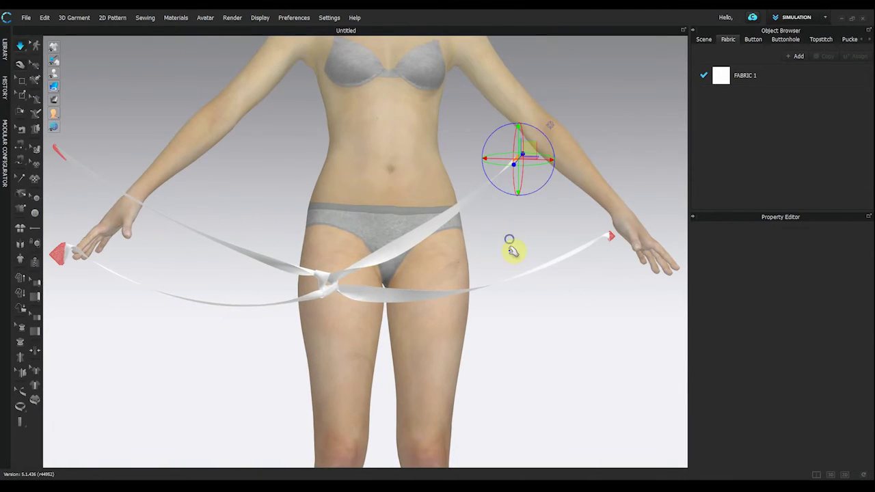
Move the upper pinned end on the avatar's left outward, toward the wrist, during simulation.
right_click_drag(512, 246, 502, 276)
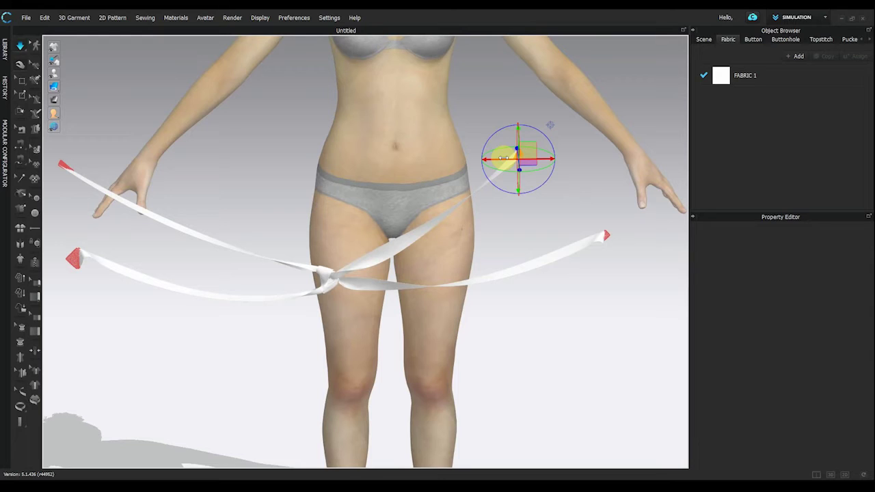
left_click_drag(504, 158, 542, 183)
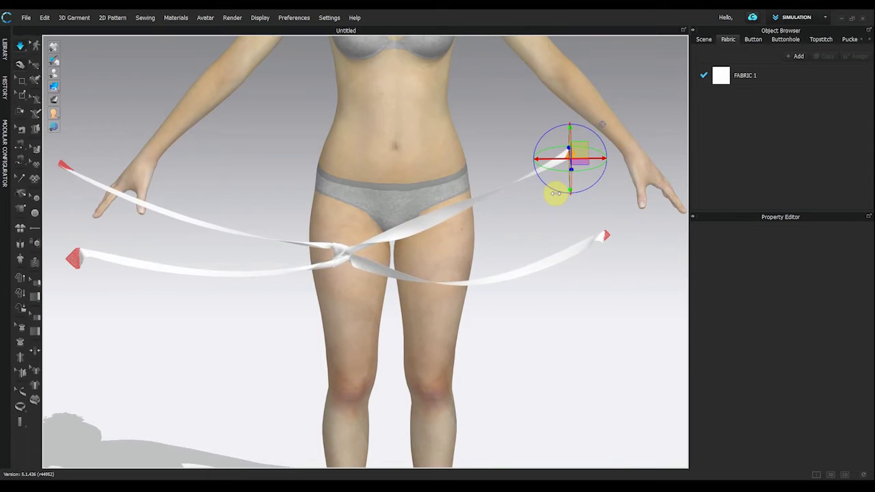
left_click_drag(557, 196, 562, 201)
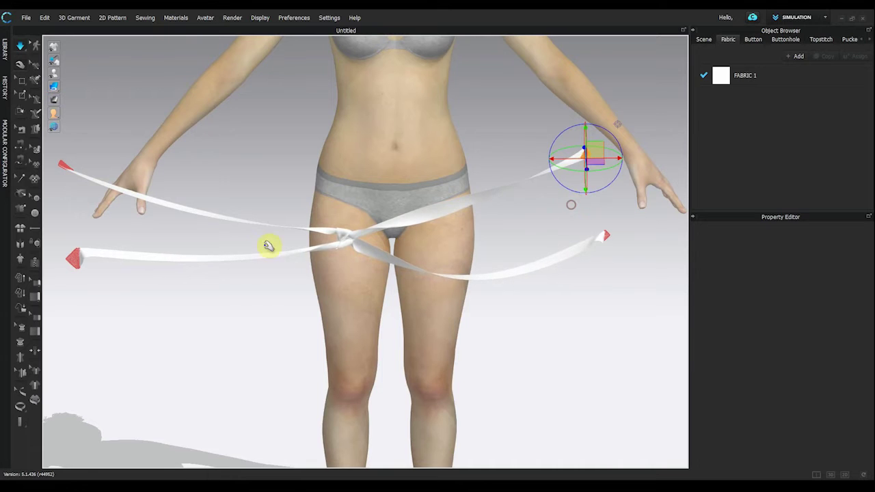
Pull the knot in front of the avatar's right thigh downward and inward while simulating.
scroll(269, 245, "up", 5)
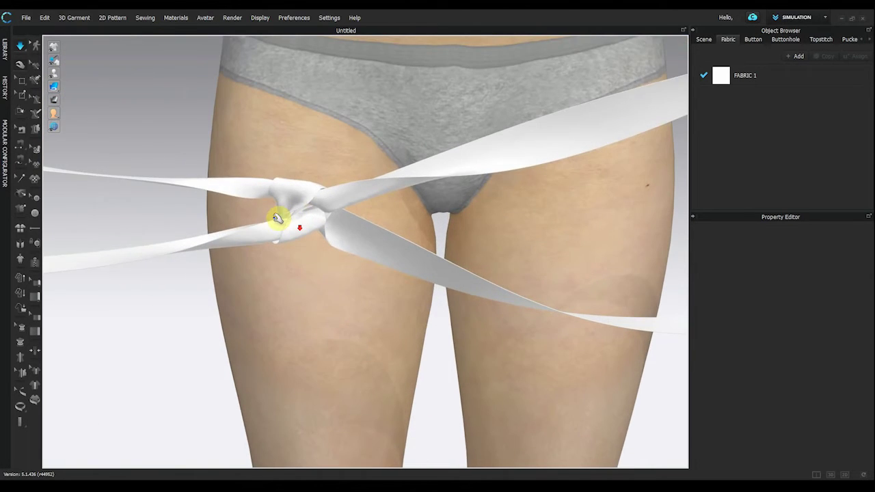
middle_click_drag(273, 220, 337, 213)
left_click_drag(337, 213, 394, 278)
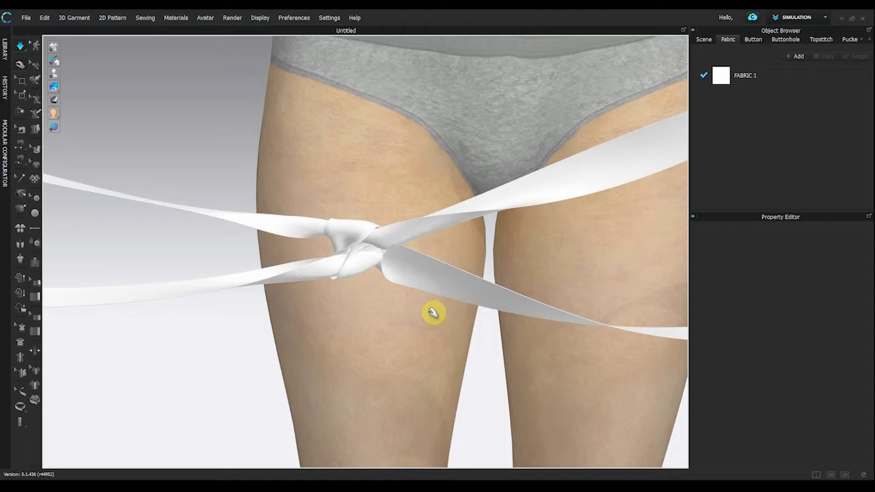
right_click_drag(369, 307, 383, 295)
scroll(383, 295, "down", 5)
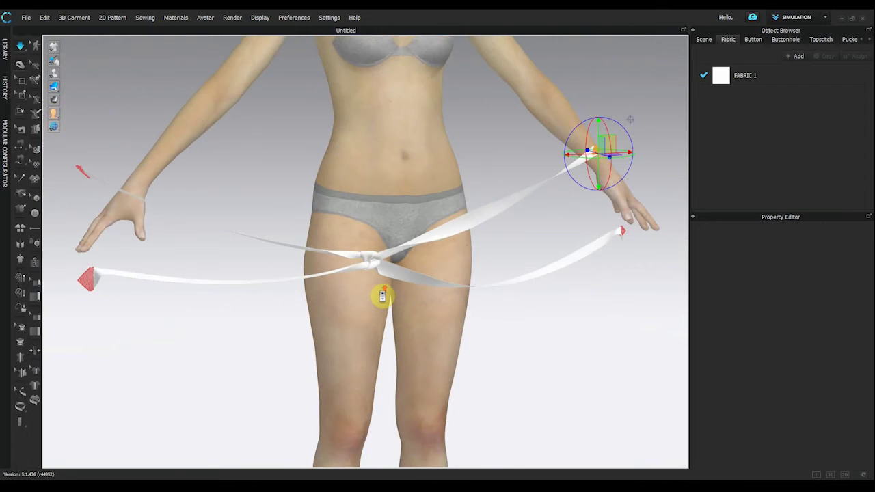
Move the lower pinned end on the avatar's left outward to tighten the knot further.
right_click_drag(560, 194, 595, 157)
left_click(603, 241)
left_click_drag(604, 242, 658, 244)
scroll(494, 198, "up", 8)
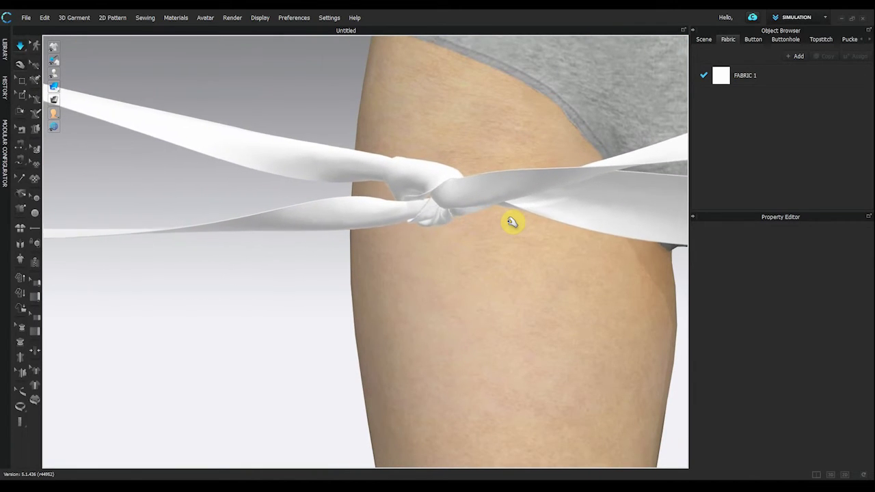
scroll(514, 226, "down", 6)
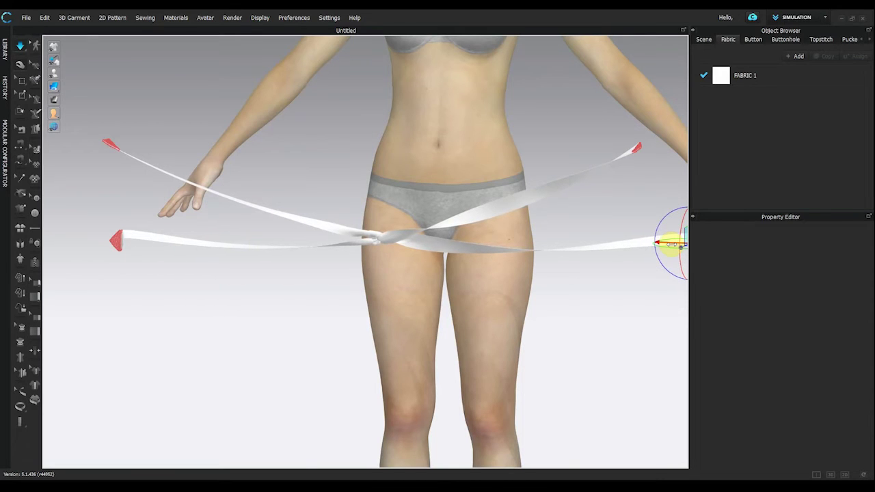
Pin the mesh around the knot in the 3D view with a box selection.
left_click(20, 100)
left_click_drag(376, 226, 372, 250)
scroll(385, 253, "up", 3)
scroll(385, 254, "up", 3)
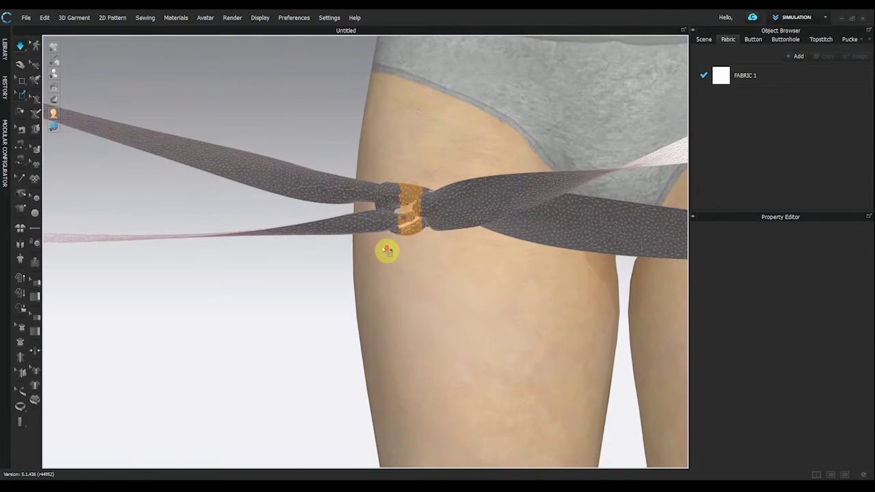
scroll(410, 205, "up", 3)
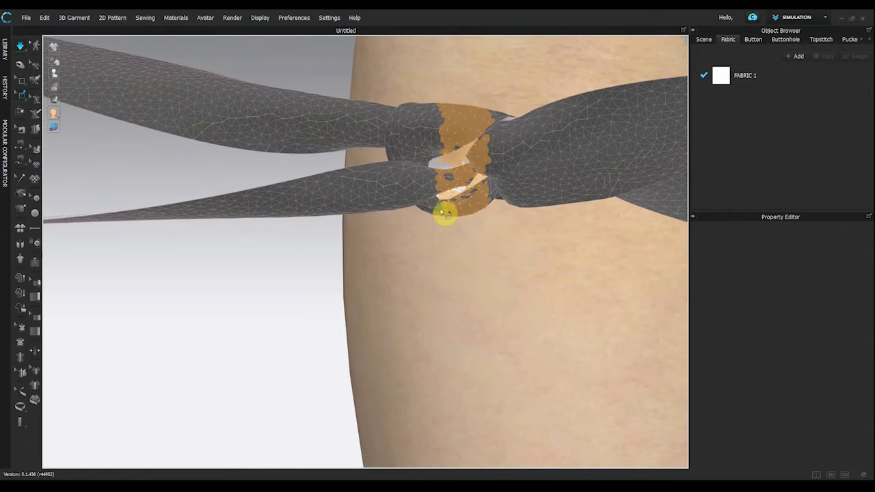
scroll(455, 209, "down", 5)
scroll(462, 221, "down", 3)
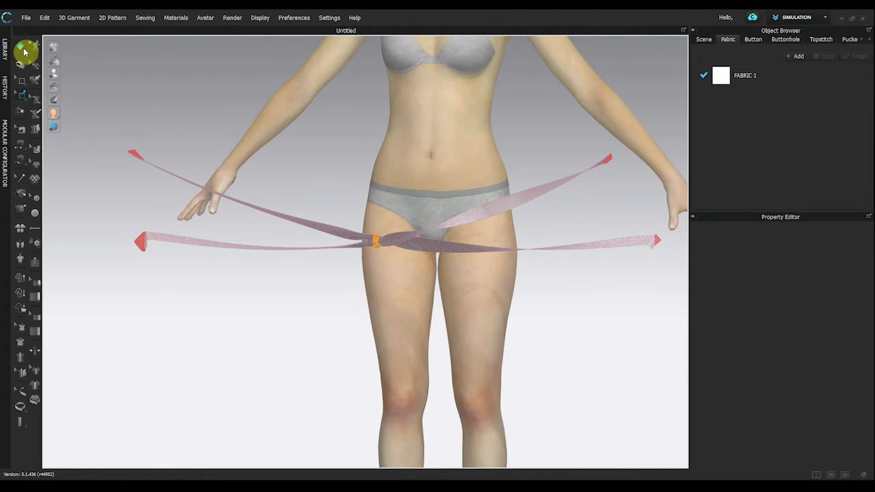
Stop the simulation and remove the pins from all four strip ends.
left_click(25, 50)
left_click(142, 243)
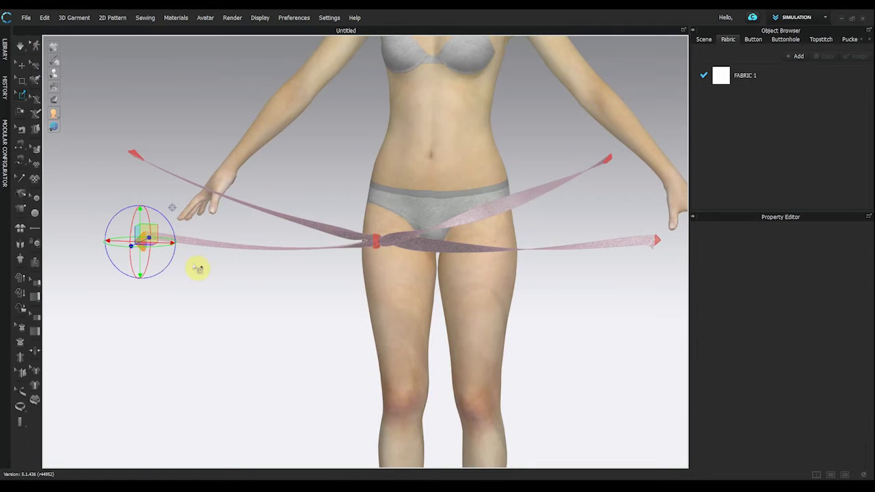
left_click(206, 250)
left_click(136, 157)
left_click(452, 270)
left_click(664, 248)
left_click(629, 184)
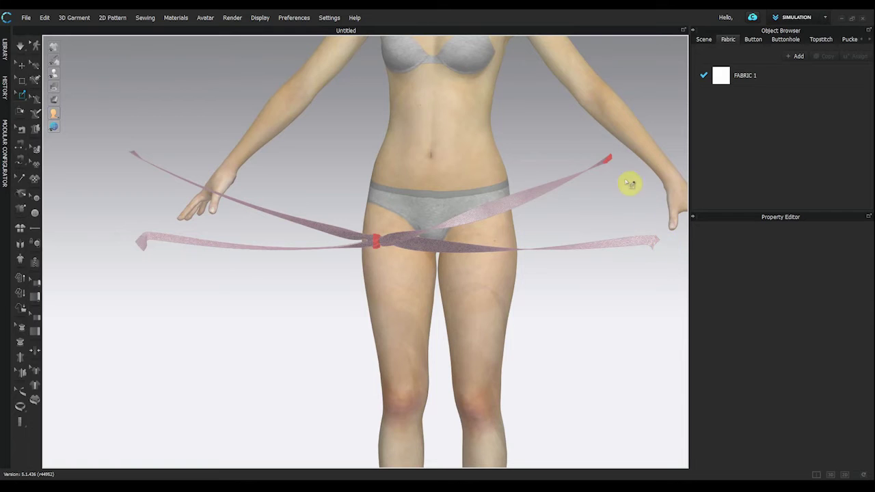
right_click_drag(471, 294, 432, 313)
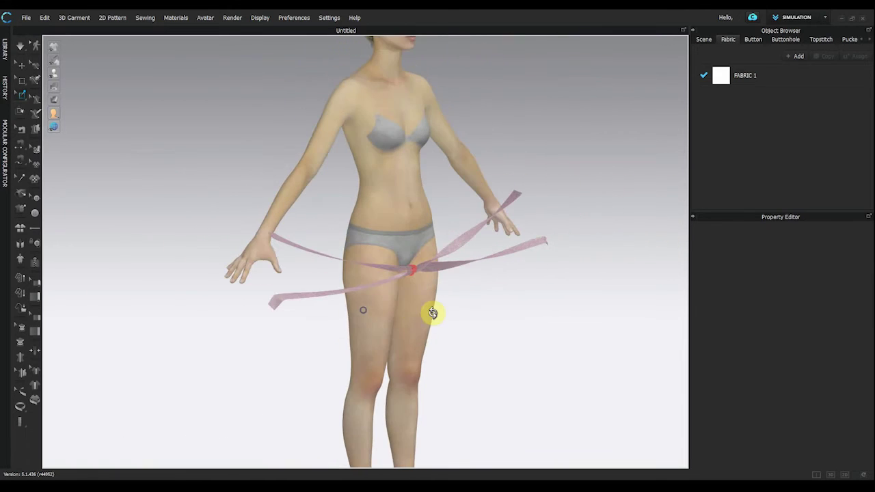
left_click(20, 47)
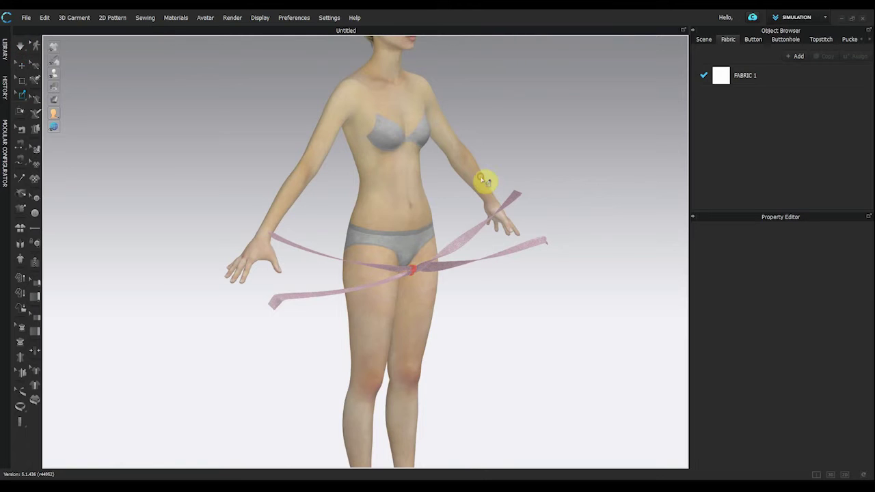
Restore the side-by-side 3D and 2D windows and select both strip patterns.
left_click(851, 475)
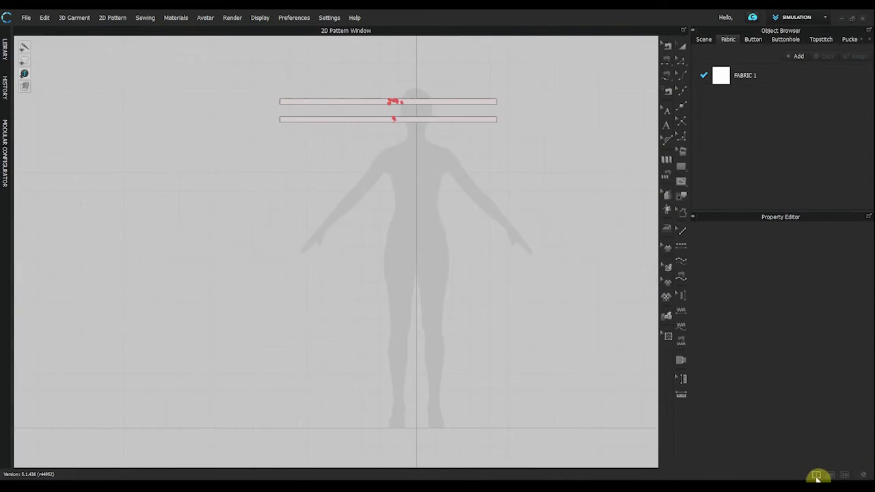
left_click(817, 475)
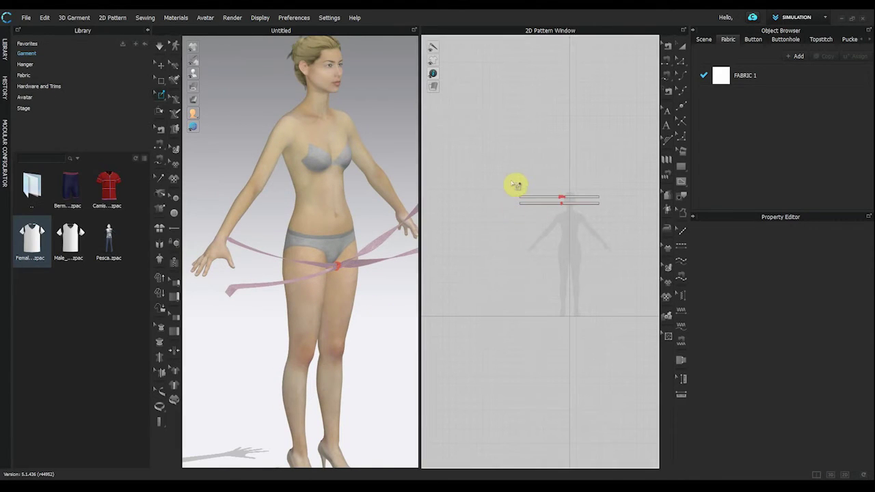
left_click(682, 52)
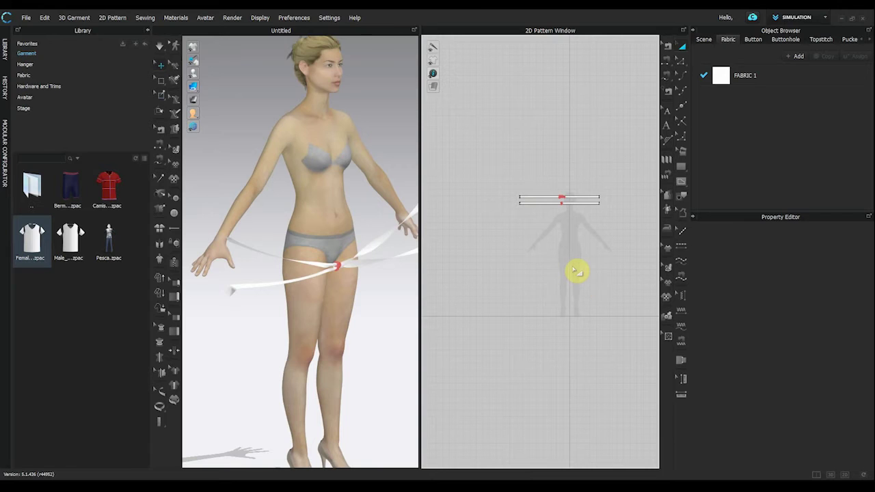
key("ctrl+a")
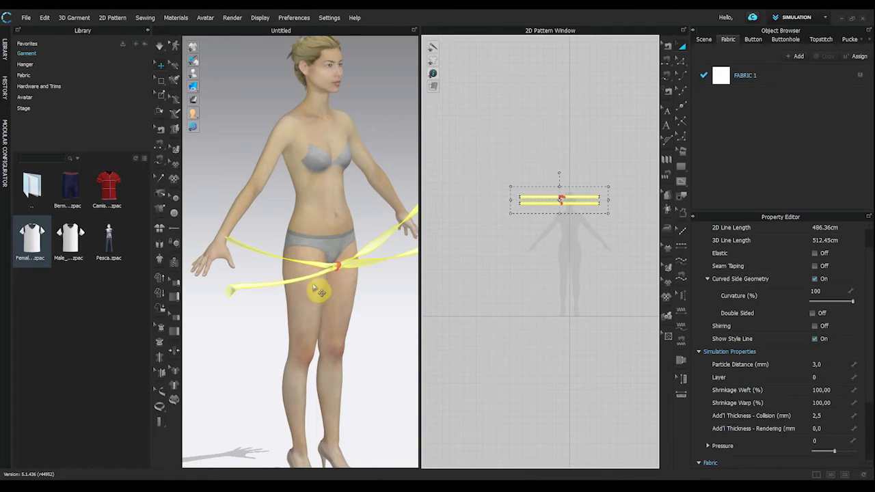
Raise the two selected strips from the thighs to waist height and bring them back closer to the avatar's body.
left_click(339, 274)
right_click_drag(377, 307, 413, 312)
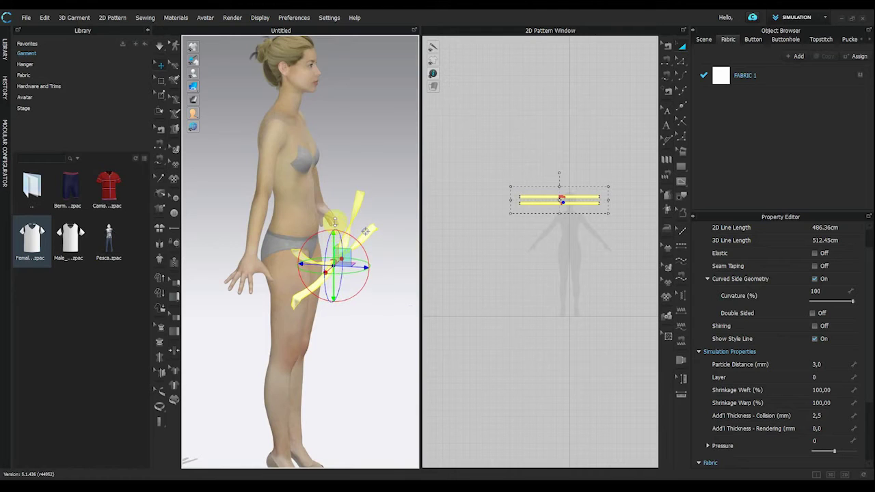
left_click_drag(339, 193, 344, 181)
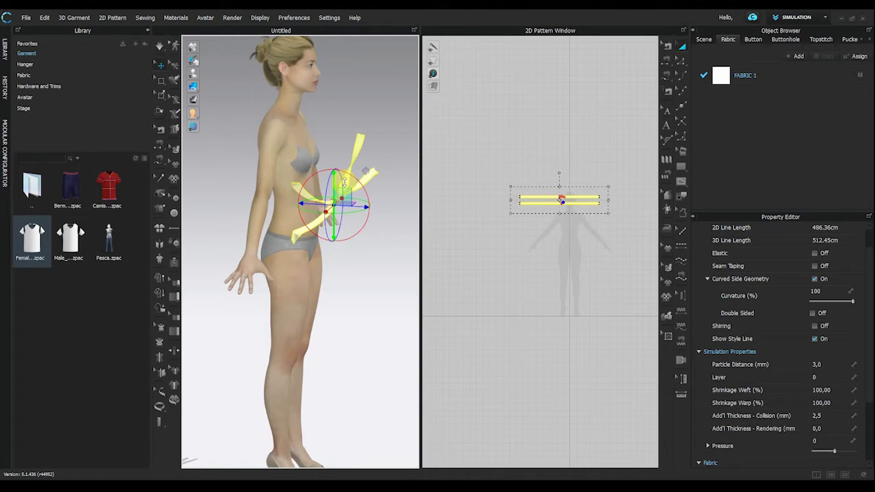
right_click_drag(326, 287, 348, 293)
left_click_drag(318, 205, 299, 205)
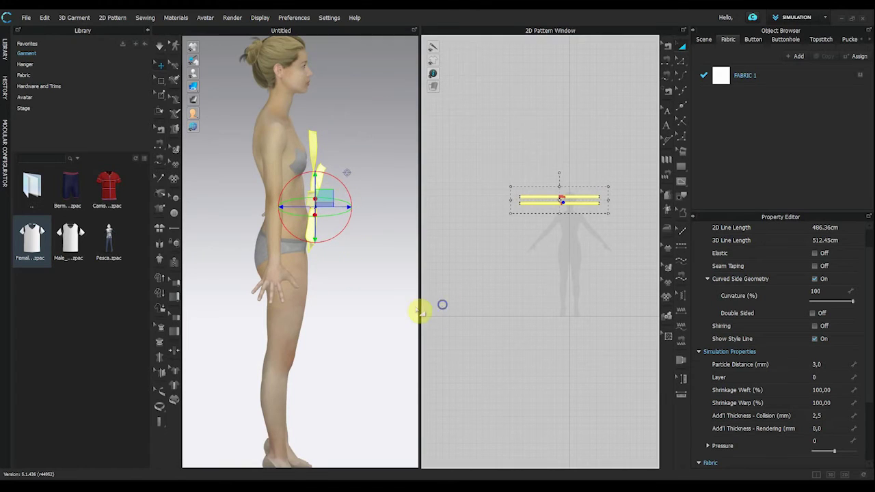
right_click(284, 313)
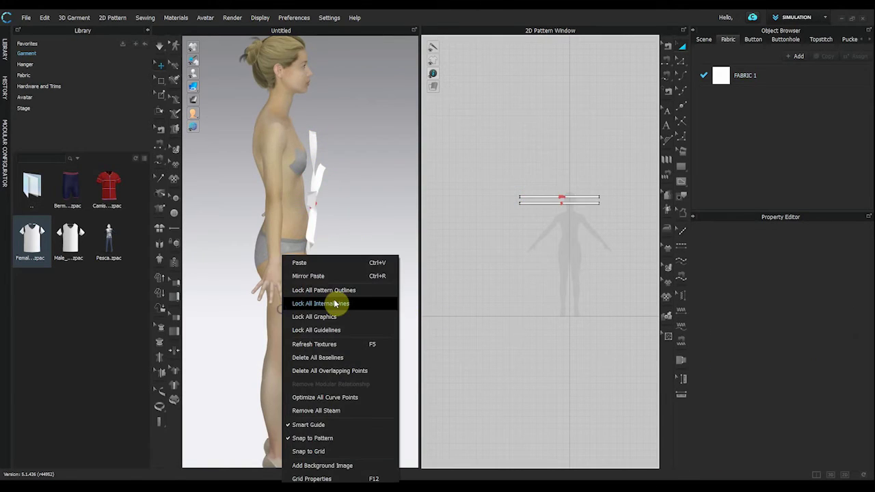
right_click(388, 215)
left_click(362, 234)
Select both strips and shift them sideways to center the knot in front of the avatar's waist.
right_click_drag(361, 234, 254, 225)
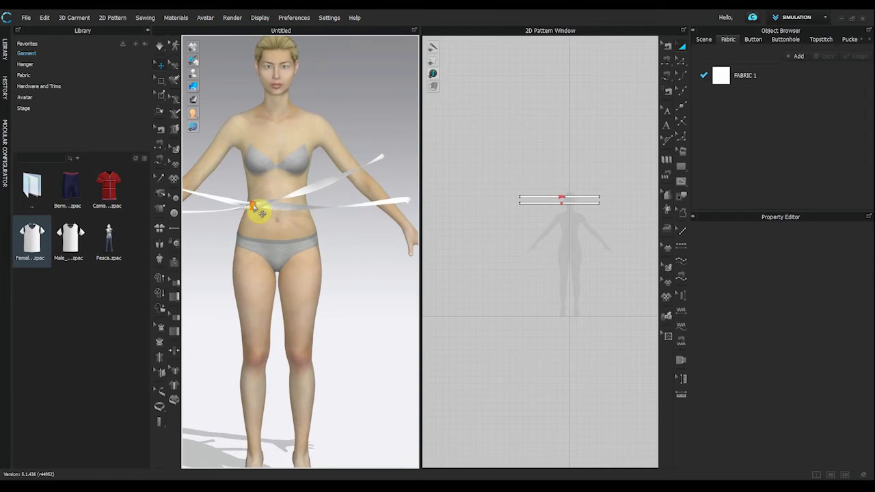
left_click(283, 201)
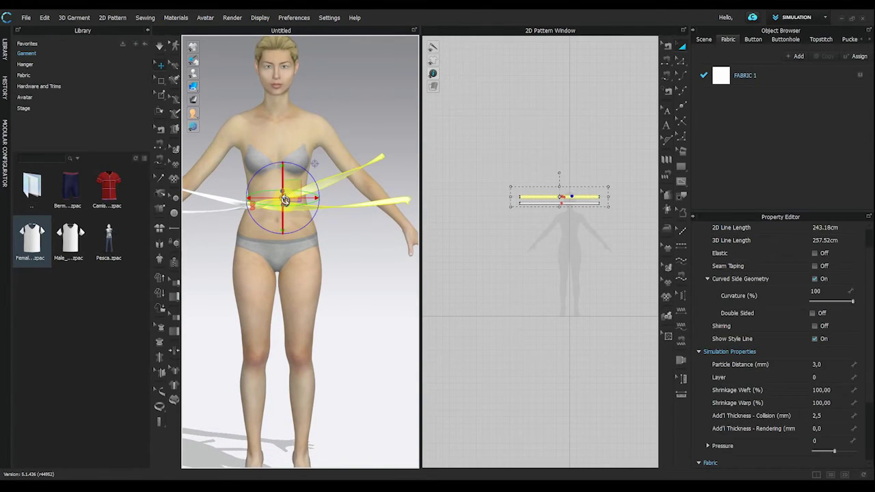
left_click(602, 231)
left_click_drag(602, 231, 460, 183)
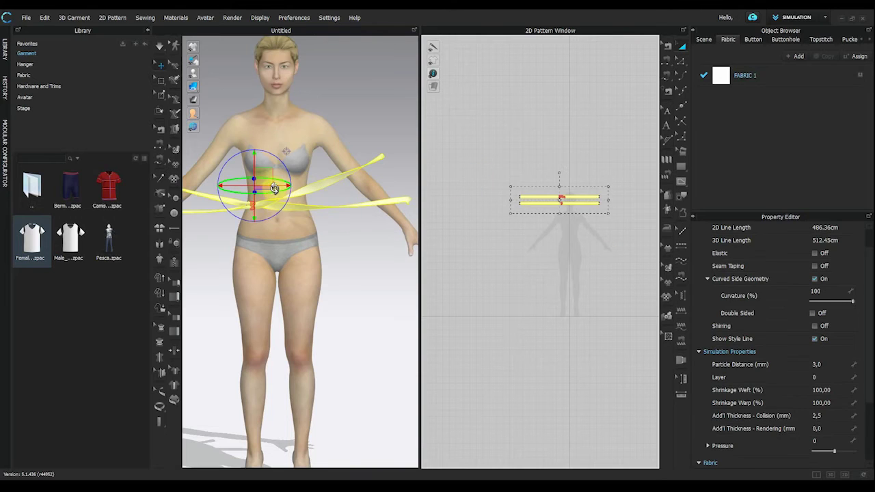
left_click_drag(279, 185, 304, 187)
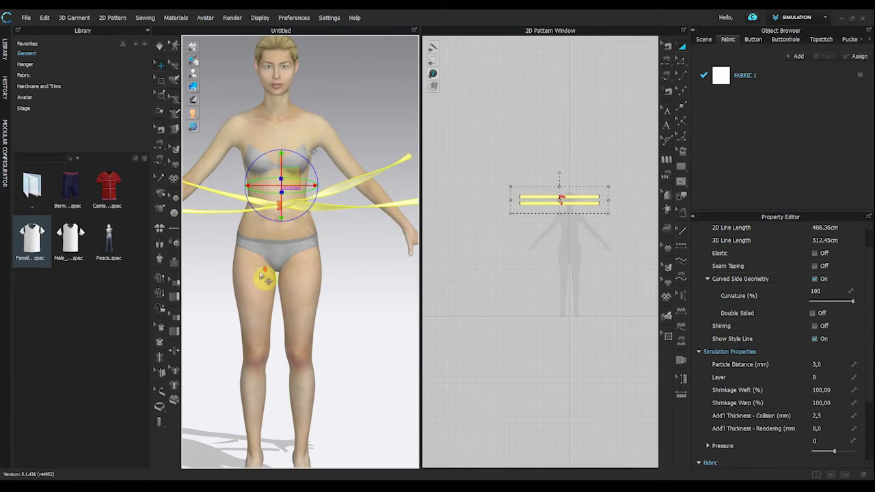
Shorten both strip patterns at their left ends by about 21.6 cm, keeping the two ends aligned.
scroll(265, 278, "up", 3)
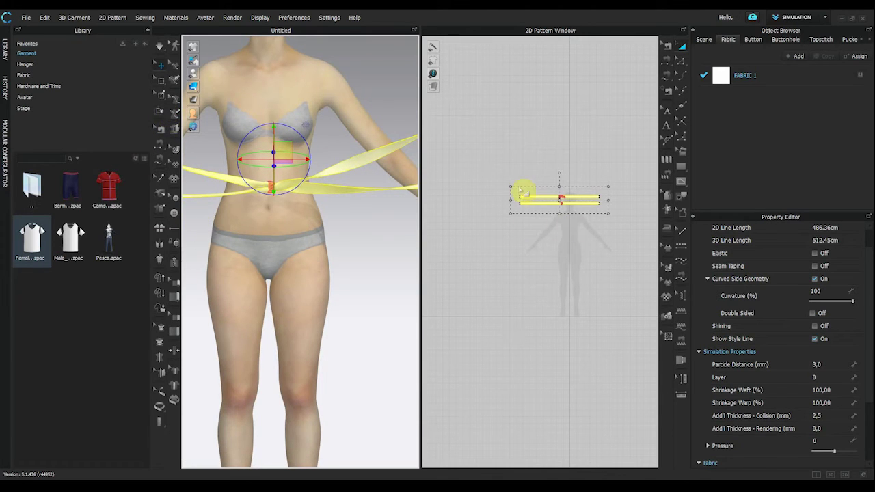
scroll(527, 197, "up", 2)
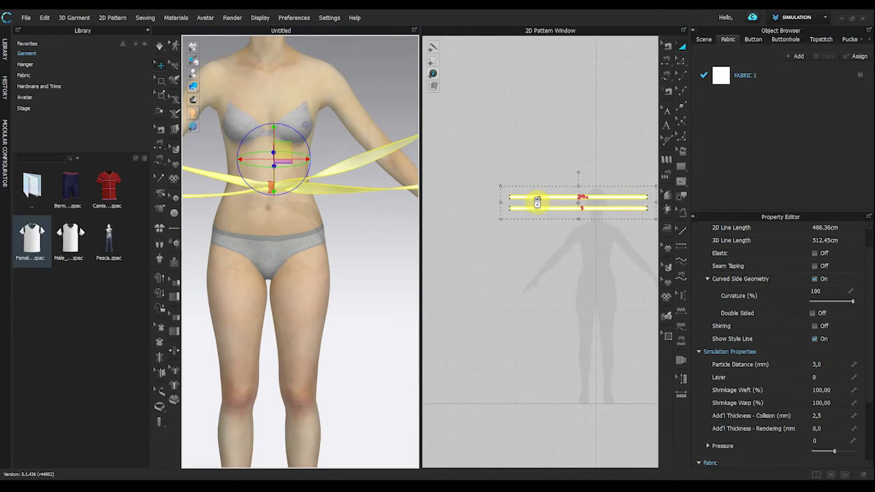
left_click(521, 243)
scroll(527, 209, "up", 3)
left_click(682, 60)
scroll(541, 195, "up", 2)
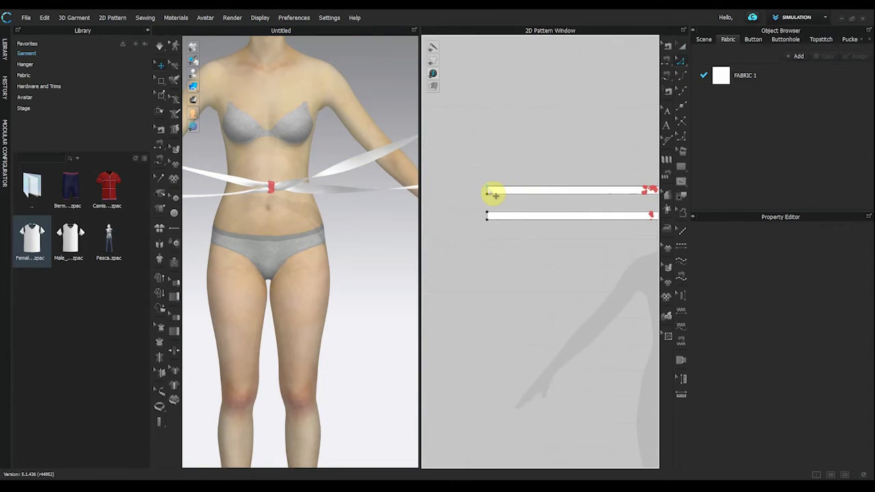
left_click(492, 193)
left_click(545, 190)
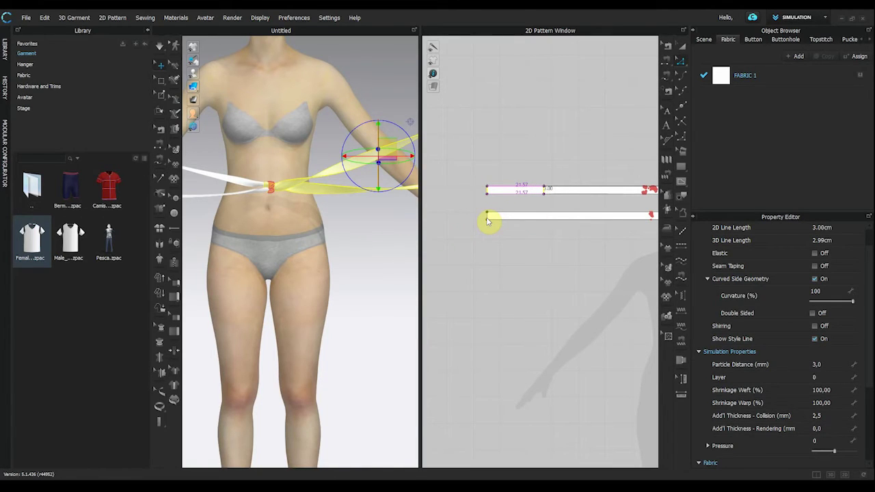
left_click(487, 219)
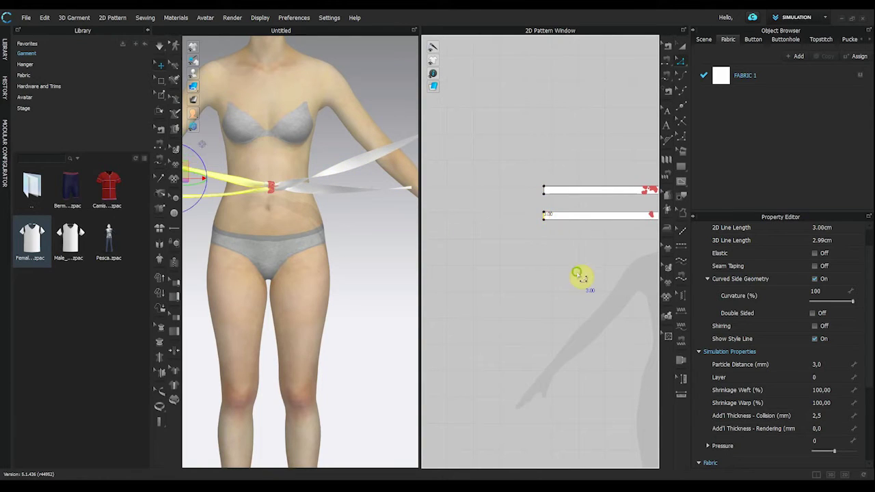
Shorten both strip patterns at their right ends by about 19 cm, keeping the two ends aligned.
right_click_drag(580, 276, 416, 266)
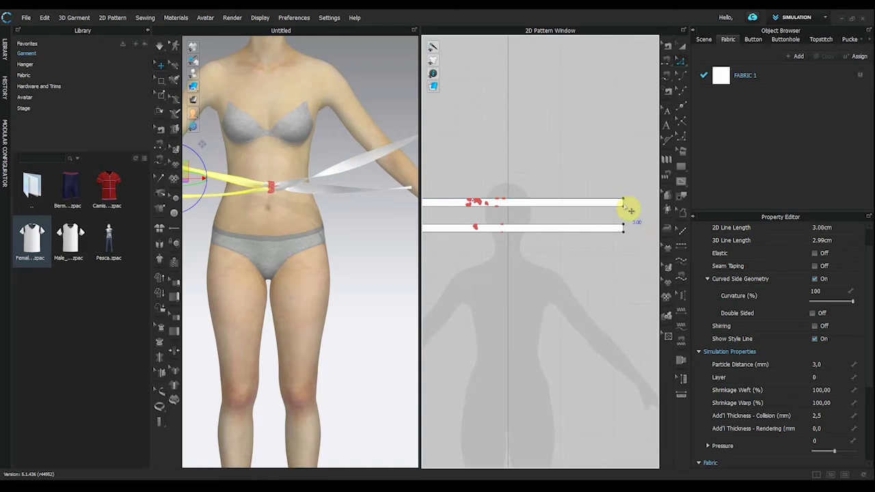
left_click(628, 207)
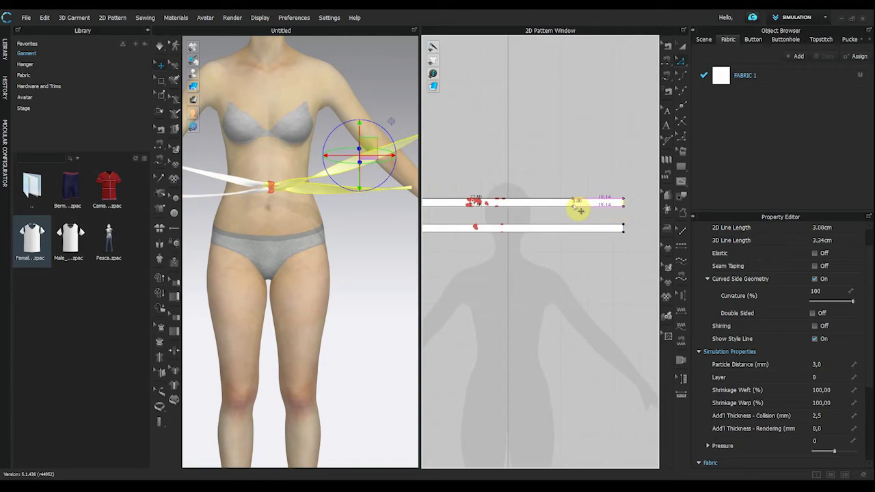
left_click_drag(580, 210, 574, 203)
left_click_drag(630, 235, 576, 233)
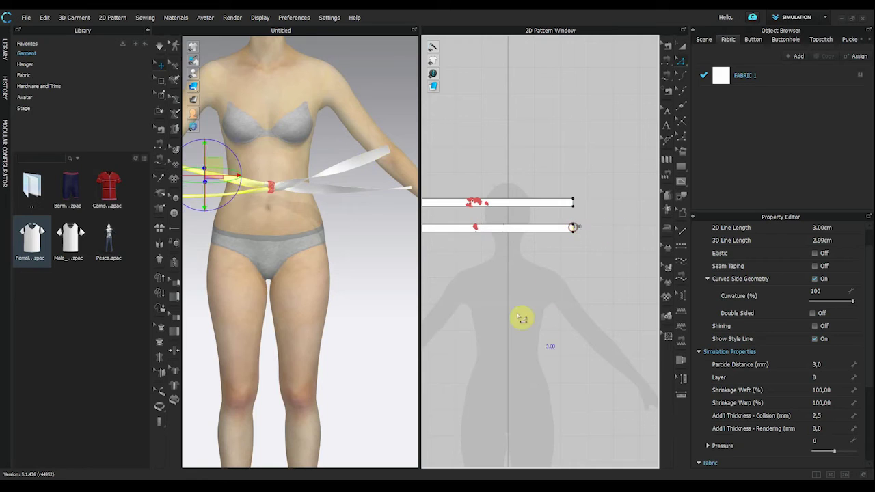
Pin a narrow band across each of the two strip tails on the avatar's right side.
scroll(615, 307, "down", 5)
scroll(314, 301, "down", 3)
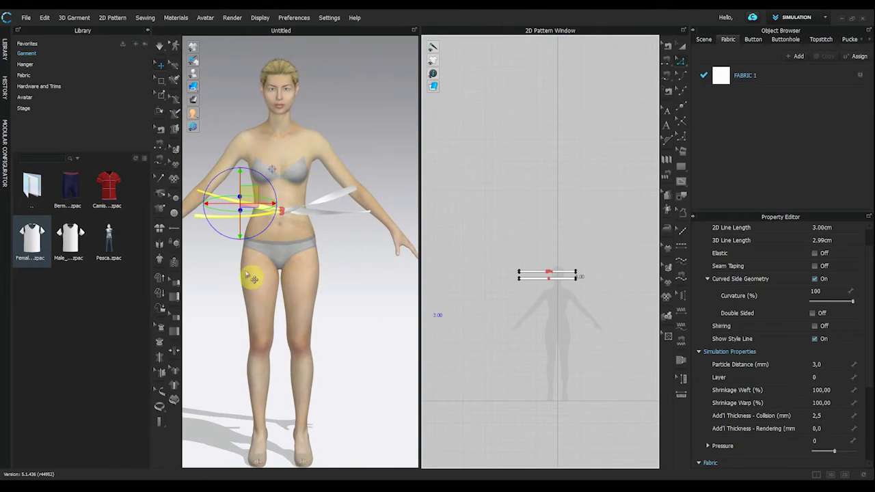
middle_click_drag(252, 270, 307, 264)
scroll(309, 259, "up", 2)
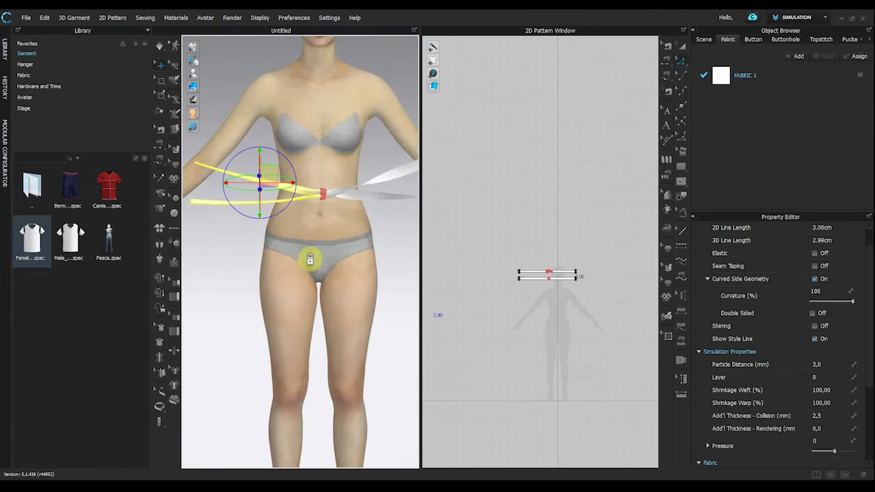
scroll(293, 248, "up", 2)
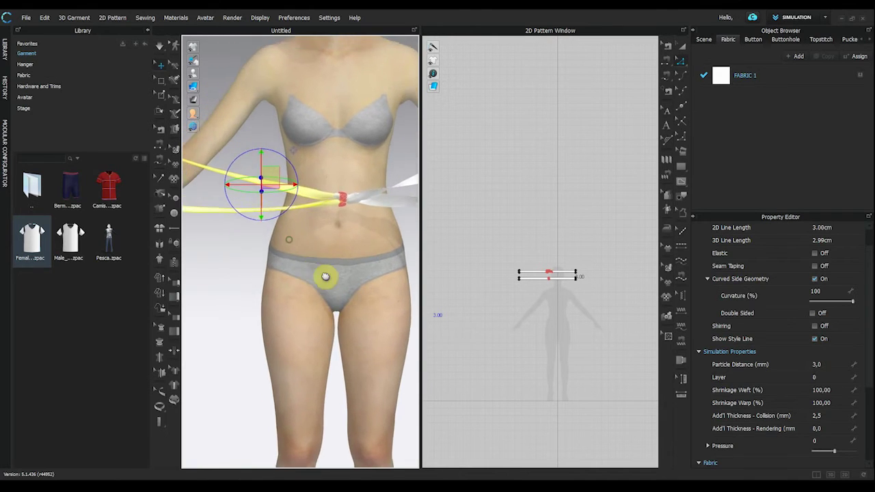
right_click_drag(326, 276, 367, 293)
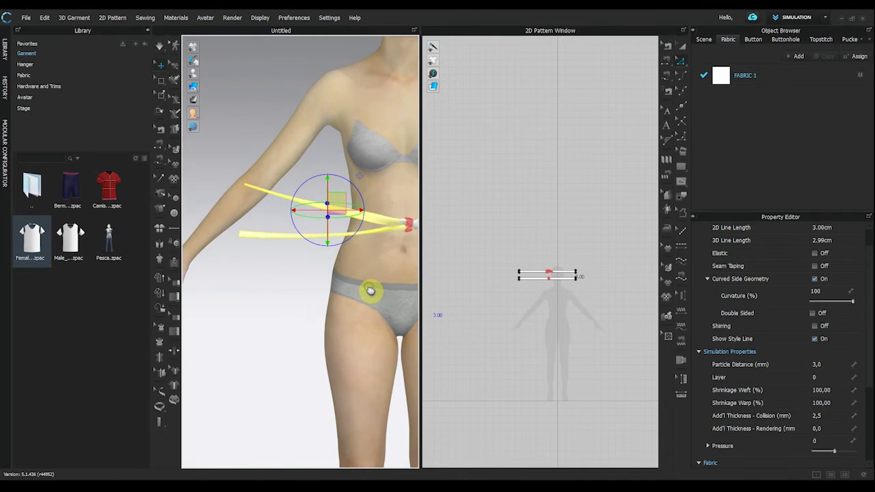
left_click(162, 100)
left_click(165, 101)
scroll(257, 212, "up", 2)
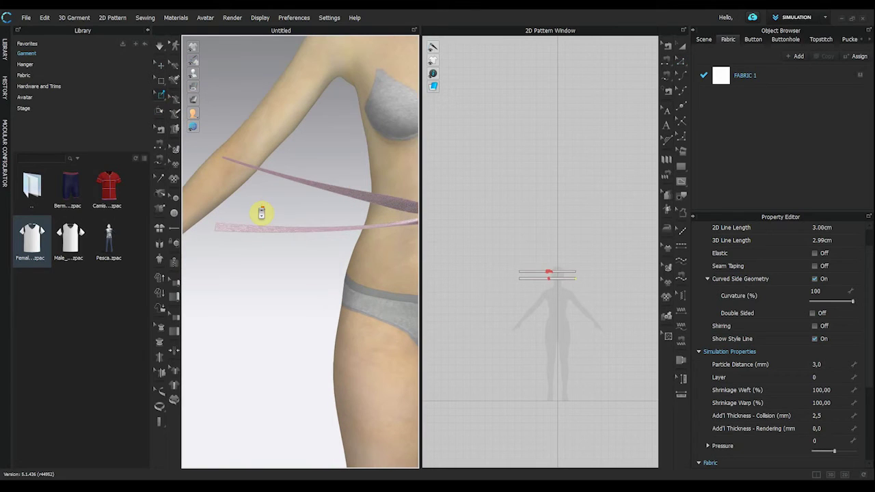
left_click(287, 174)
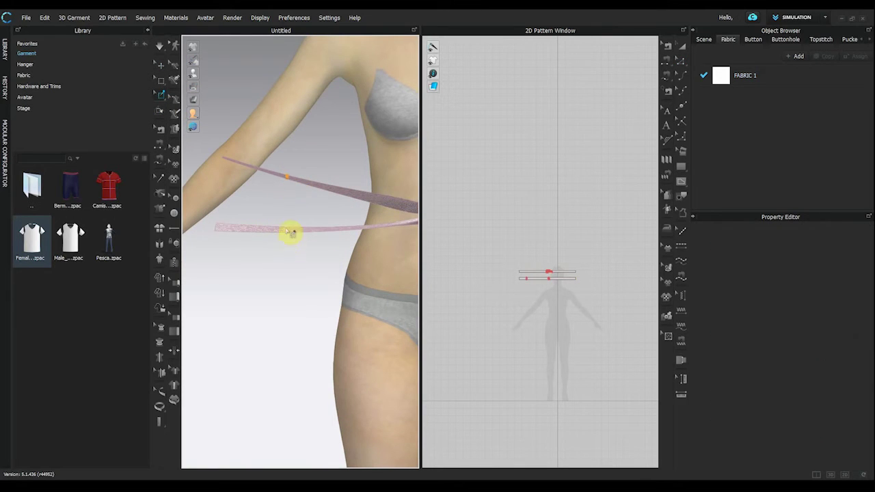
Pin a narrow band across each of the two strip tails on the avatar's left side.
right_click_drag(305, 270, 376, 233)
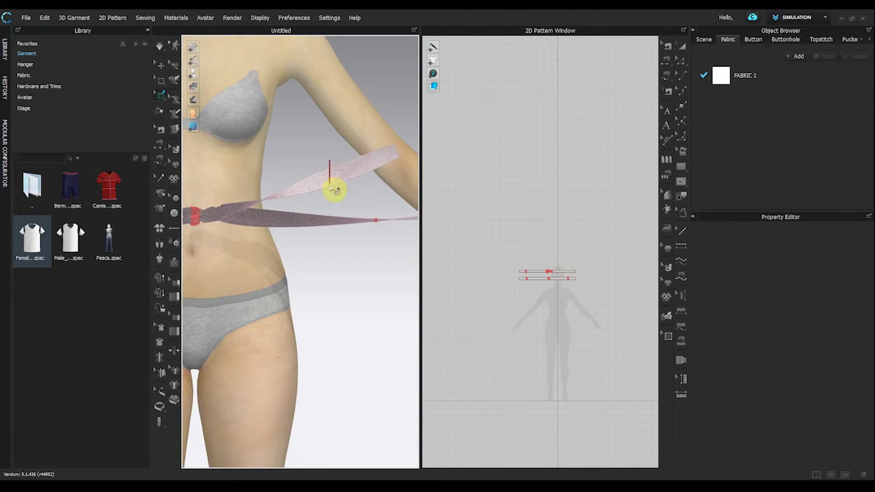
scroll(329, 196, "up", 2)
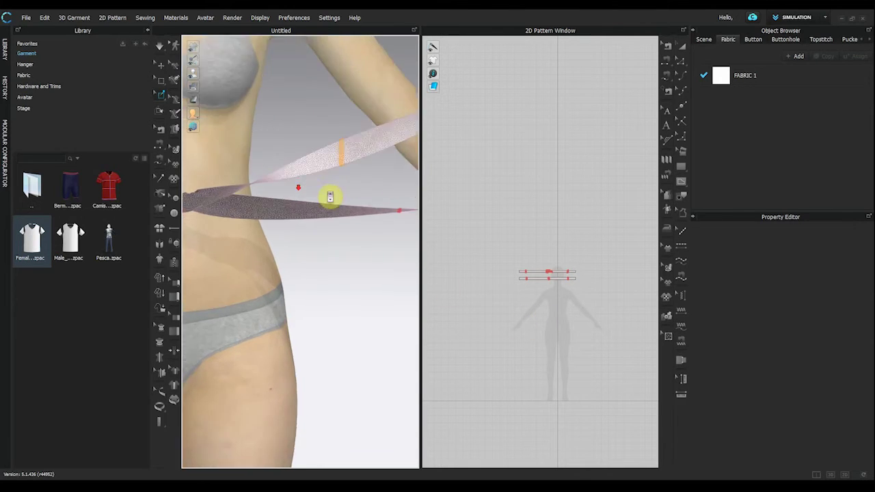
scroll(332, 193, "down", 8)
scroll(301, 252, "down", 2)
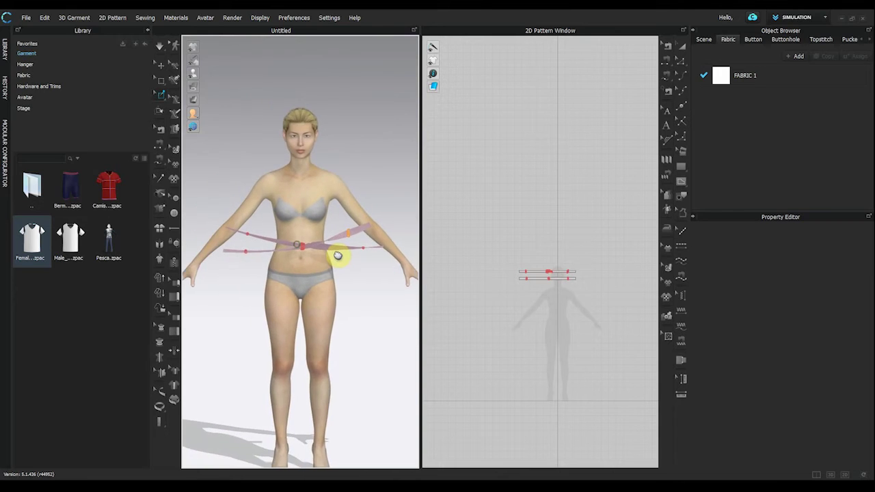
scroll(330, 231, "up", 5)
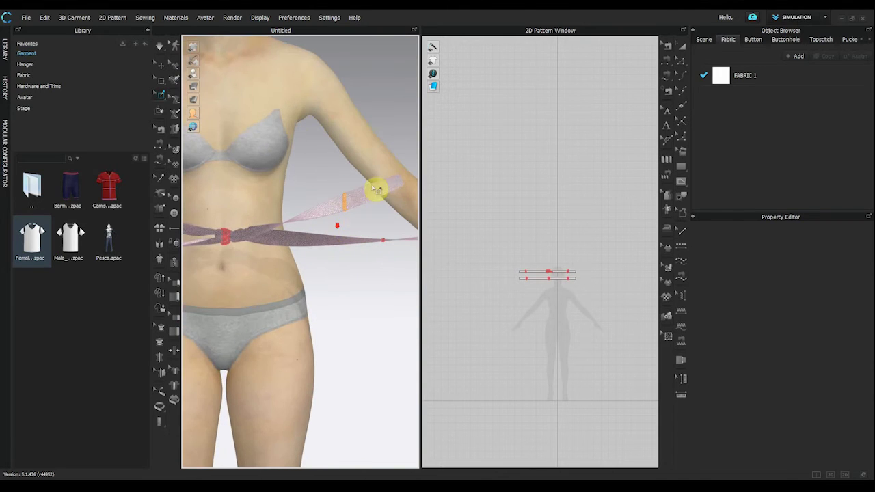
scroll(357, 201, "down", 3)
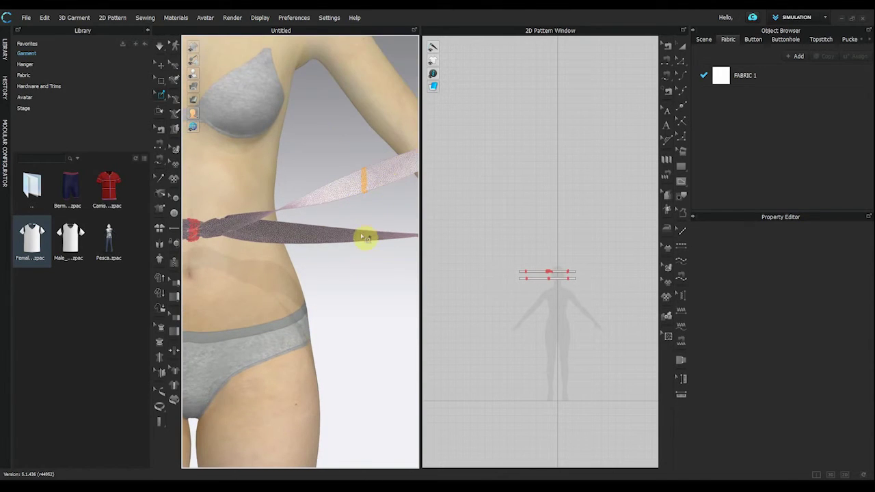
scroll(364, 237, "down", 5)
right_click_drag(390, 241, 338, 262)
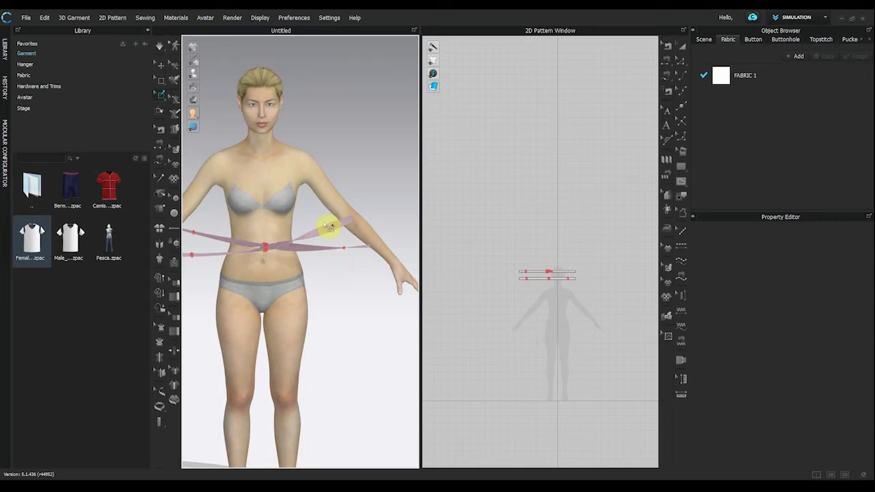
Replace the pins on the upper tail of each side with pins closer to the strip tips.
right_click_drag(328, 227, 342, 228)
scroll(388, 201, "up", 2)
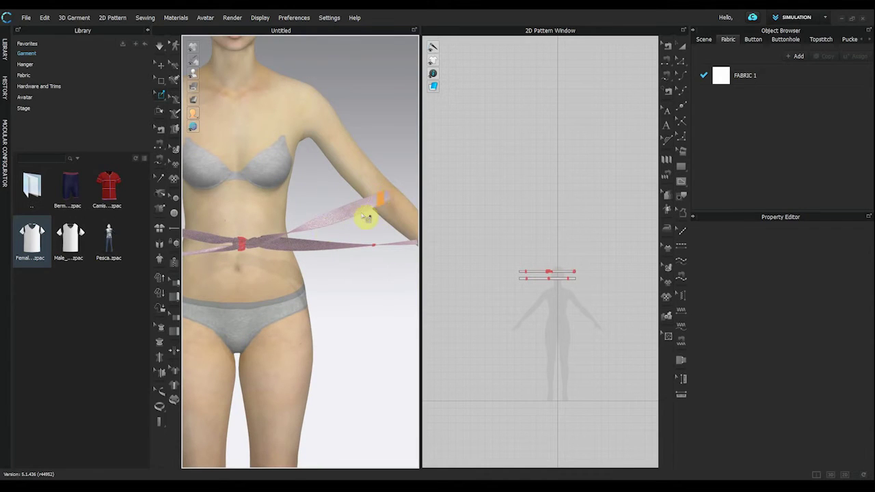
scroll(322, 223, "down", 2)
middle_click_drag(360, 217, 432, 225)
left_click(241, 240)
left_click(208, 211)
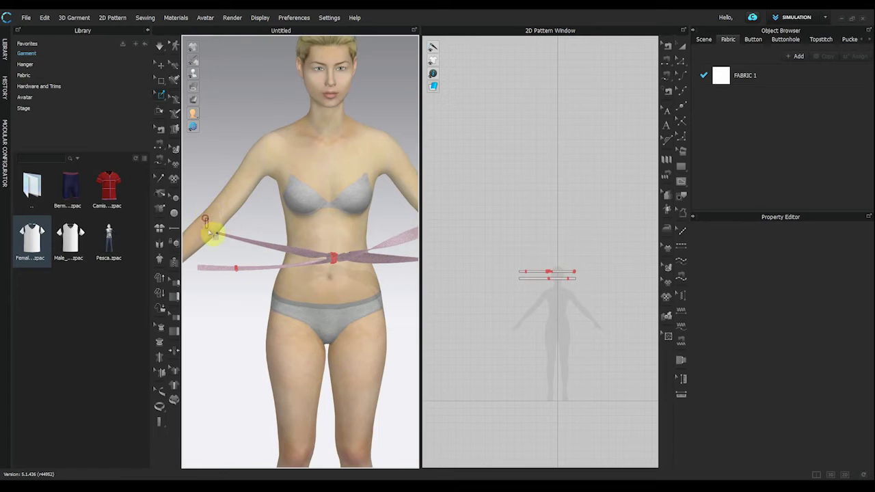
scroll(263, 274, "down", 3)
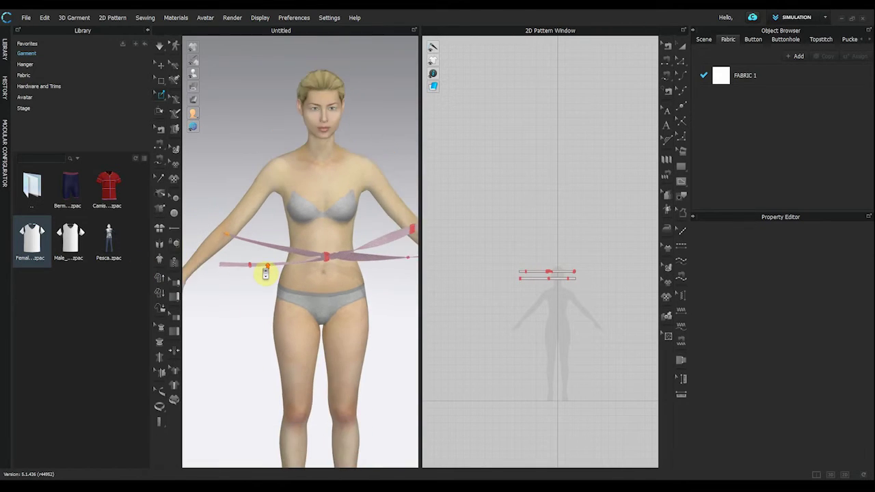
Start the simulation and pull the upper pinned tail on the avatar's right side past the arm toward the back.
left_click(164, 45)
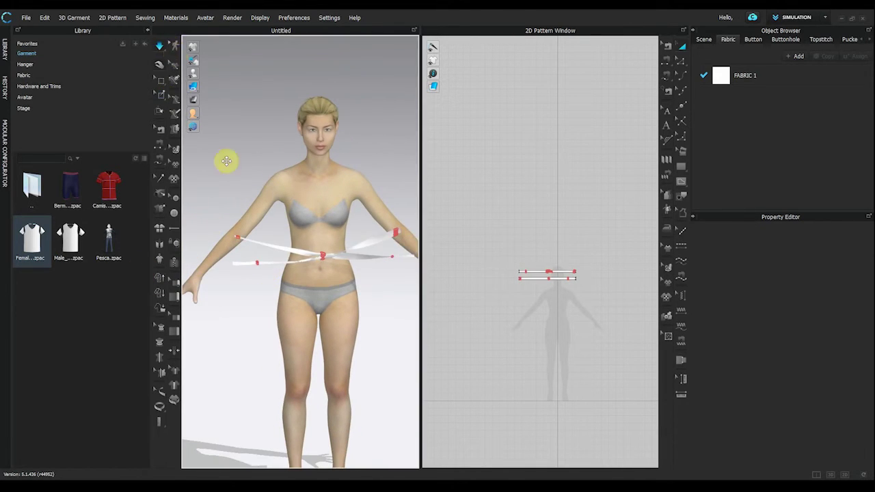
scroll(345, 292, "up", 5)
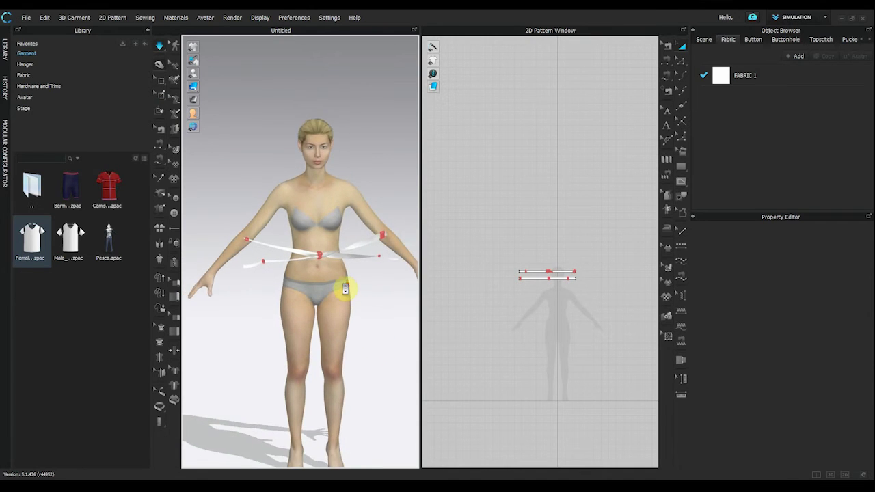
right_click_drag(254, 314, 326, 343)
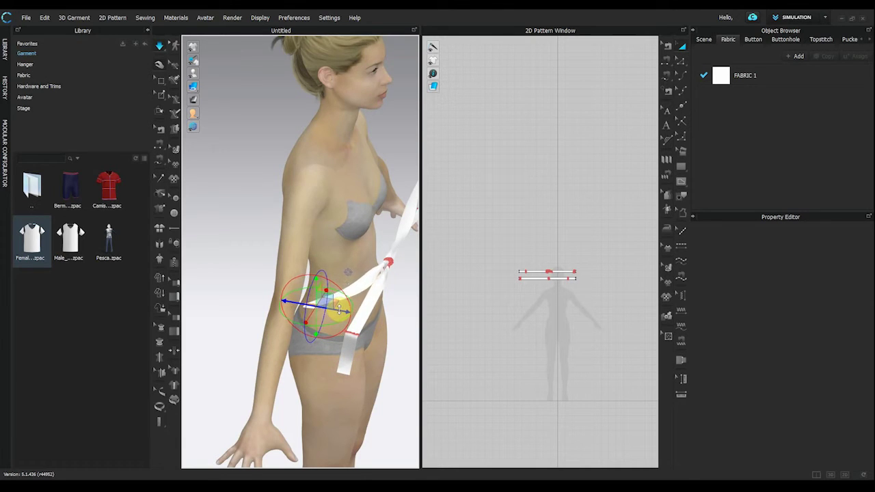
right_click_drag(321, 324, 259, 331)
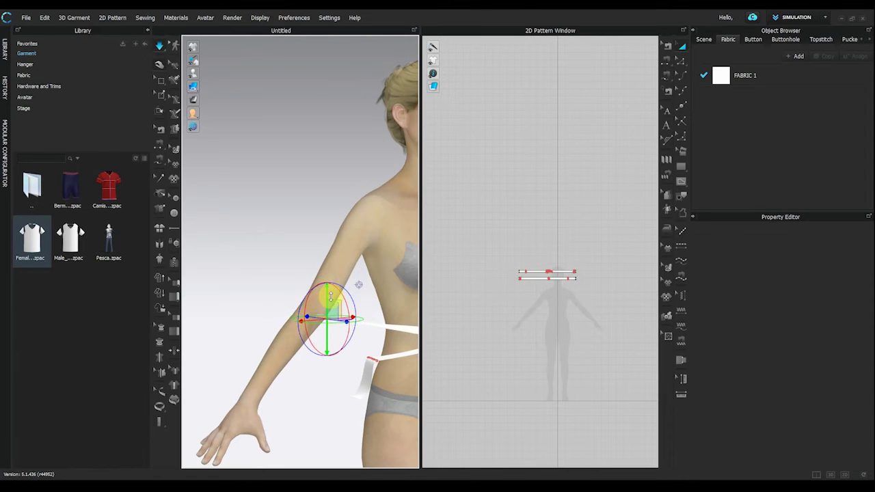
right_click_drag(335, 339, 328, 355)
left_click(161, 95)
left_click(159, 46)
left_click(312, 284)
right_click_drag(274, 410, 305, 409)
left_click_drag(302, 336, 250, 320)
right_click_drag(254, 424, 276, 434)
left_click_drag(257, 361, 189, 335)
right_click_drag(239, 420, 318, 437)
Enlarge the 3D window and turn the pinned tail so it lies along the avatar's lower back.
left_click(830, 475)
scroll(465, 335, "up", 2)
scroll(492, 345, "up", 2)
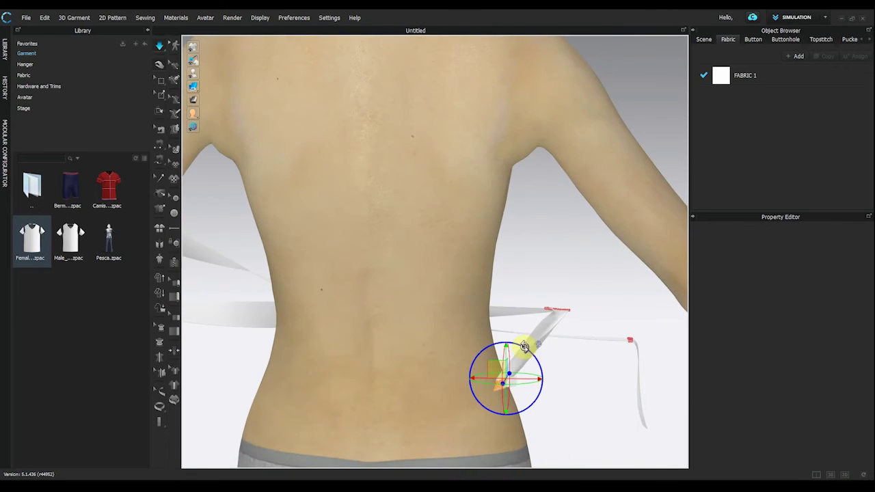
scroll(542, 372, "up", 2)
right_click_drag(542, 373, 571, 376)
left_click_drag(542, 308, 531, 289)
left_click_drag(504, 340, 617, 330)
left_click_drag(514, 339, 502, 367)
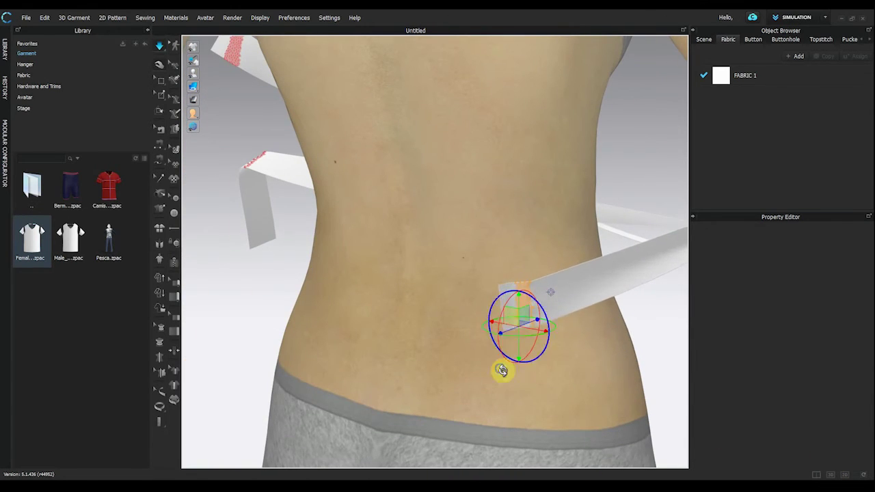
Slide the pinned tail across to the middle of the avatar's back and adjust the other pin on that side.
right_click_drag(502, 367, 510, 355)
left_click_drag(509, 355, 337, 319)
right_click_drag(338, 318, 611, 244)
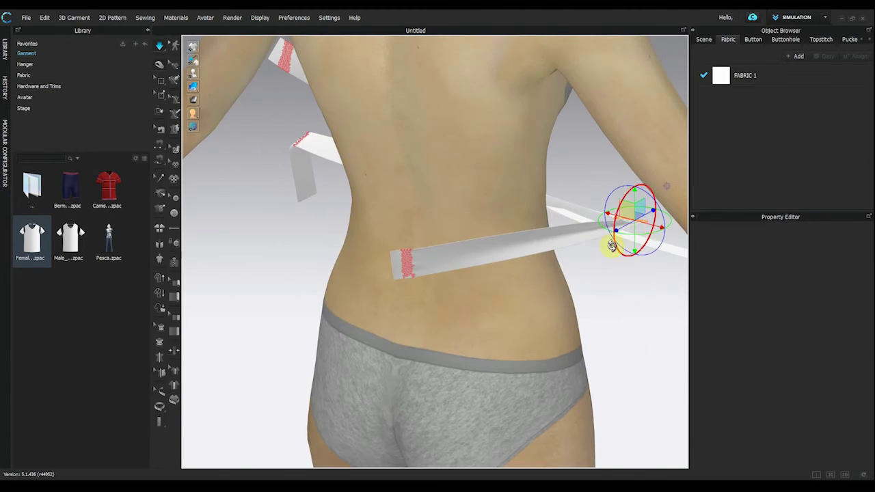
left_click_drag(617, 235, 596, 220)
right_click_drag(595, 221, 664, 294)
Pull the upper pinned tail on the avatar's left side in between the arm and the torso.
left_click(664, 294)
left_click(466, 266)
right_click_drag(401, 348, 553, 293)
left_click_drag(553, 293, 588, 292)
right_click_drag(587, 293, 625, 277)
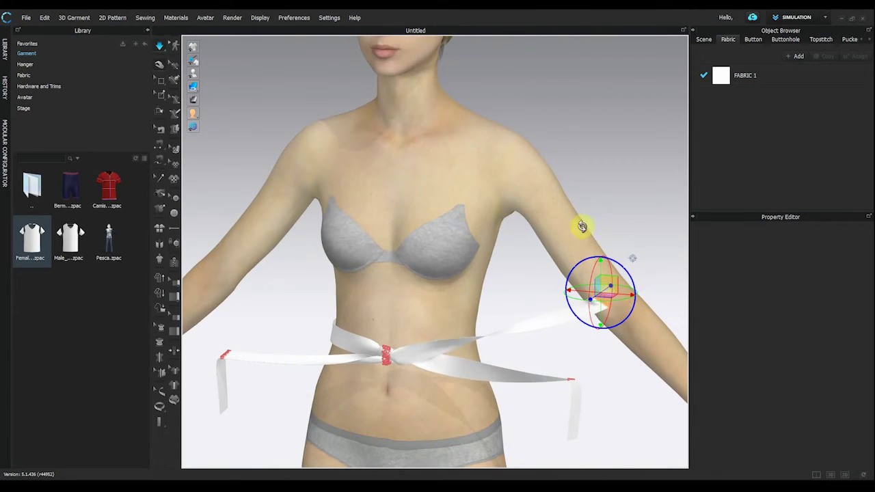
left_click_drag(611, 290, 561, 277)
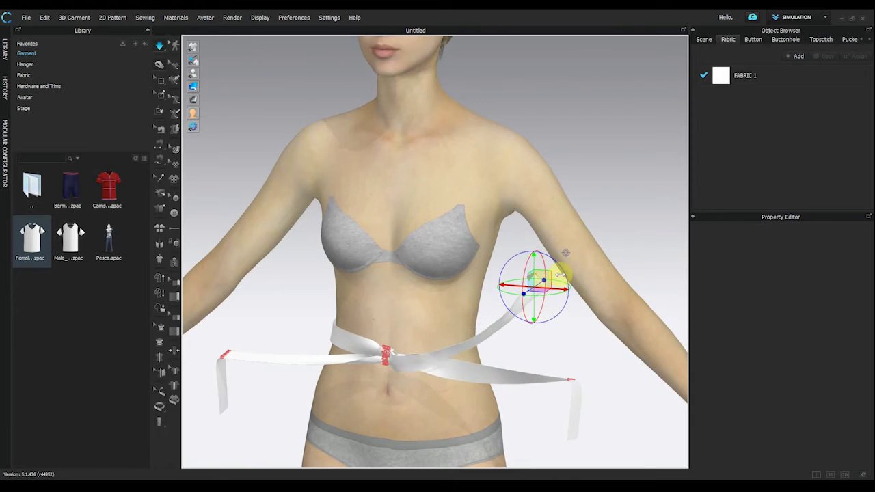
right_click_drag(561, 276, 611, 248)
left_click_drag(611, 248, 664, 248)
Bring the left-side pinned tail around the waist to the middle of the back, facing the first tail.
right_click_drag(661, 349, 655, 236)
left_click_drag(655, 236, 646, 301)
right_click_drag(646, 301, 656, 308)
left_click_drag(656, 307, 683, 326)
right_click_drag(683, 326, 592, 278)
right_click_drag(517, 221, 464, 259)
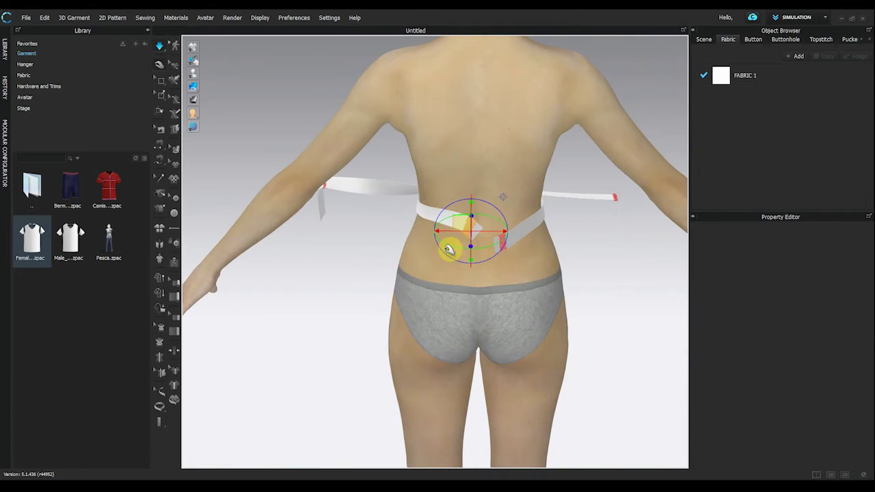
Sew the end edges of the two belt tails together at the middle of the avatar's back.
scroll(469, 250, "up", 2)
scroll(499, 236, "up", 2)
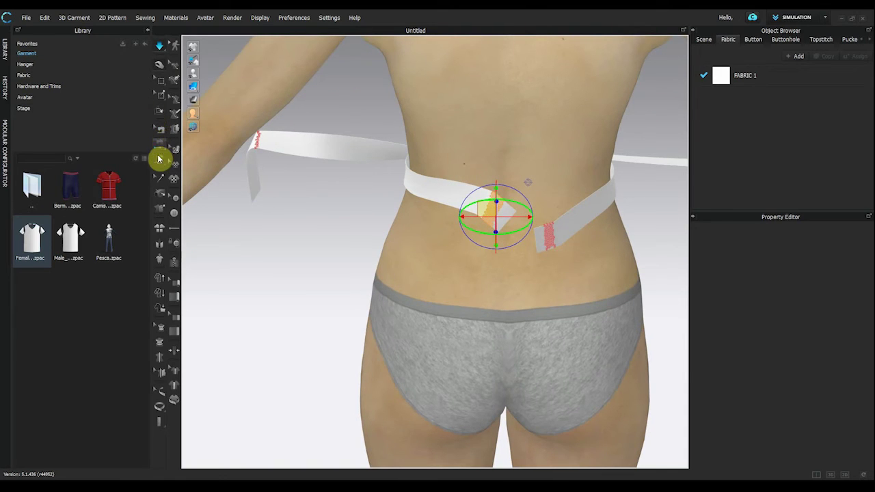
left_click(158, 152)
scroll(519, 225, "up", 1)
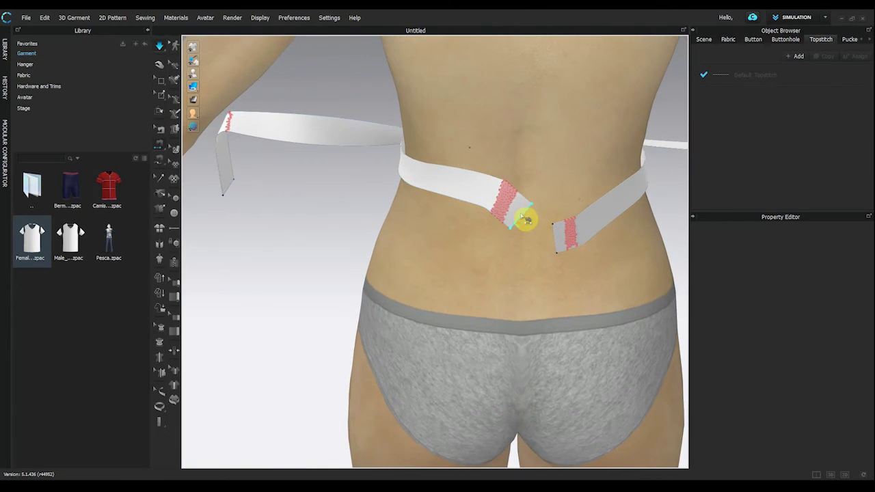
left_click(542, 227)
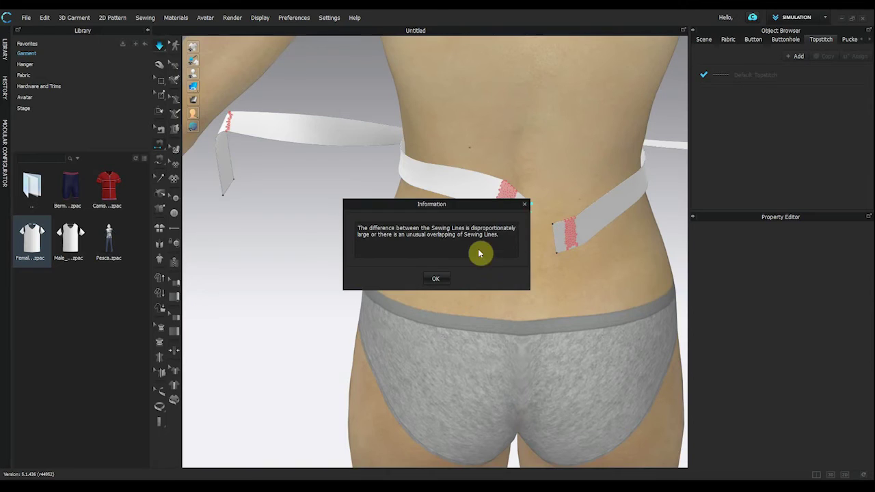
left_click(444, 278)
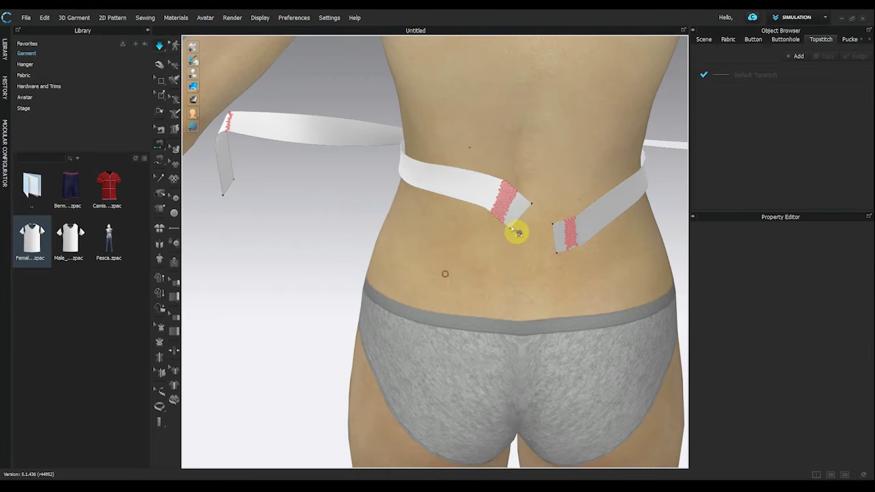
left_click(562, 245)
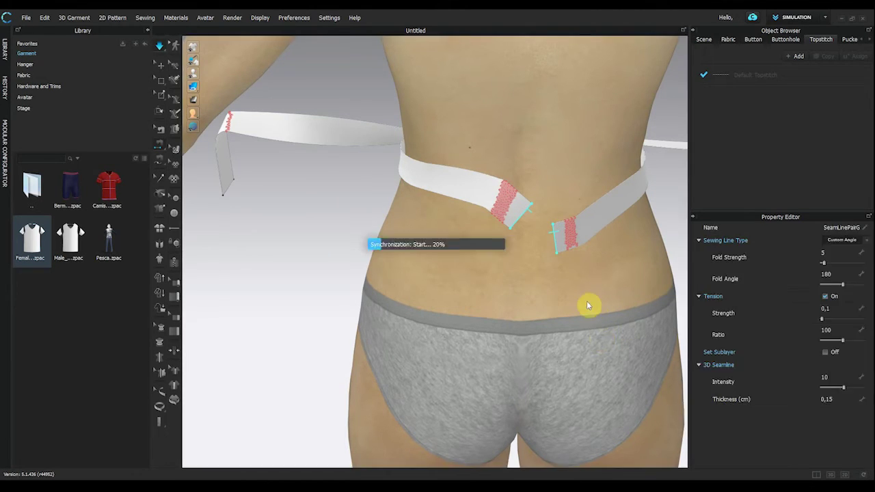
left_click(495, 220)
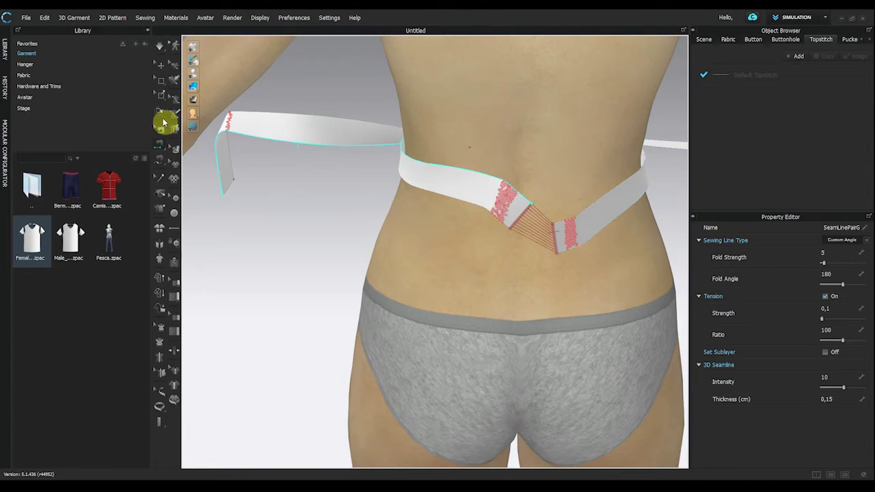
Tack the belt to the avatar's lower back beside the seam joining the tails.
left_click(161, 256)
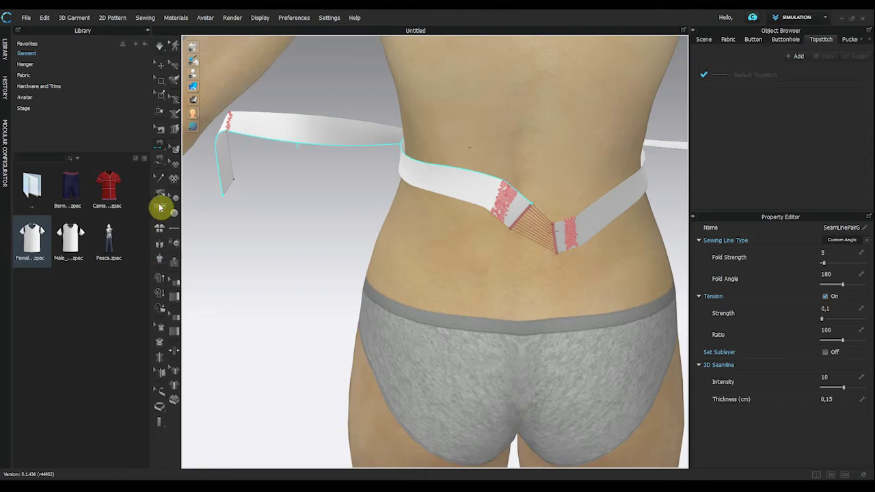
left_click(162, 209)
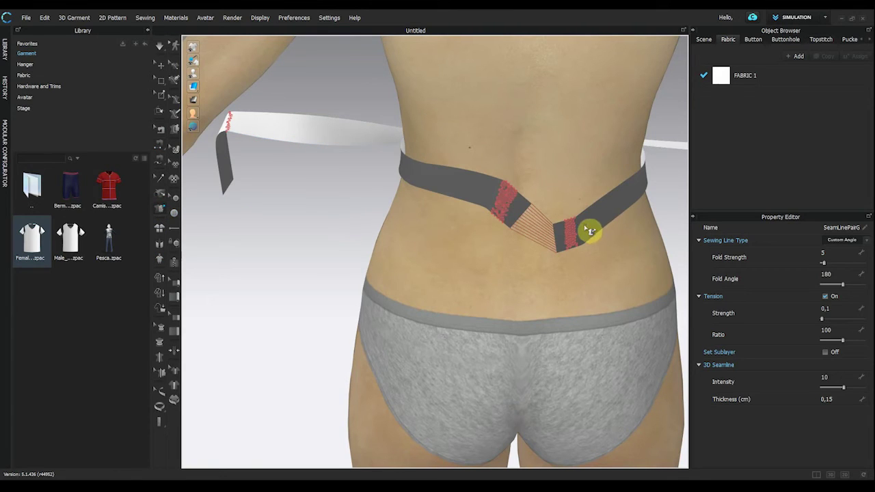
left_click(588, 230)
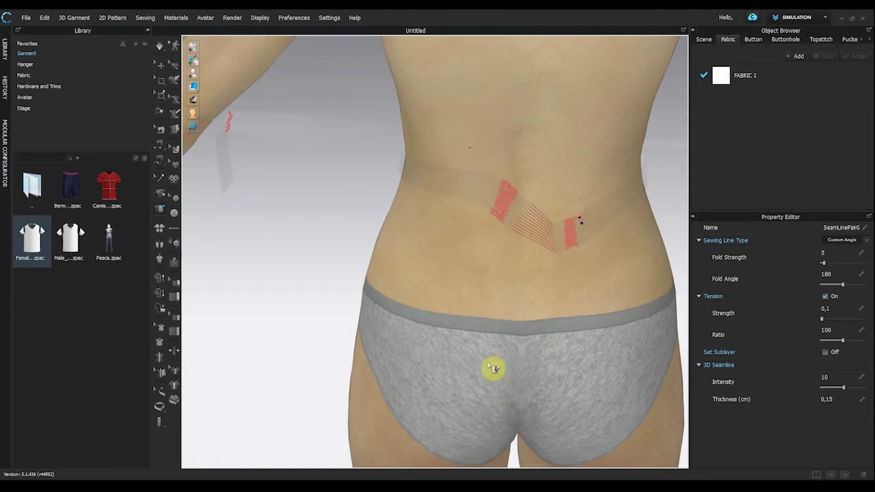
left_click(283, 183)
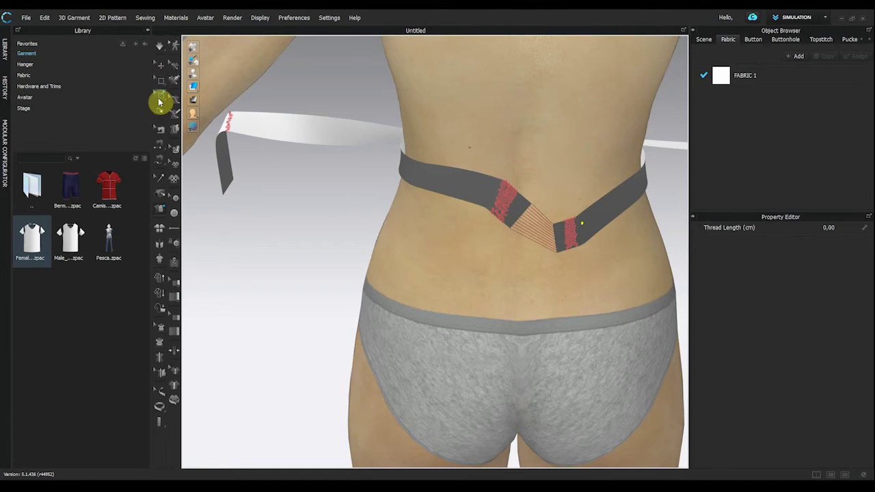
Delete the pins on both sewn tail ends behind the back and run the simulation.
left_click(159, 102)
left_click(505, 206)
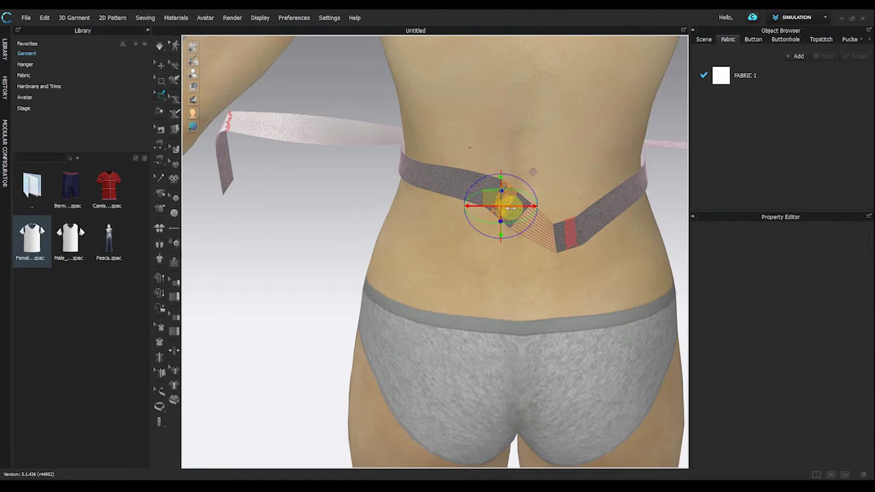
left_click(572, 228)
left_click(567, 225)
left_click(553, 257)
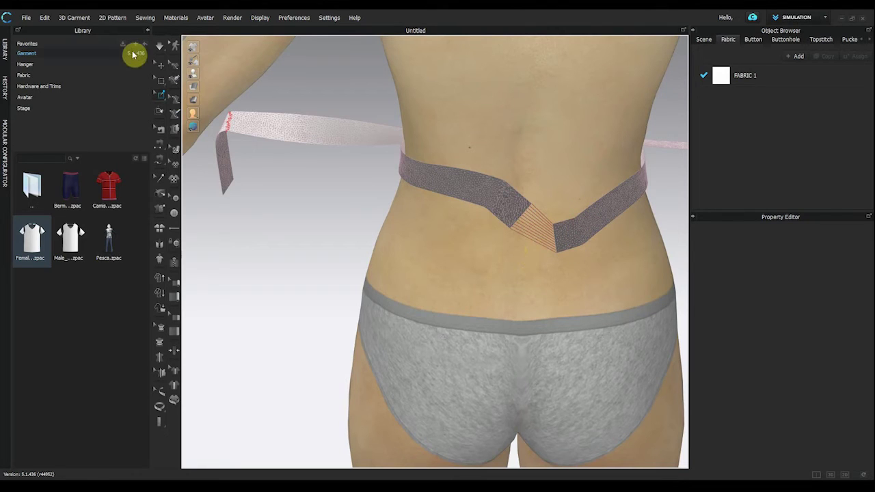
left_click(162, 50)
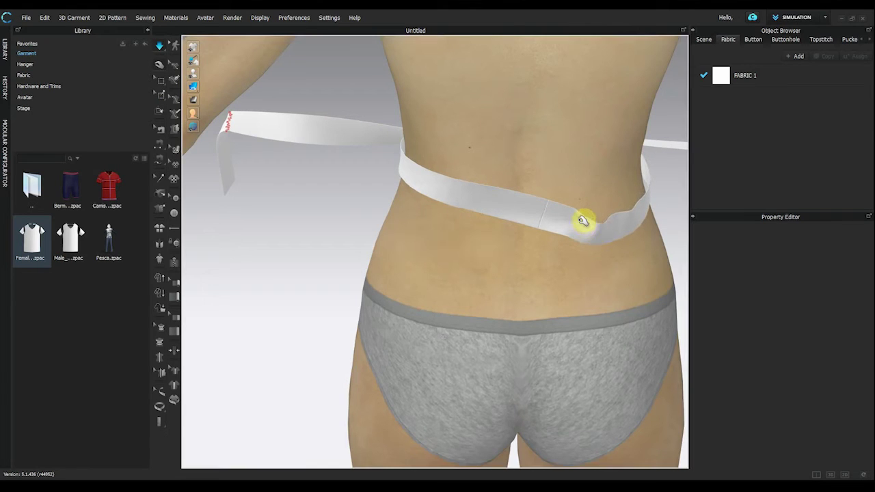
Remove the tack at the lower back and simulate so the belt settles level around the waist.
left_click(175, 198)
left_click(162, 213)
left_click(601, 224)
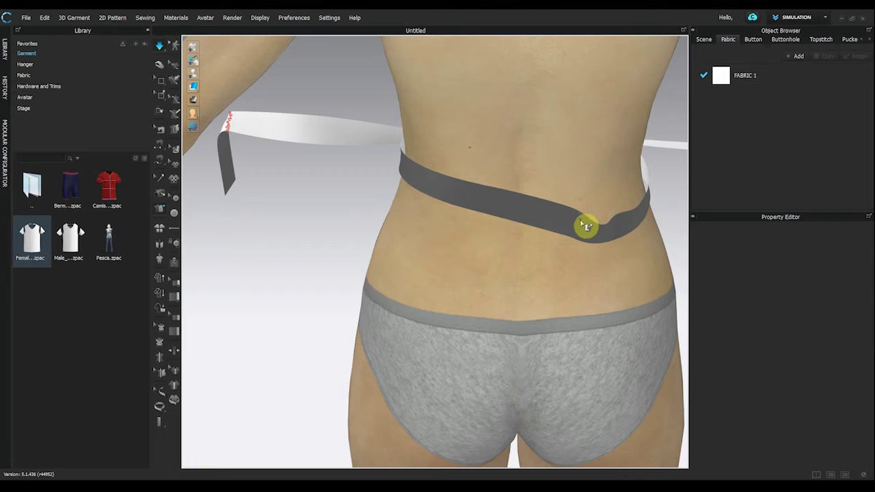
left_click(160, 177)
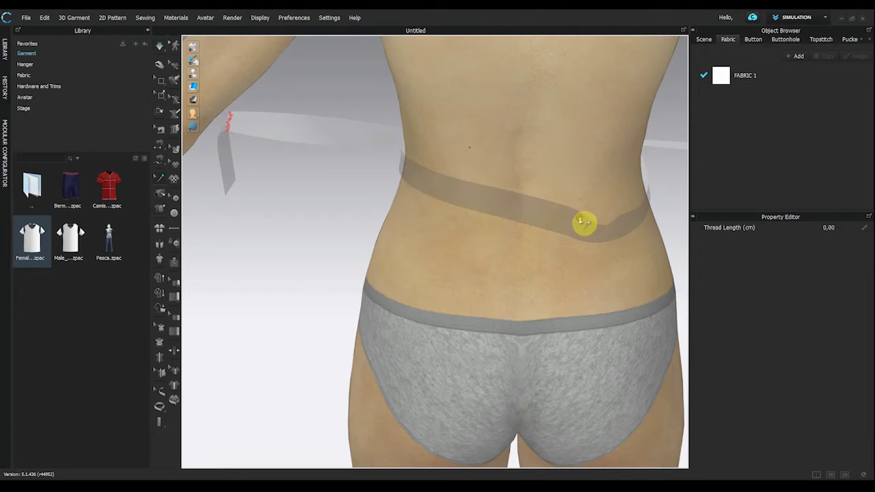
right_click_drag(479, 299, 533, 287)
left_click(159, 46)
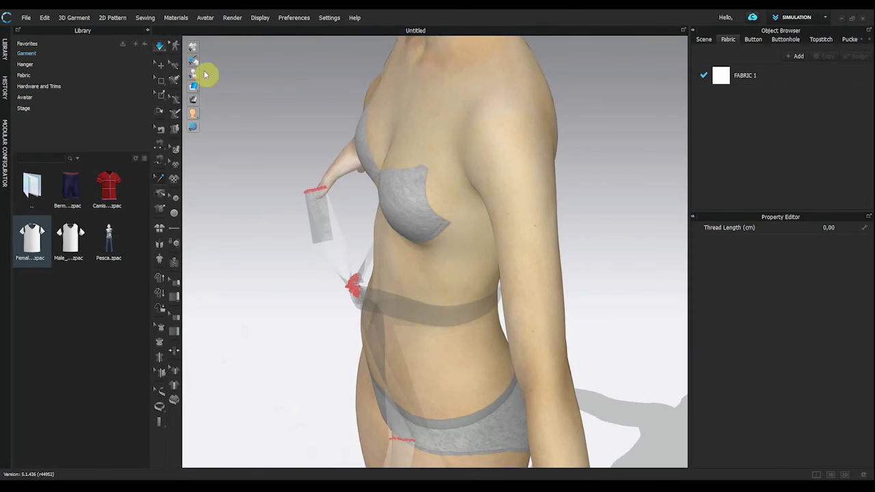
right_click_drag(425, 287, 367, 285)
left_click(402, 241)
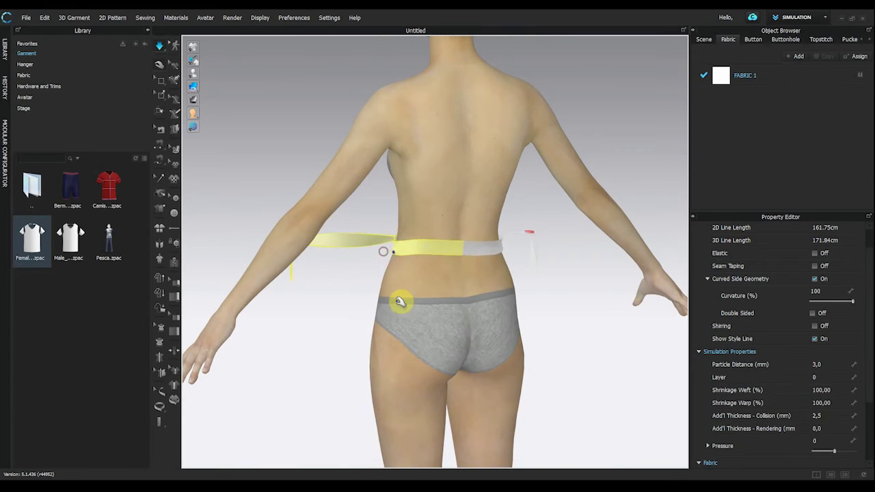
Delete the pins holding the two loose front tails out to the sides so they hang from the knot.
right_click_drag(423, 330, 587, 341)
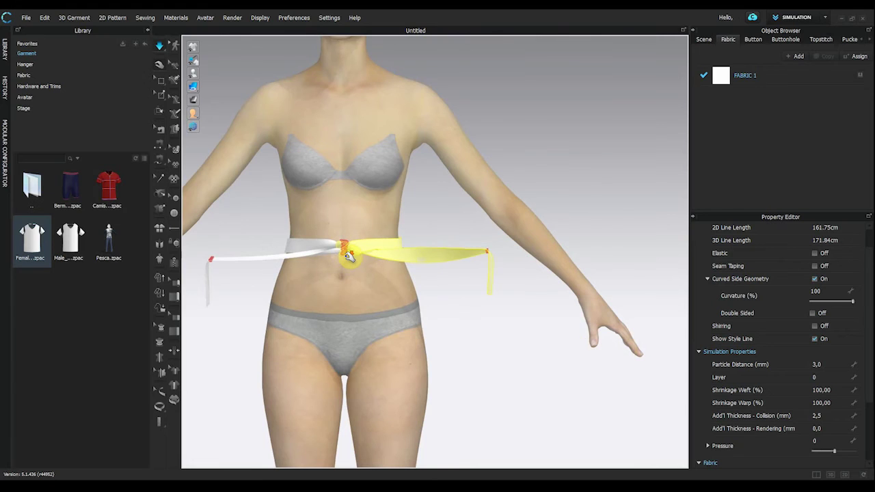
scroll(349, 256, "up", 5)
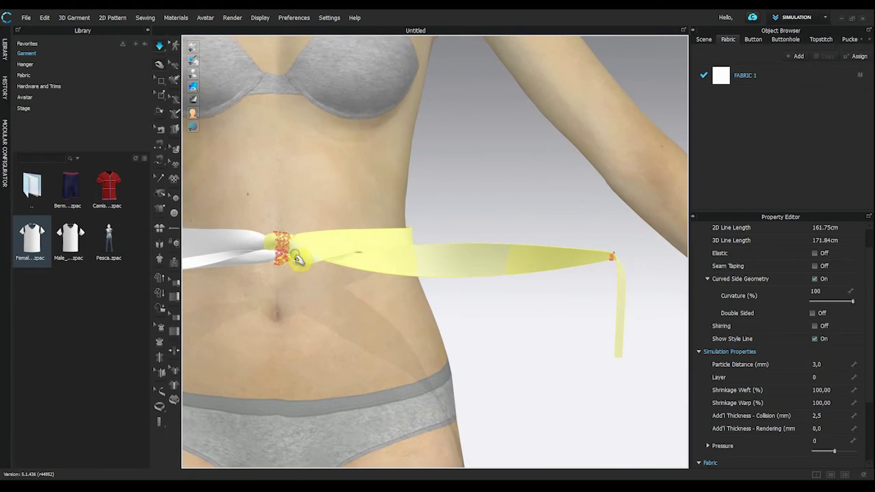
scroll(298, 258, "down", 5)
scroll(260, 274, "down", 2)
left_click(242, 262)
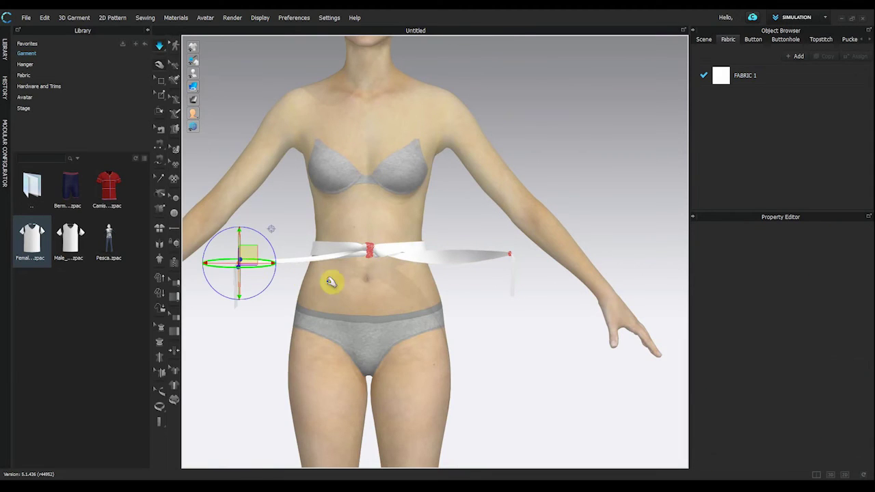
left_click(513, 254)
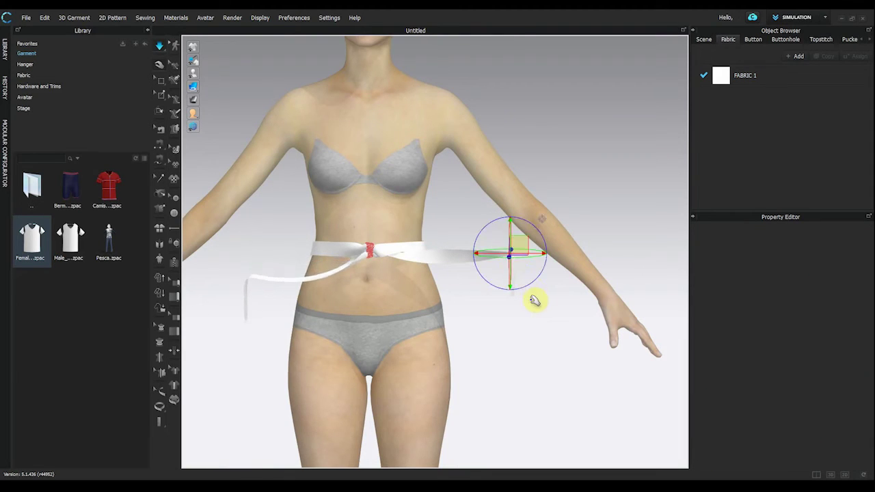
left_click(535, 300)
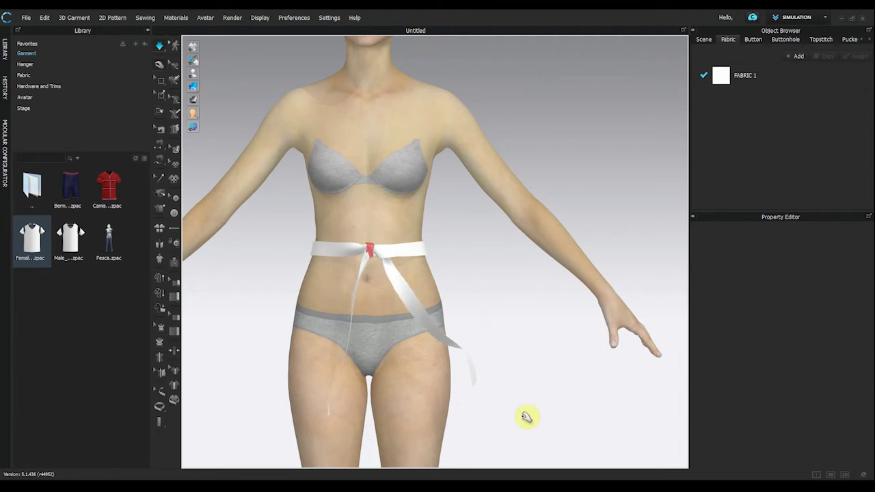
Set the simulation layer of both belt strips to 1 and freeze them.
right_click_drag(507, 315, 485, 330)
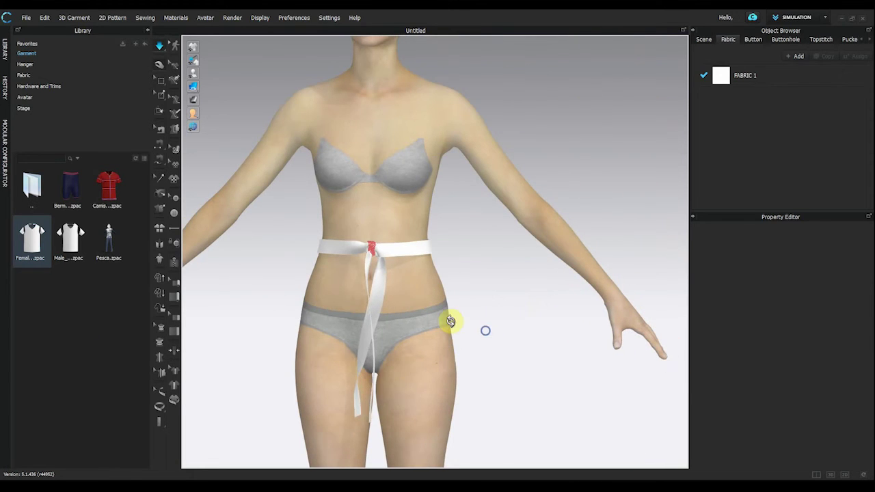
right_click_drag(303, 345, 334, 353)
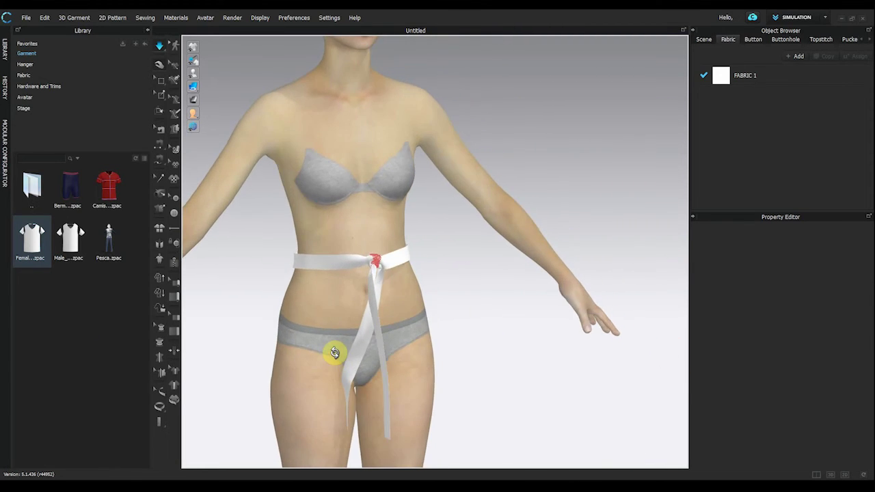
key("2")
left_click(359, 261)
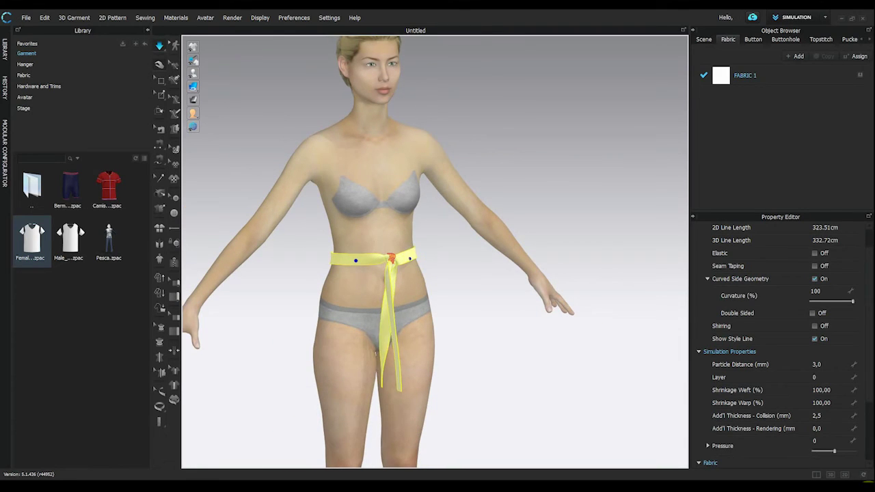
left_click(829, 378)
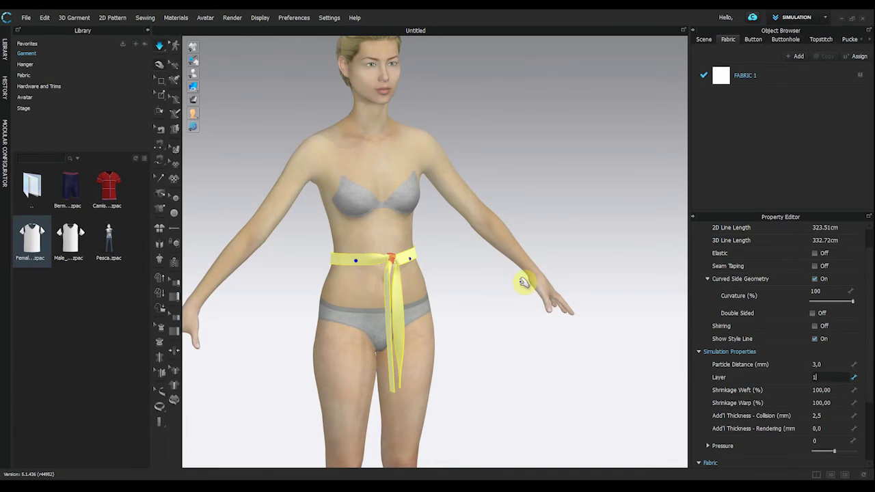
right_click(407, 258)
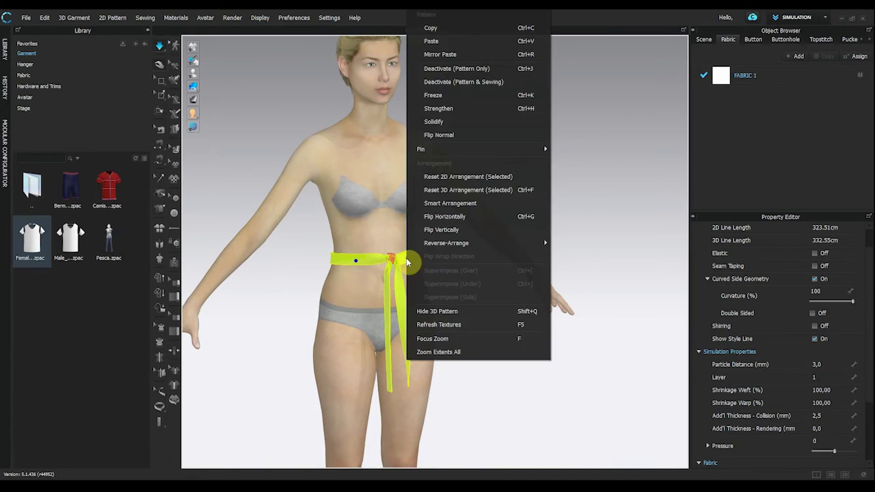
left_click(441, 96)
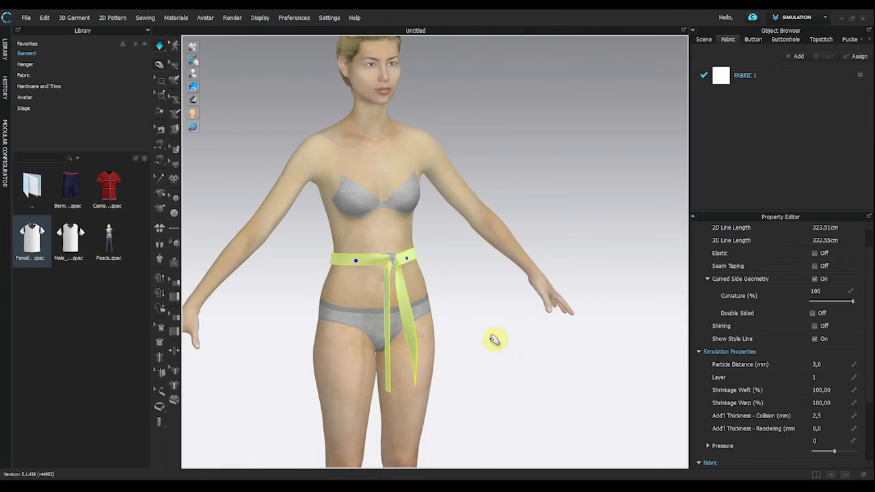
Add the female T-shirt from the garment library to the workspace, using the Add load type with zero translation.
right_click_drag(487, 406, 449, 404)
scroll(450, 404, "up", 2)
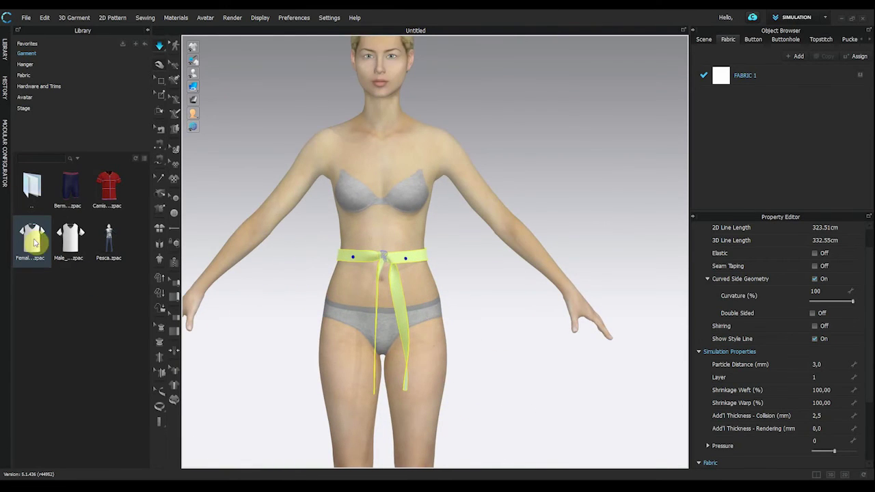
mouse_move(33, 241)
right_click(33, 241)
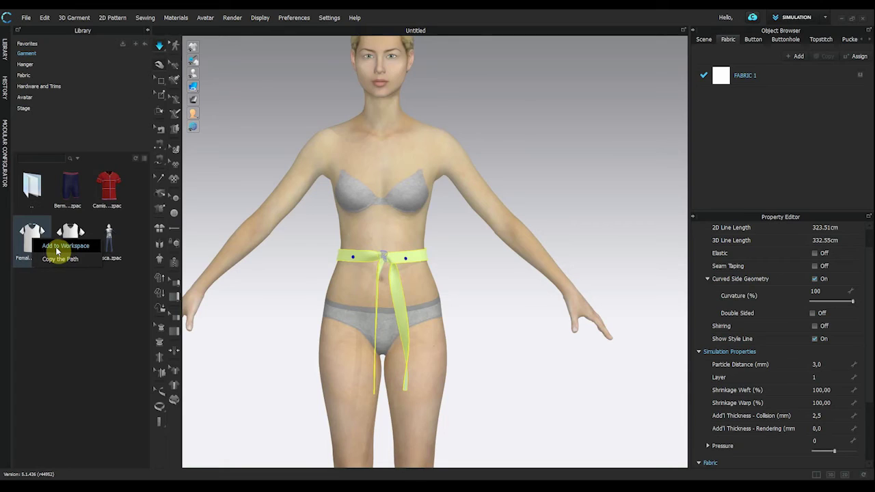
left_click(57, 247)
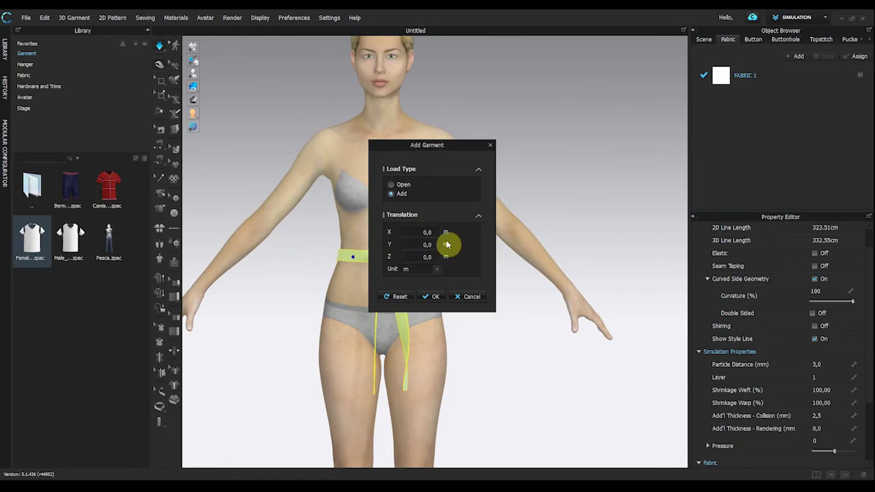
left_click(431, 297)
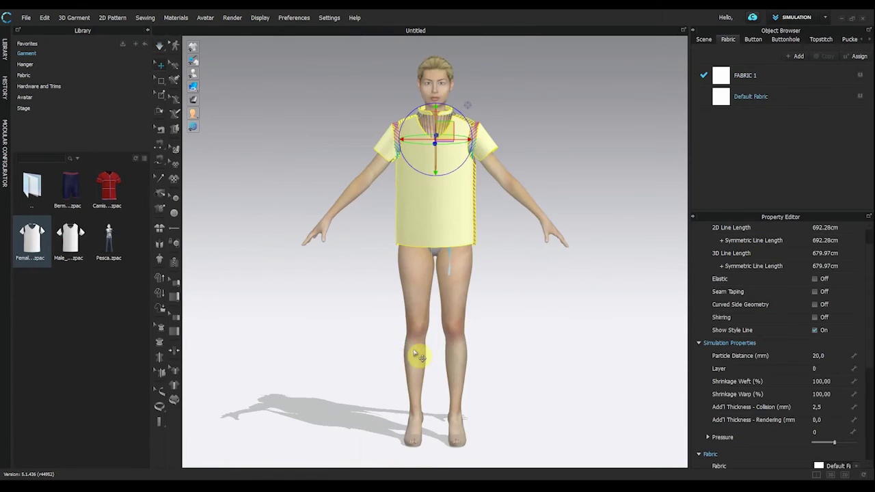
Shift the whole T-shirt slightly backward around the avatar's torso.
right_click_drag(414, 356, 478, 348)
scroll(421, 278, "up", 3)
scroll(445, 277, "up", 4)
scroll(385, 350, "up", 2)
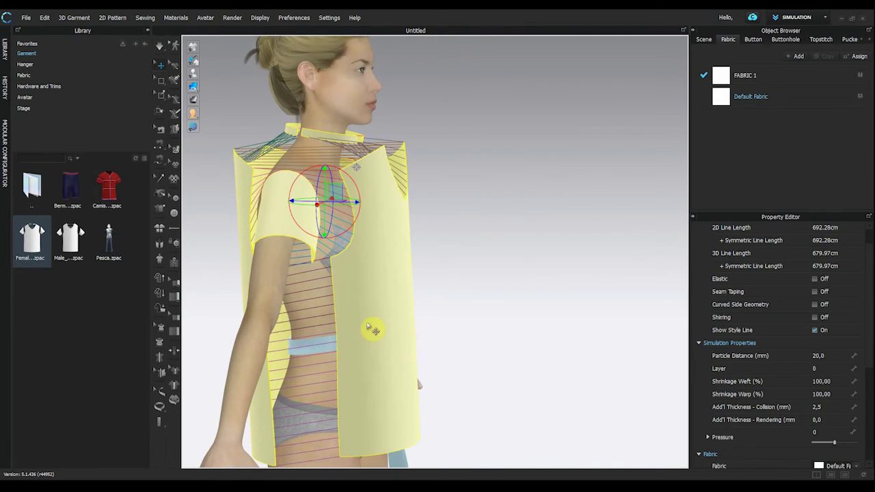
left_click(371, 329)
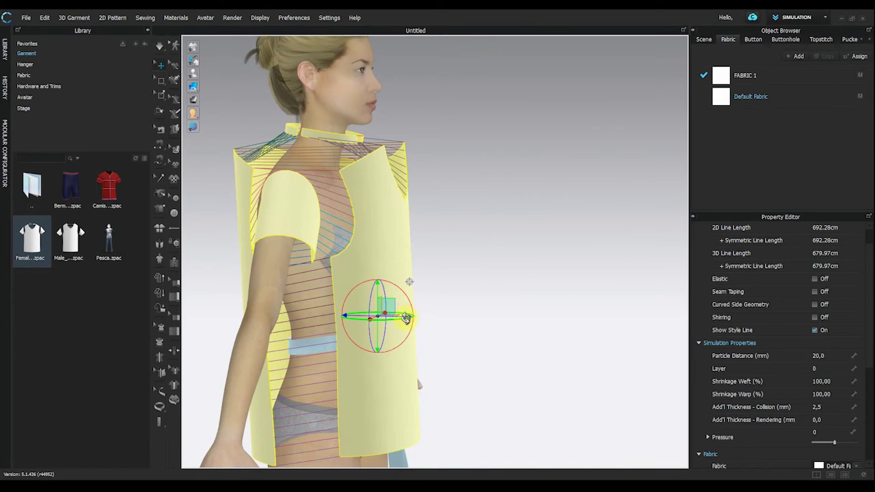
mouse_move(402, 316)
left_mouse_down()
mouse_move(369, 314)
mouse_move(391, 318)
left_mouse_up()
Move the front T-shirt panel backward until it sits close against the avatar's chest, behind the belt knot.
left_click(514, 325)
left_click(386, 295)
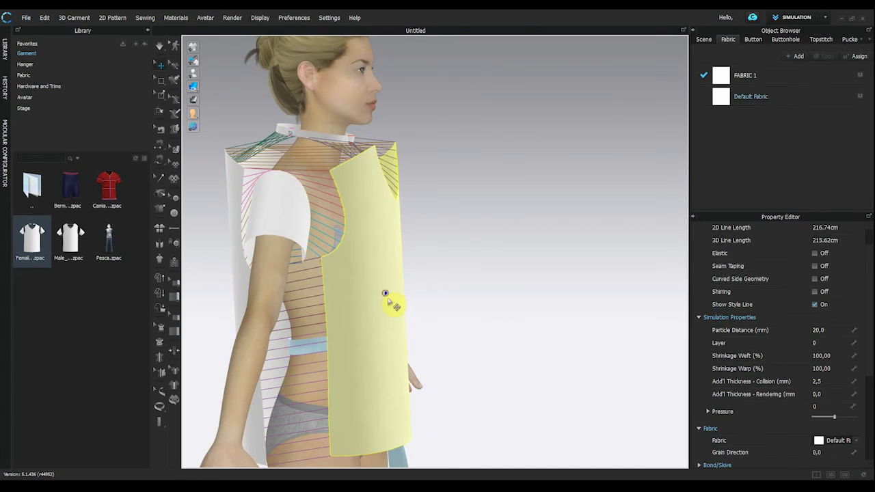
left_click_drag(412, 300, 381, 302)
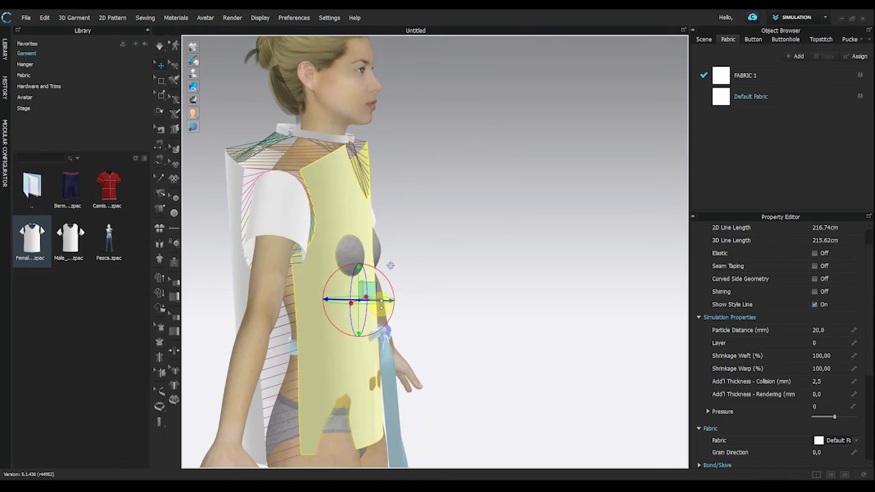
right_click_drag(417, 357, 377, 354)
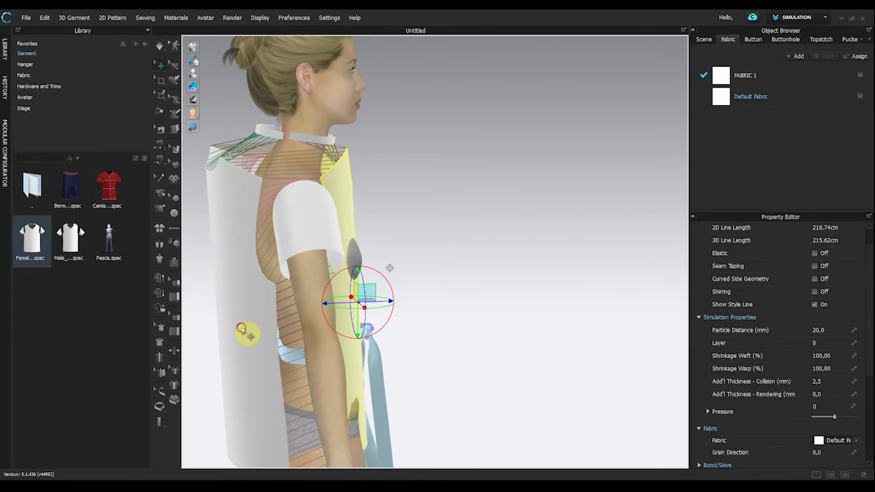
Move the back T-shirt panel forward, close to the avatar's back.
left_click(241, 328)
left_click_drag(264, 327, 306, 330)
right_click_drag(474, 412, 384, 394)
Simulate the T-shirt so its panels sew together under the belt, and check the drape from back and front.
left_click(160, 44)
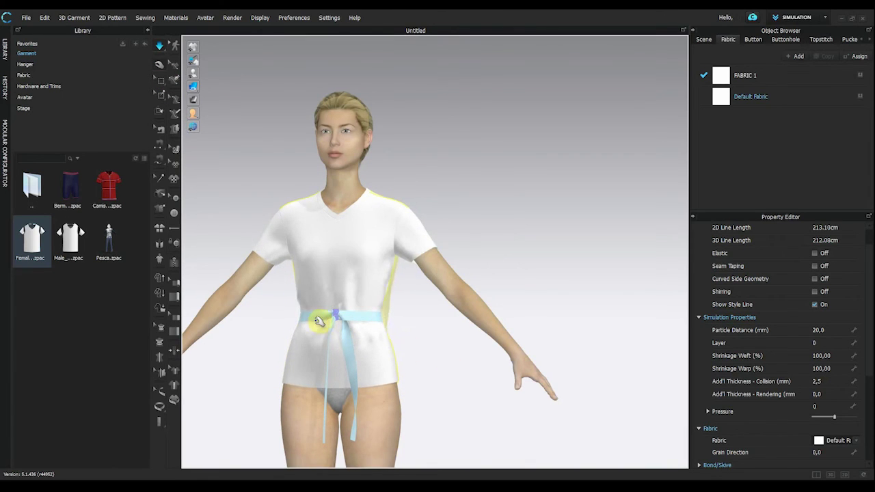
right_click_drag(256, 398, 445, 403)
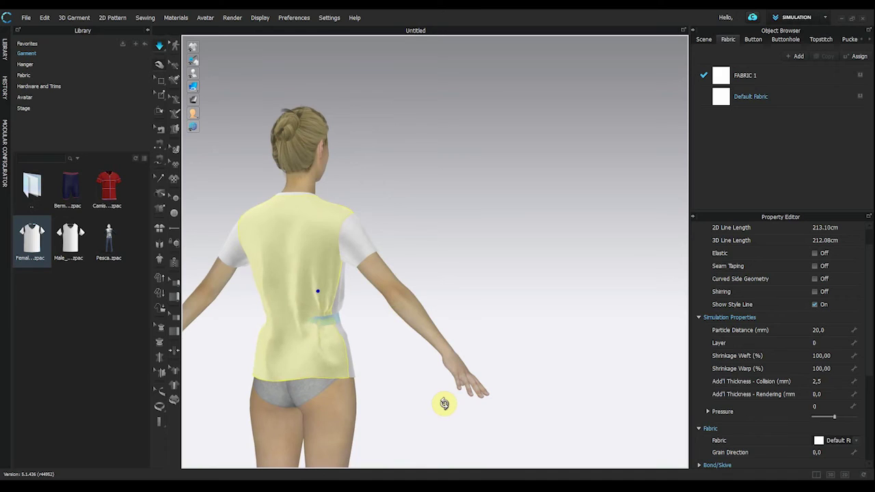
right_click_drag(355, 331, 308, 332)
right_click_drag(387, 373, 265, 401)
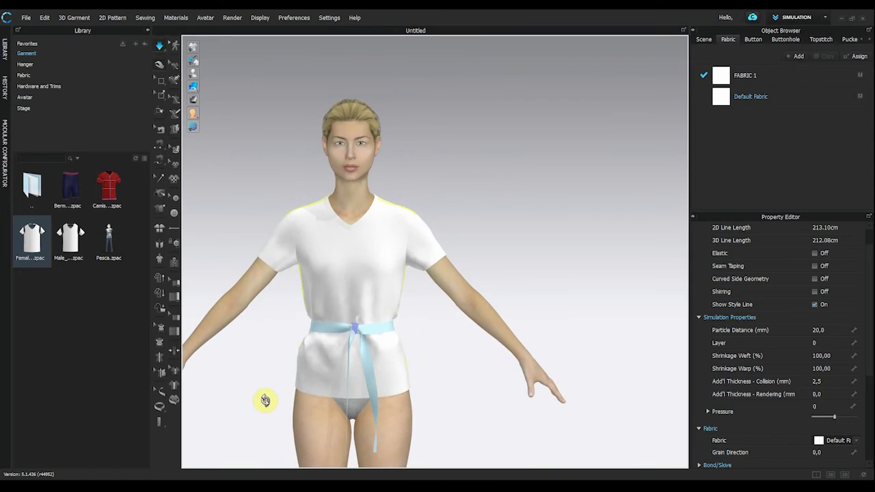
scroll(369, 342, "up", 1)
scroll(410, 260, "up", 2)
scroll(427, 236, "up", 2)
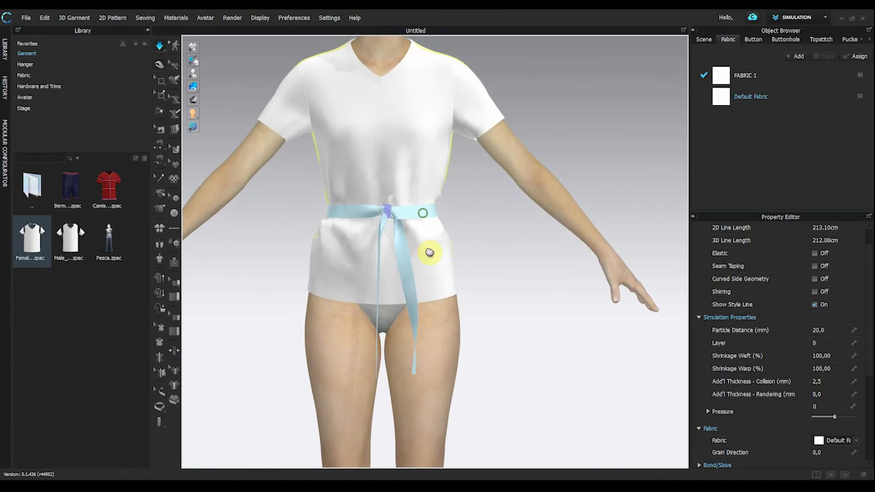
Select the T-shirt's front panel and show the 2D pattern window alongside the 3D window.
left_click(430, 225)
left_click(832, 477)
left_click(833, 477)
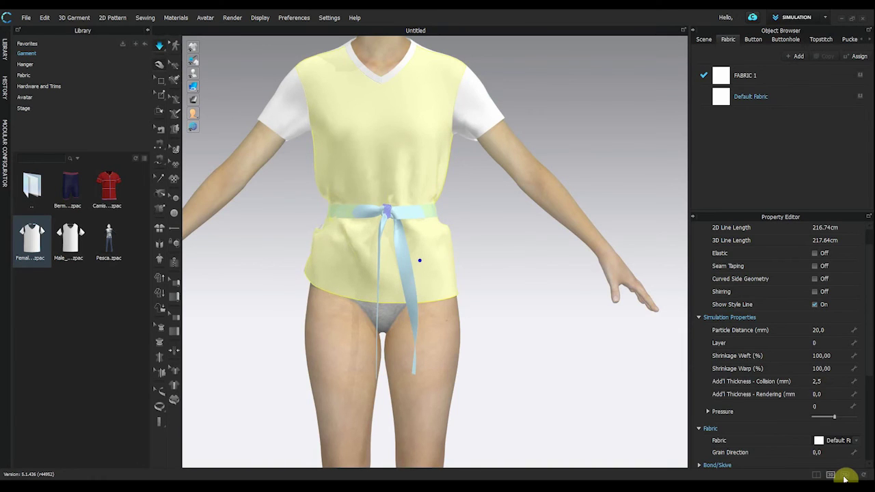
left_click(816, 475)
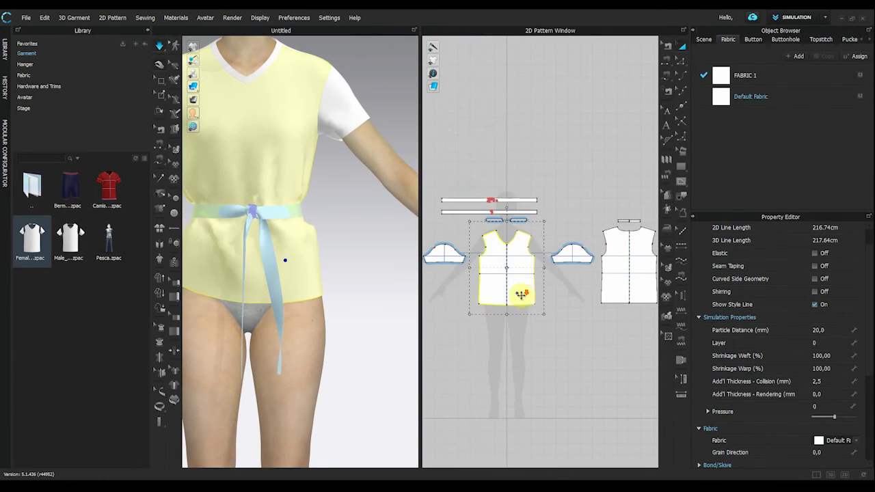
Extend the hem of the front T-shirt panel by 30 cm using Offset Pattern Outline.
scroll(521, 294, "up", 3)
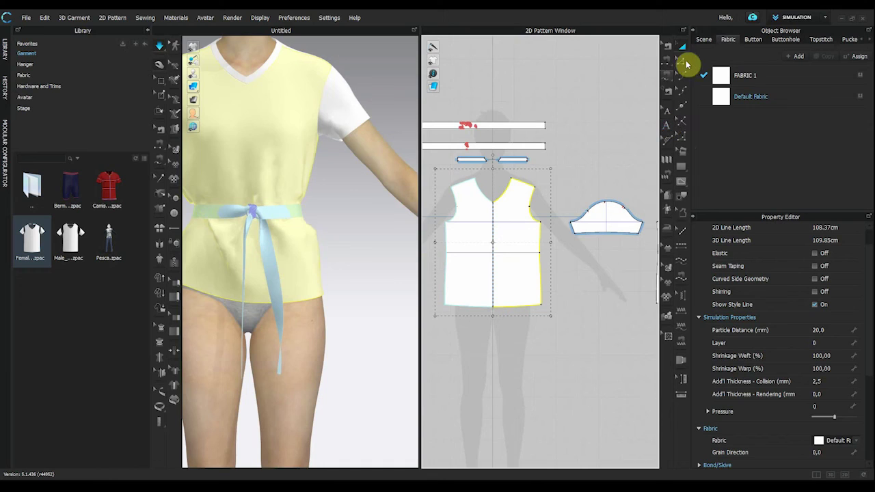
right_click(520, 311)
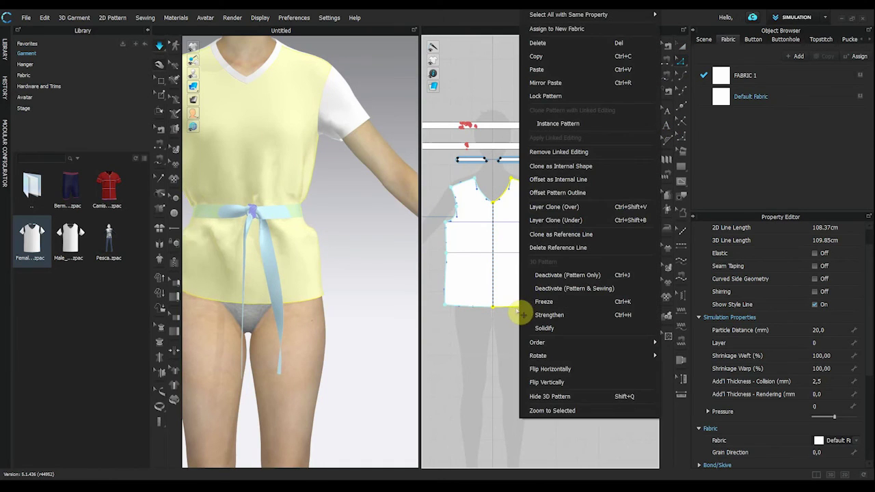
right_click(507, 314)
left_click(508, 314)
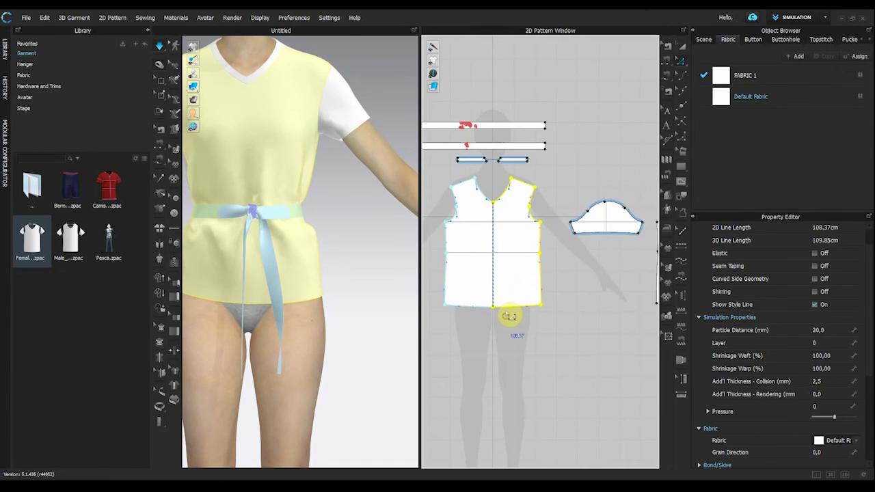
right_click(501, 308)
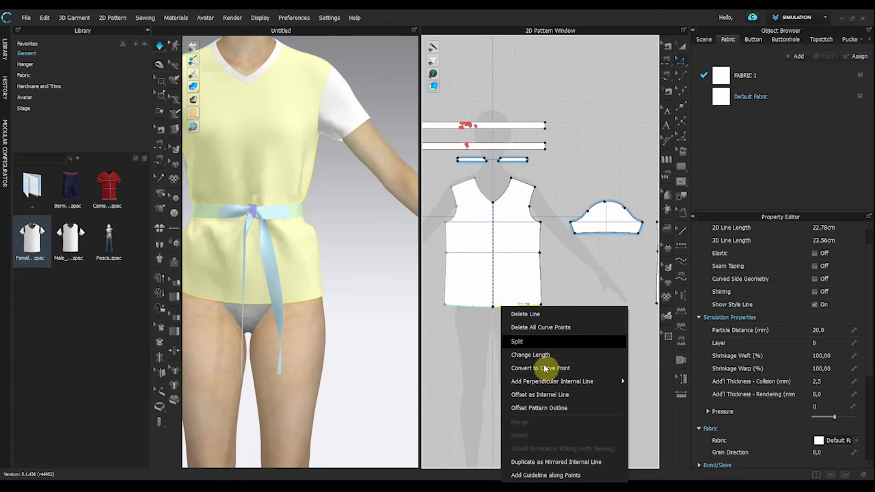
left_click(571, 408)
type("30")
key("Tab")
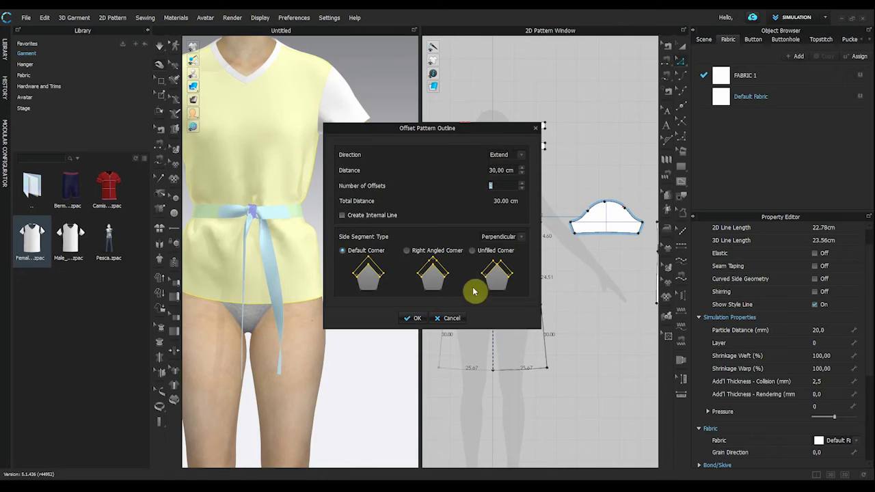
left_click(416, 319)
left_click(303, 390)
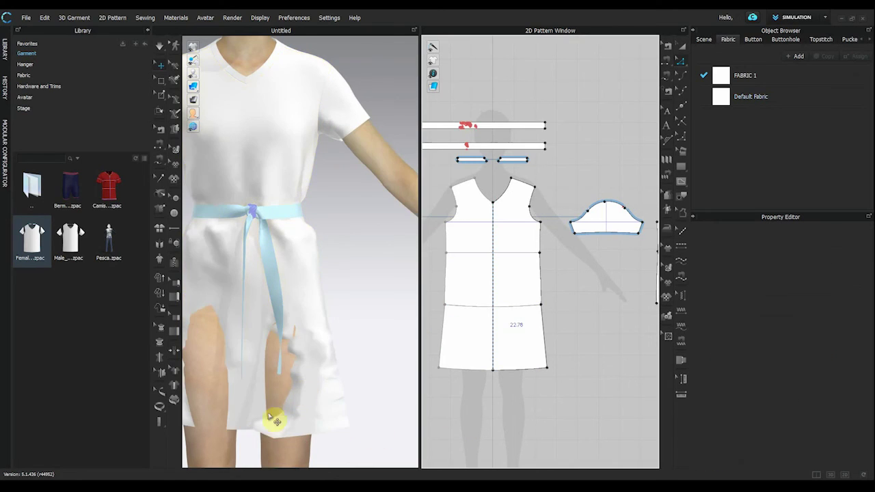
Extend the hem of the back T-shirt panel by 30 cm using Offset Pattern Outline.
right_click_drag(216, 434, 319, 436)
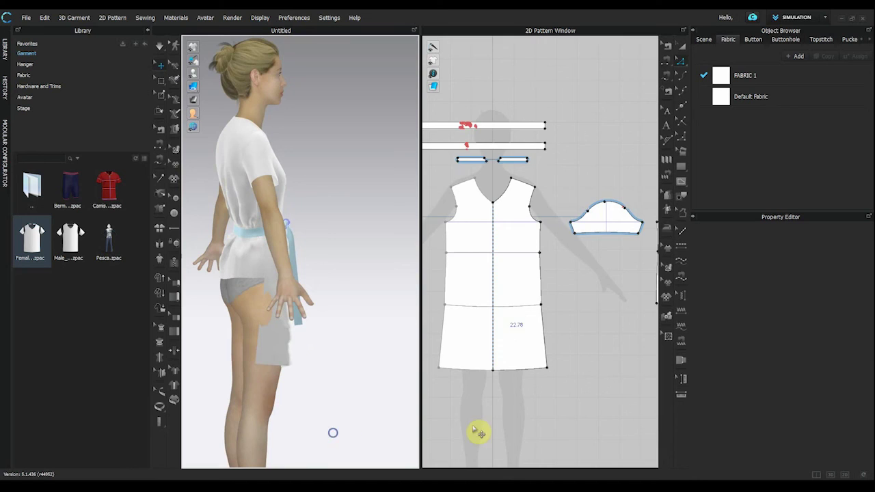
scroll(534, 416, "down", 5)
scroll(567, 391, "up", 6)
right_click(585, 399)
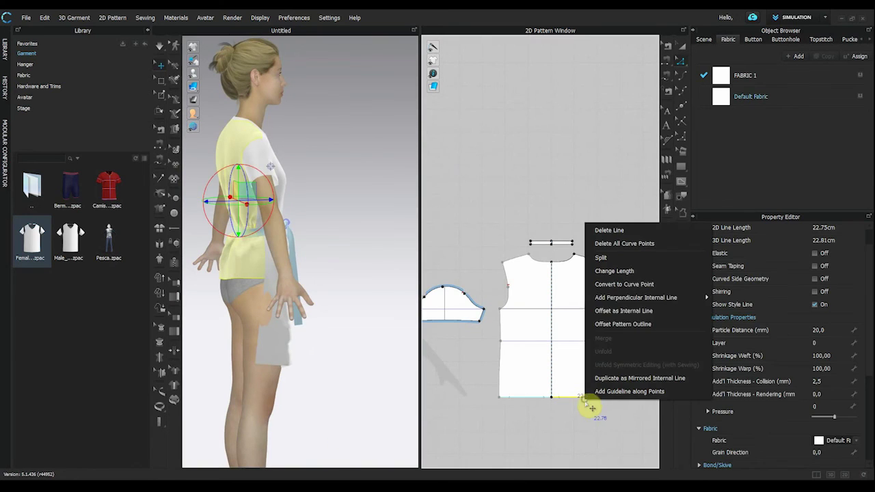
left_click(642, 327)
left_click(413, 317)
scroll(563, 366, "down", 3)
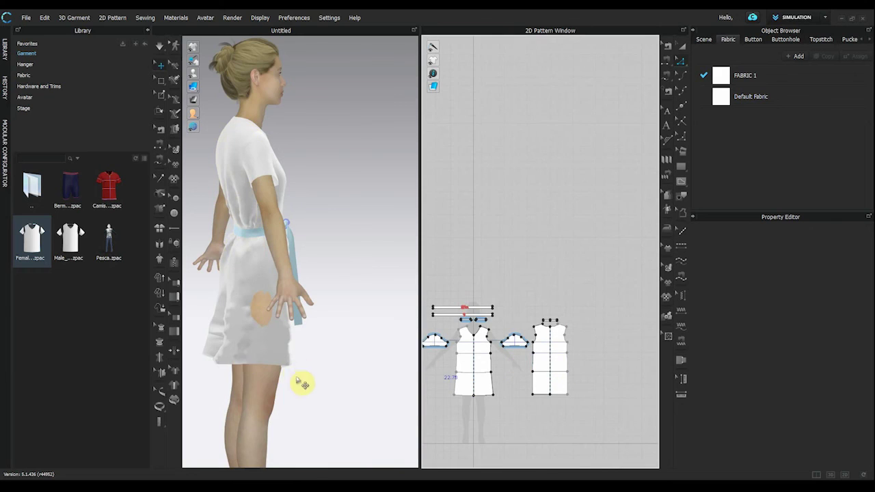
Simulate the lengthened front and back panels and check the open side seams from the side.
right_click_drag(302, 382, 208, 374)
key("space")
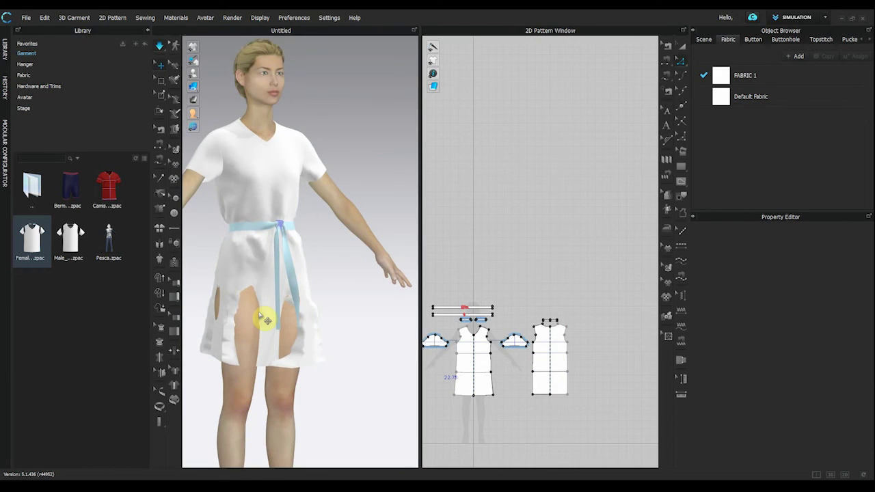
right_click_drag(225, 399, 273, 401)
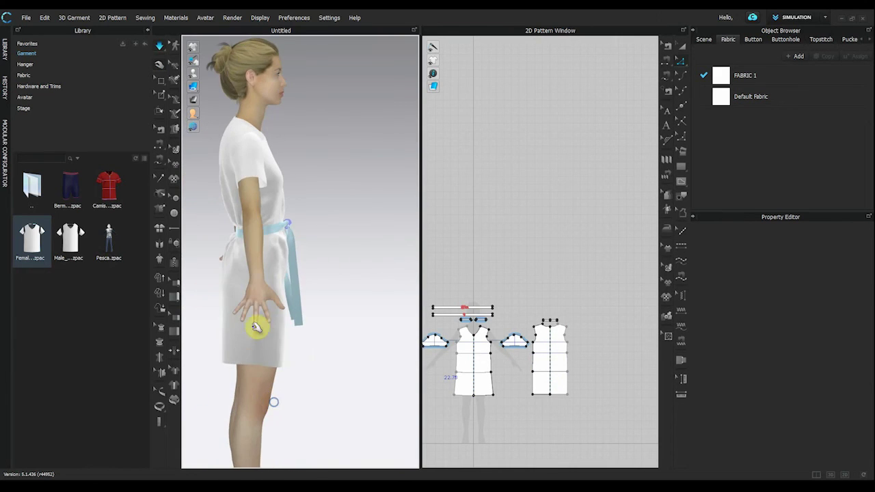
Sew the 30 cm side edges of the front panel's extension to the matching edges of the back panel.
scroll(534, 402, "up", 5)
scroll(593, 380, "down", 5)
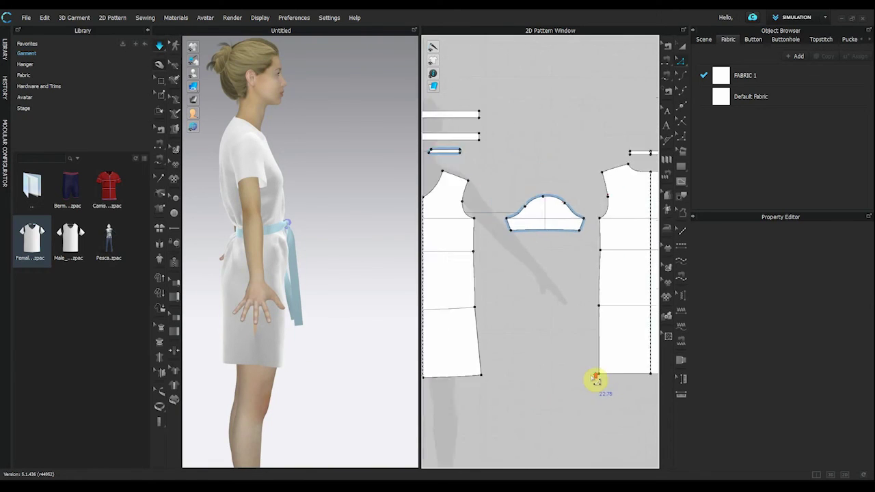
left_click(665, 65)
left_click(515, 349)
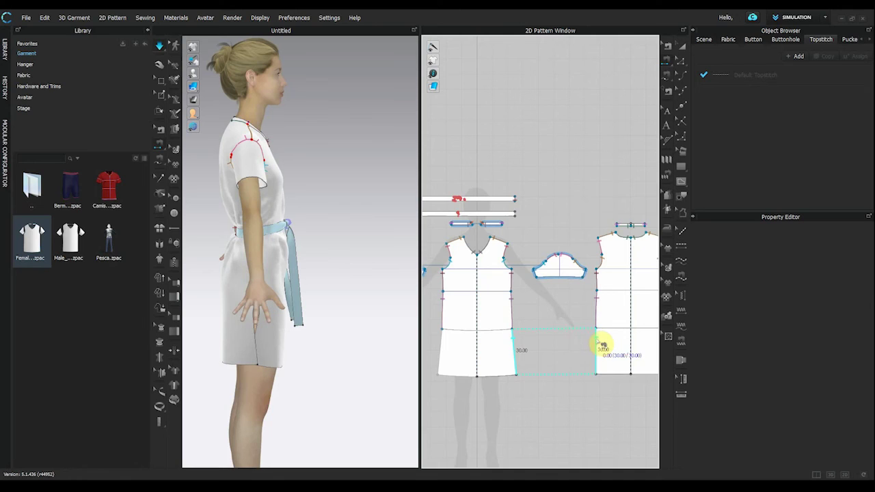
left_click(301, 347)
Simulate the dress with its new side seams and inspect the drape around the belt knot.
key("space")
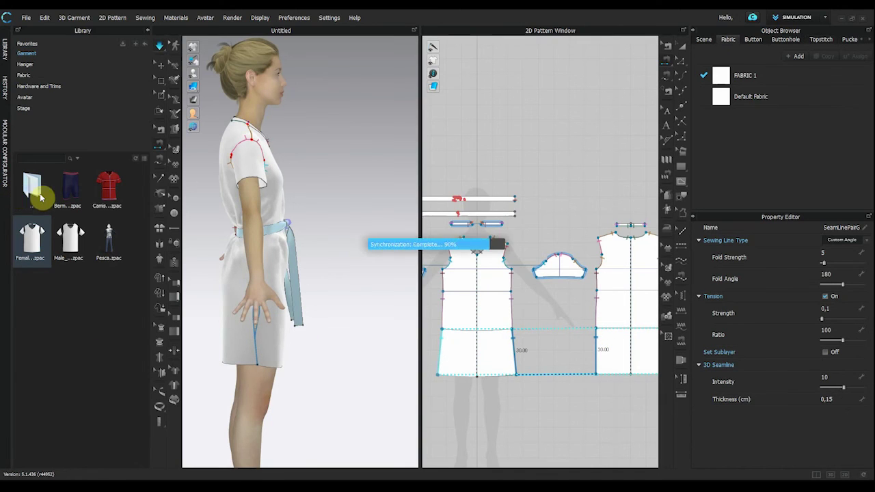
right_click_drag(288, 412, 198, 418)
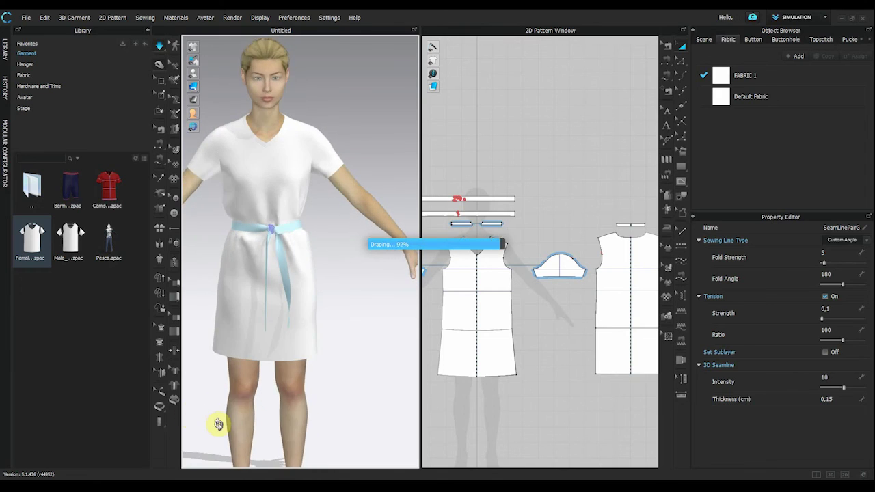
scroll(228, 230, "up", 6)
right_click_drag(291, 258, 308, 273)
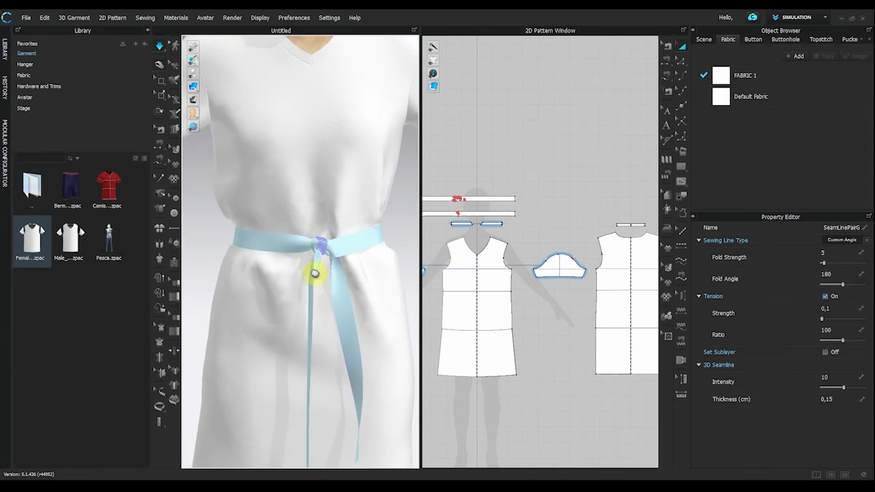
left_click(357, 247)
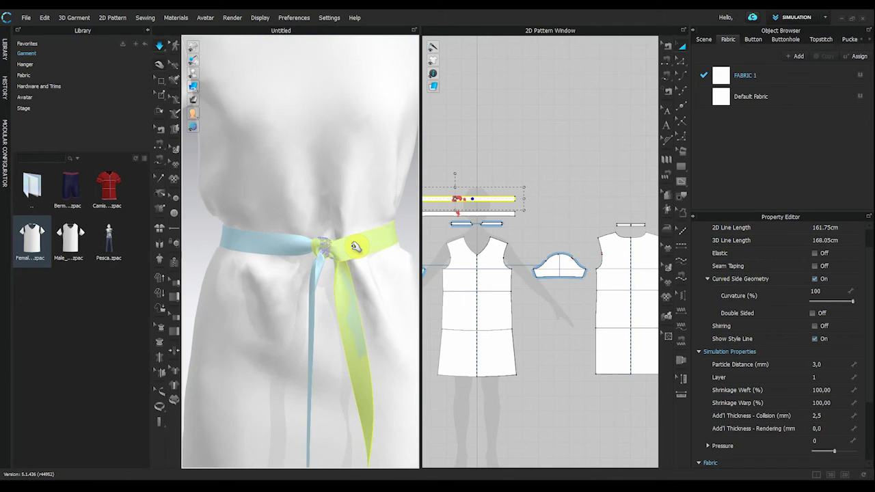
right_click(353, 249)
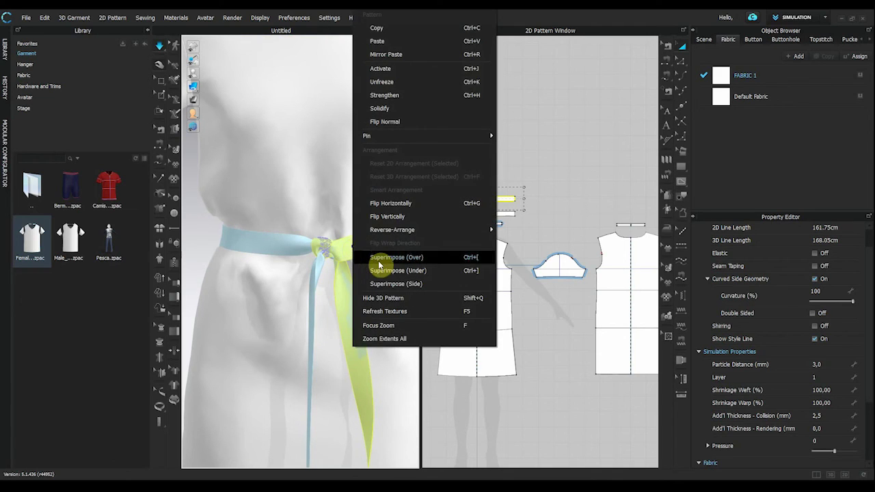
left_click(614, 270)
scroll(547, 263, "up", 5)
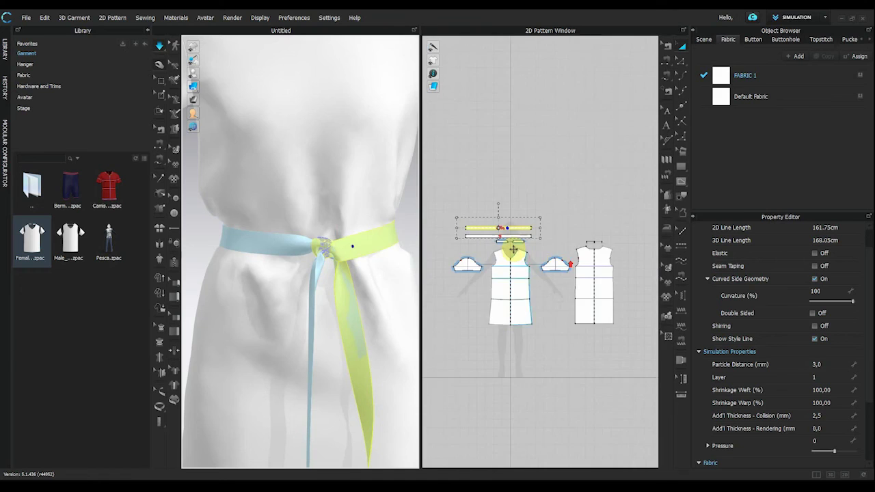
right_click(537, 198)
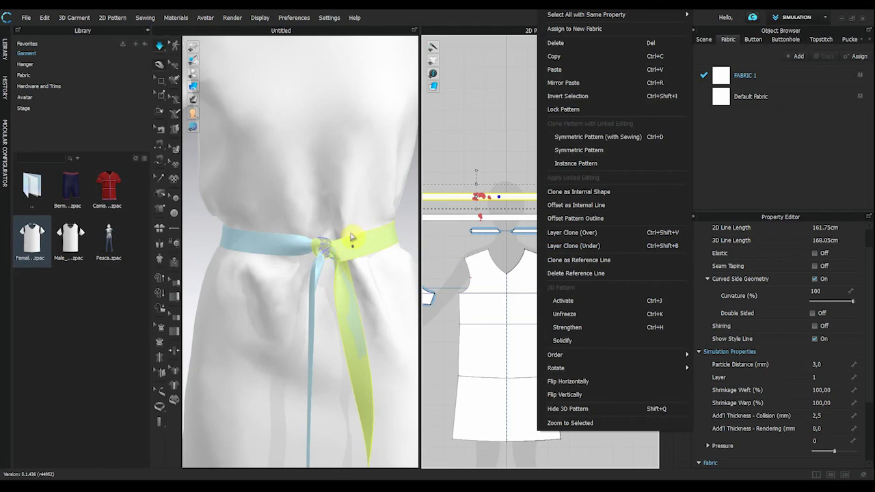
left_click(457, 123)
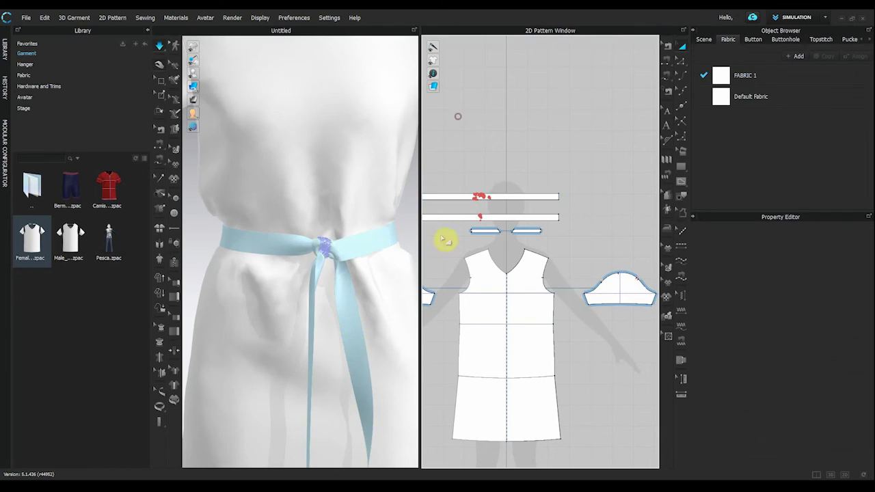
Select both belt strips and open their additional rendering thickness for editing.
left_click(357, 247)
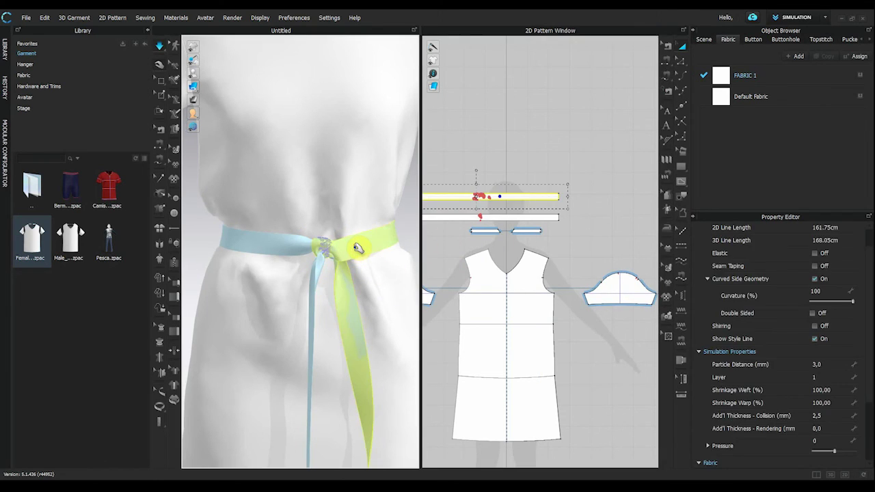
left_click(547, 219, "shift")
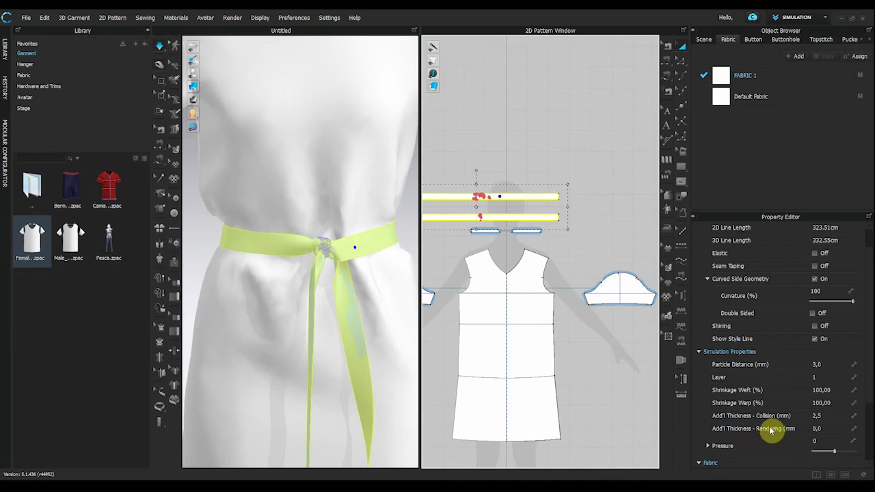
left_click(831, 428)
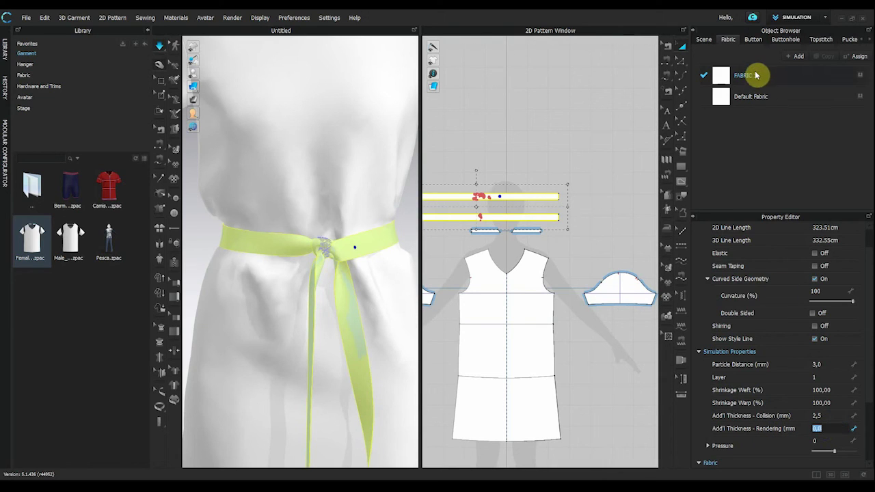
Set the physical thickness of the belt fabric FABRIC 1 to 3 mm.
left_click(784, 77)
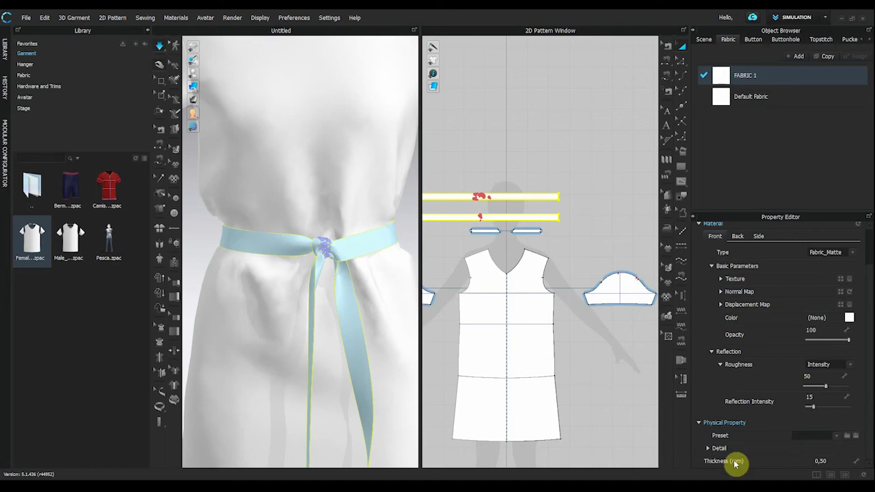
left_click(821, 462)
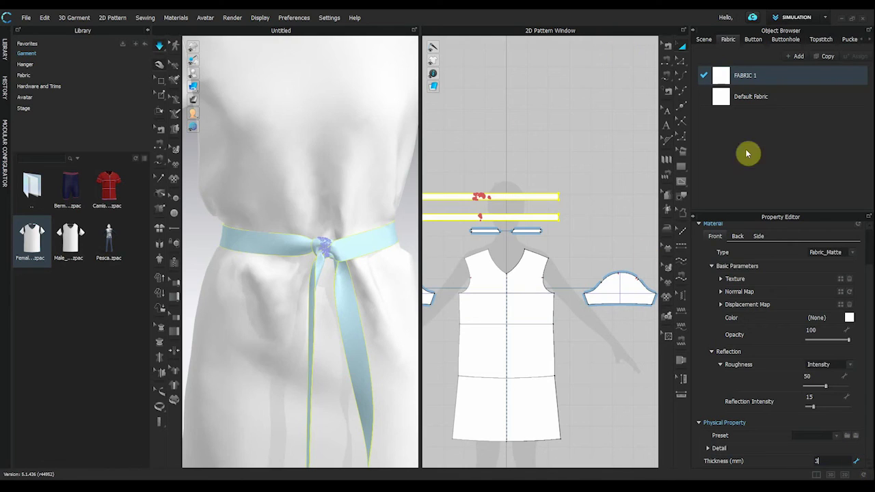
key("Return")
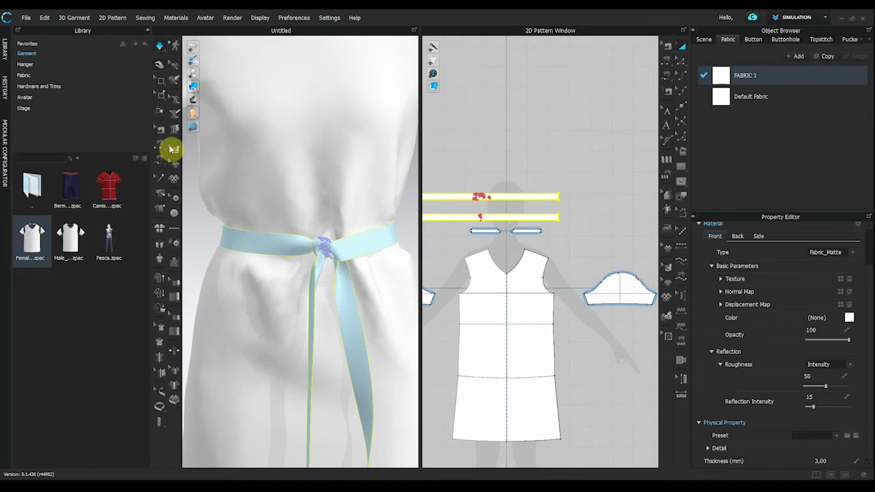
Simulate the garment and inspect the thickened belt knot up close and on the whole dress.
left_click(165, 47)
left_click(274, 273)
left_click(303, 244)
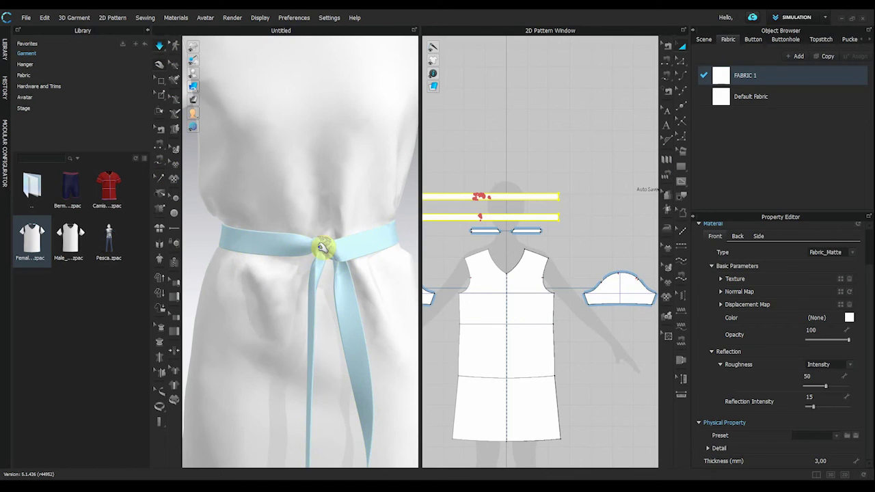
scroll(316, 253, "up", 6)
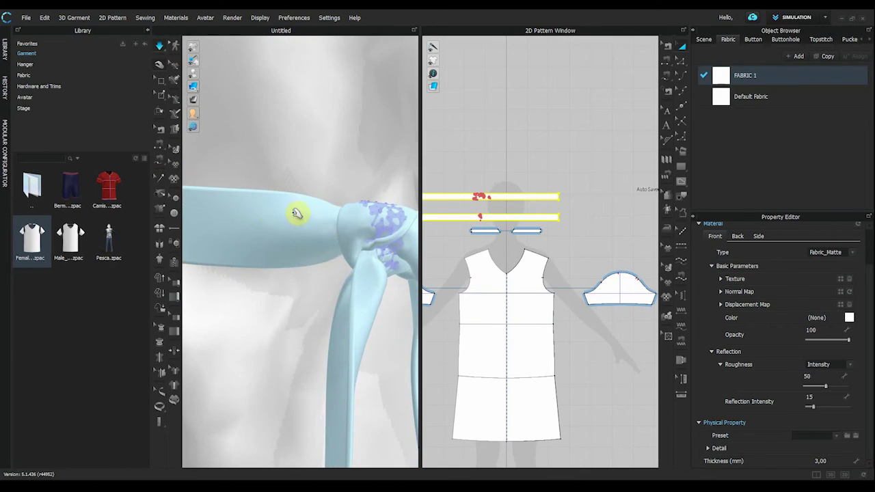
scroll(284, 213, "down", 8)
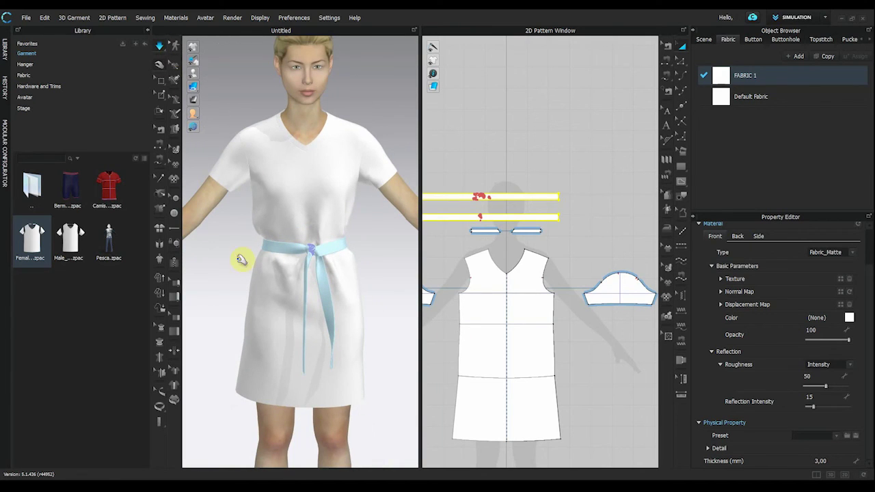
Unfreeze both belt strips around the avatar's waist.
right_click(538, 218)
left_click(333, 249)
right_click(333, 249)
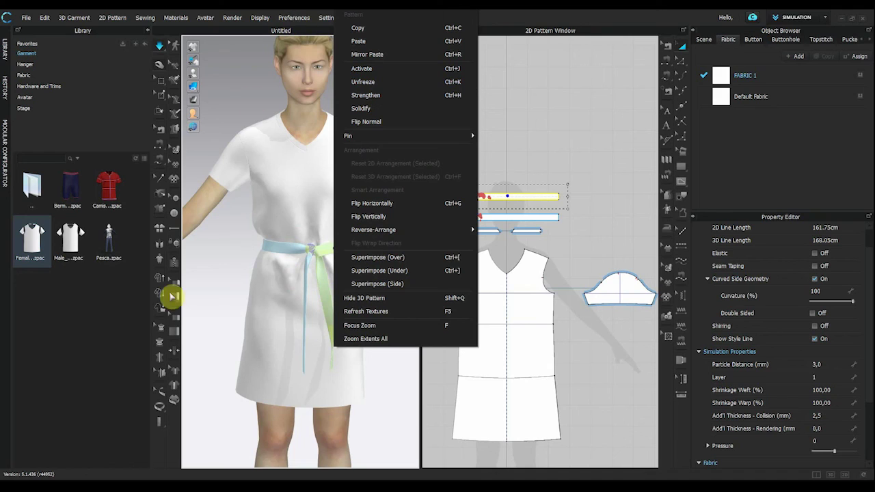
left_click(383, 83)
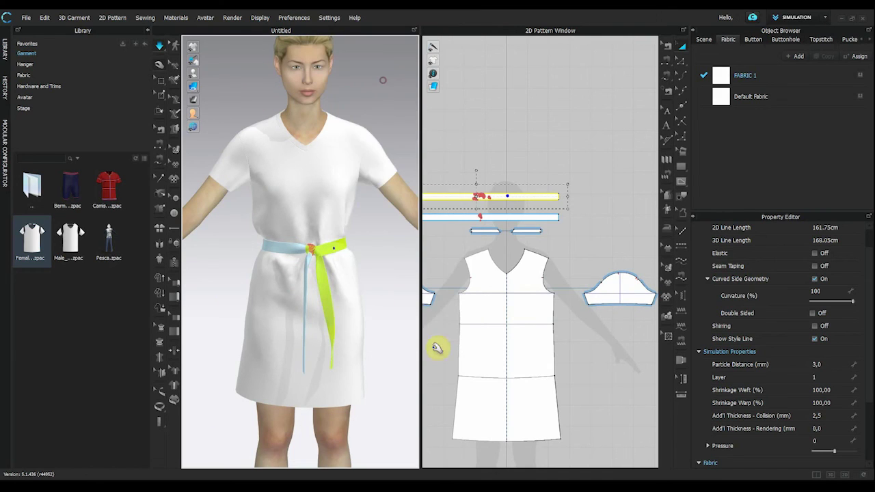
right_click(288, 249)
left_click(335, 80)
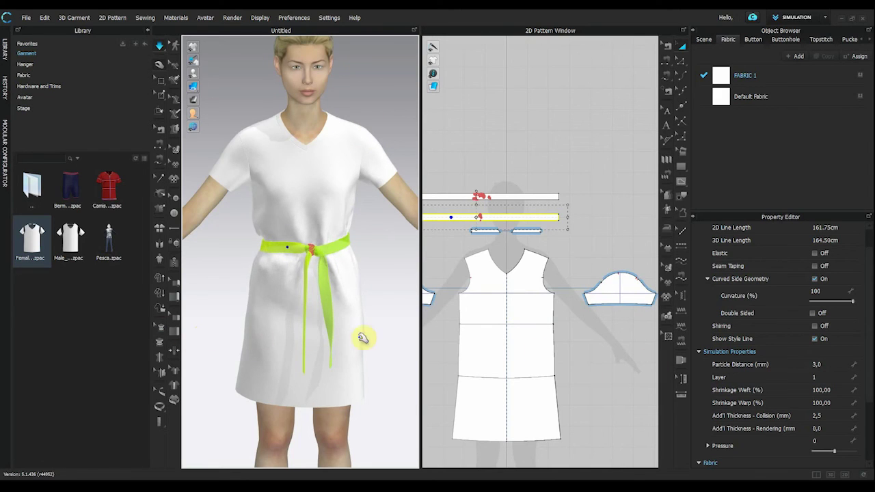
Check the simulation layer of the dress's front panel and set both belt strips to layer 0.
left_click(353, 297)
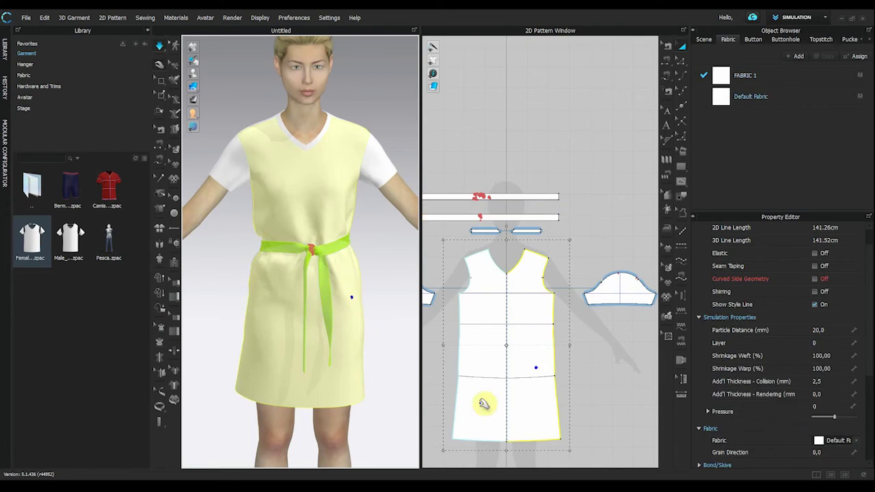
left_click(817, 343)
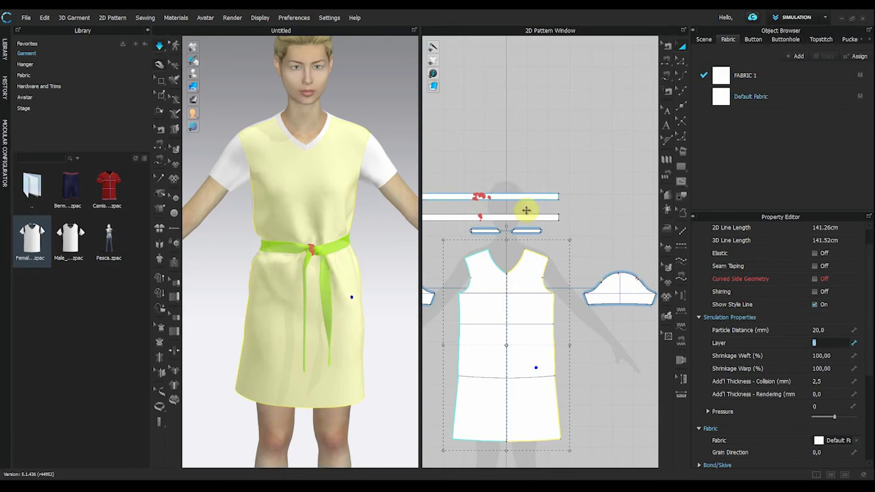
left_click(538, 213)
left_click(535, 195, "shift")
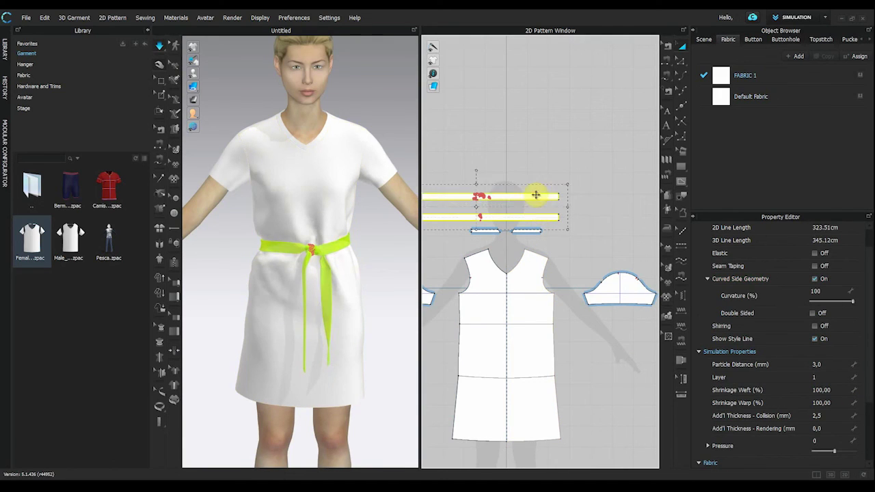
left_click(825, 377)
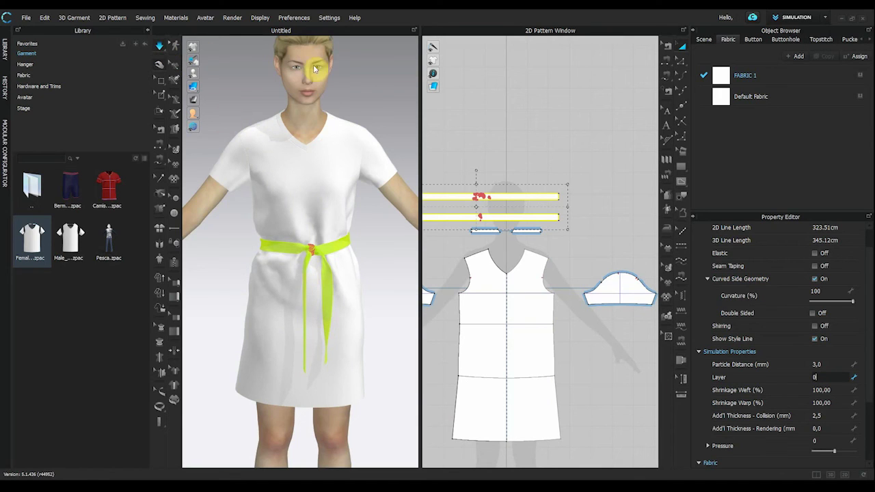
left_click(604, 105)
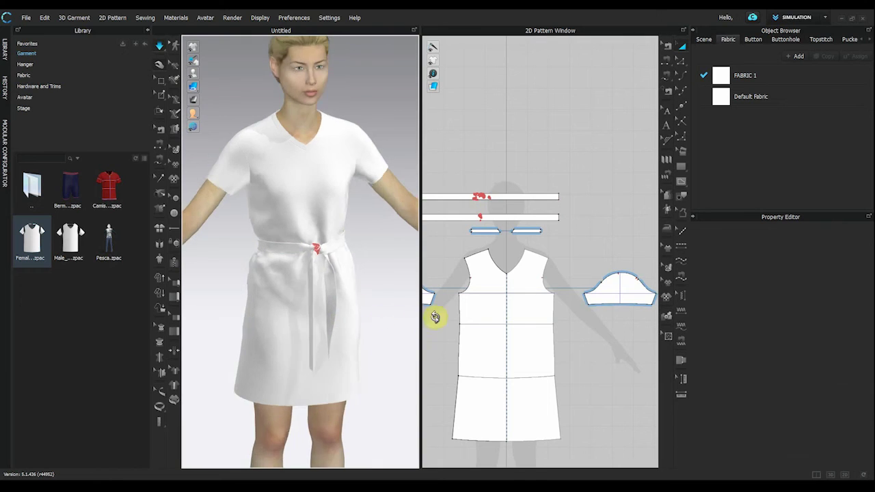